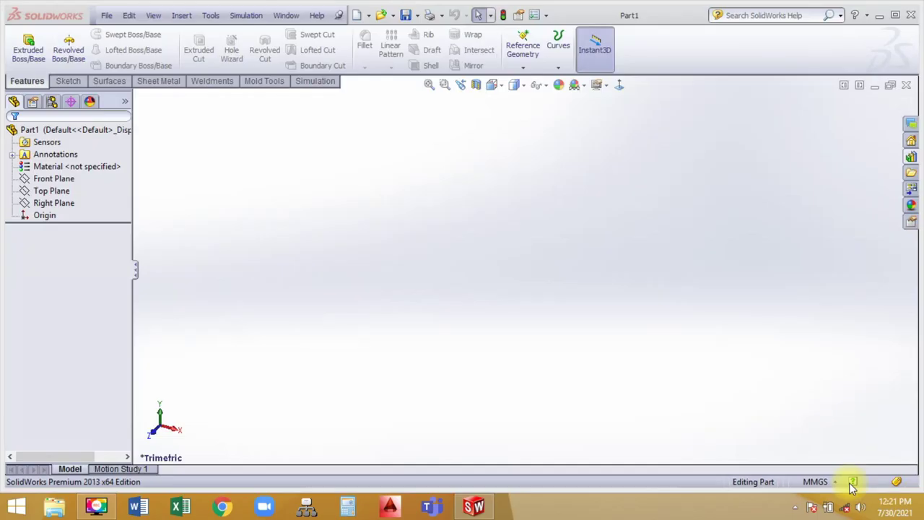
Step: Start a Front Plane sketch and draw a long vertical centerline through the origin
left_click(109, 82)
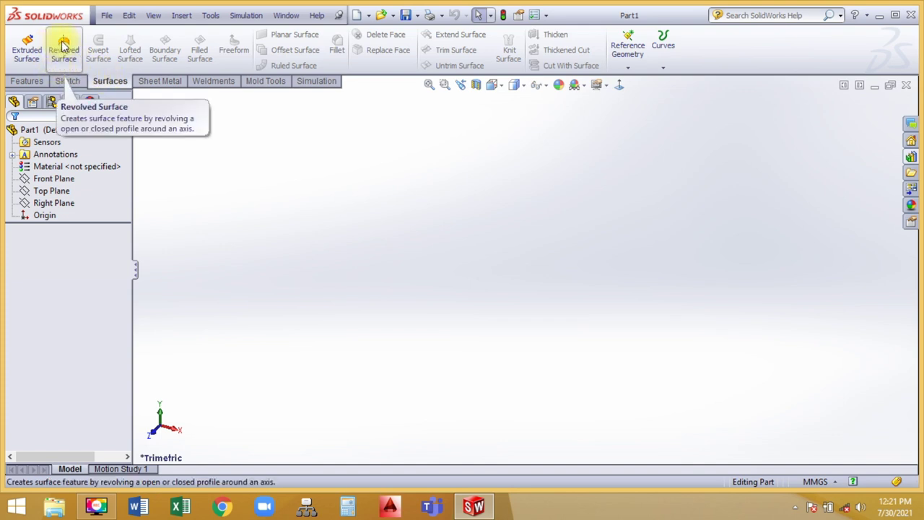
left_click(54, 178)
left_click(63, 161)
right_click(257, 191)
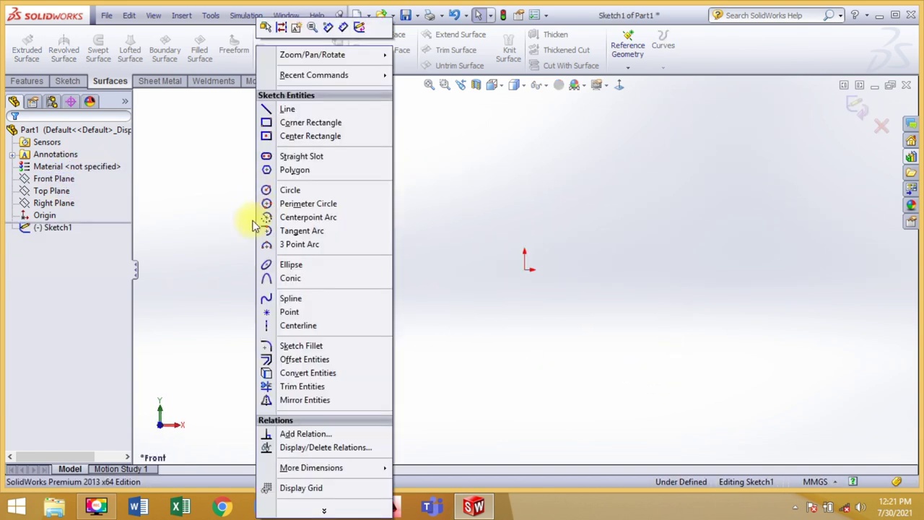
left_click(266, 324)
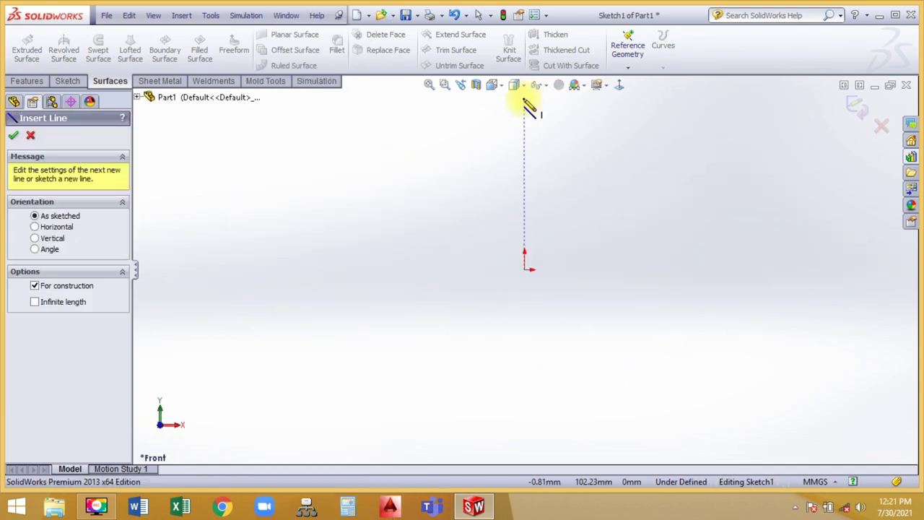
left_click(525, 102)
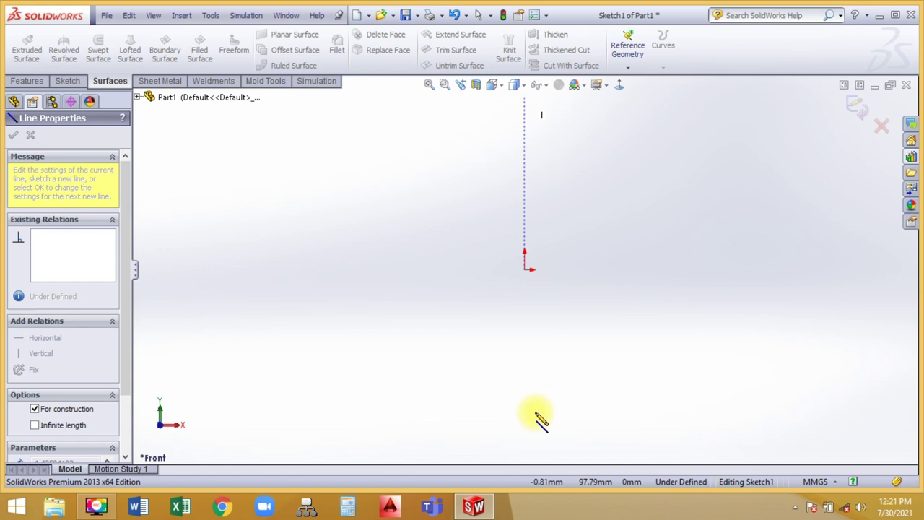
left_click(525, 453)
key("Escape")
Step: Draw a short vertical line just right of the centerline's top
right_click(628, 193)
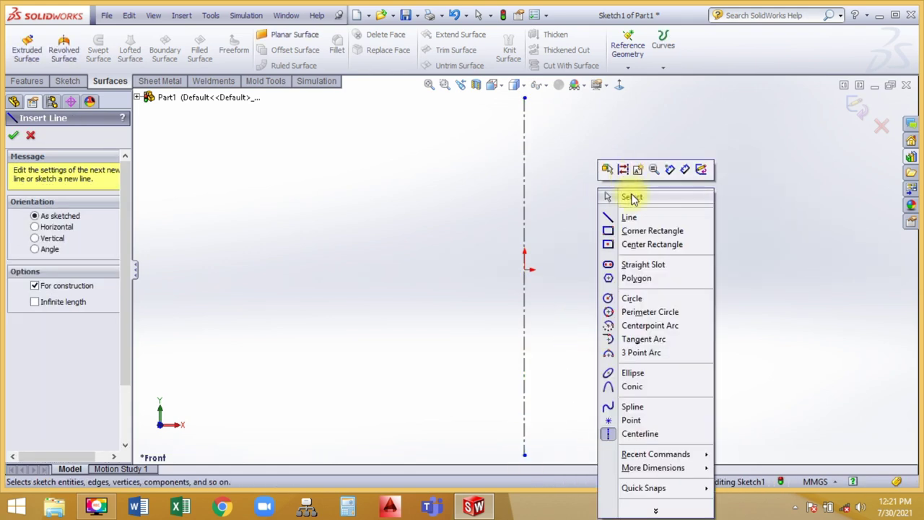
left_click(631, 197)
right_click_drag(755, 169, 546, 155)
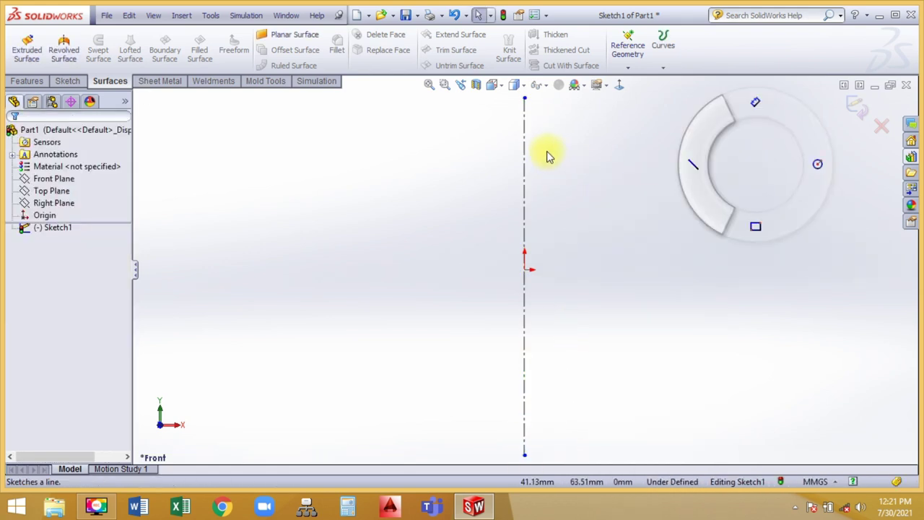
left_click(549, 102)
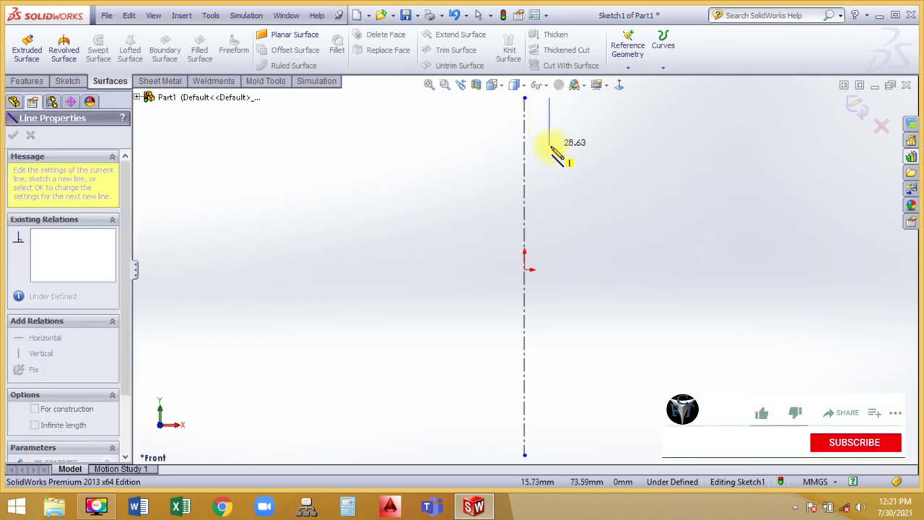
left_click(550, 146)
key("Escape")
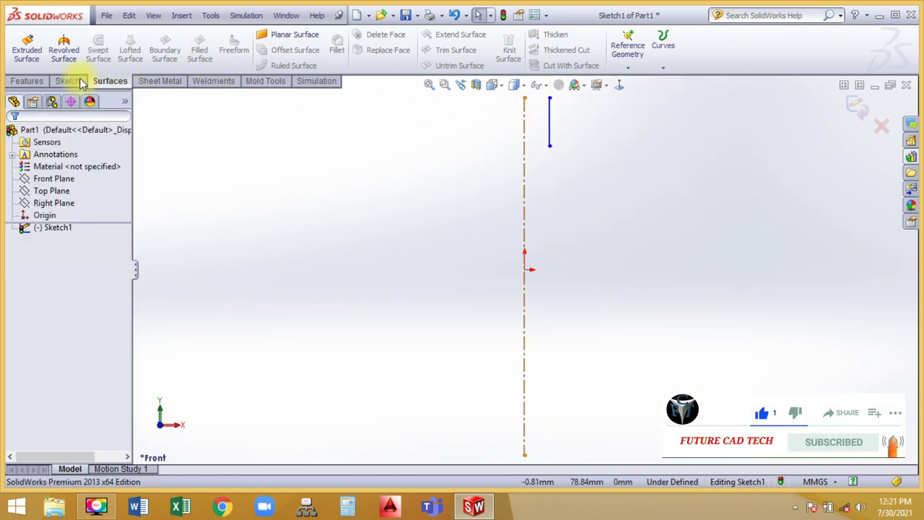
Step: Draw a wavy four-point spline from the short line's lower end down toward the bottom
left_click(67, 81)
left_click(135, 34)
key("f")
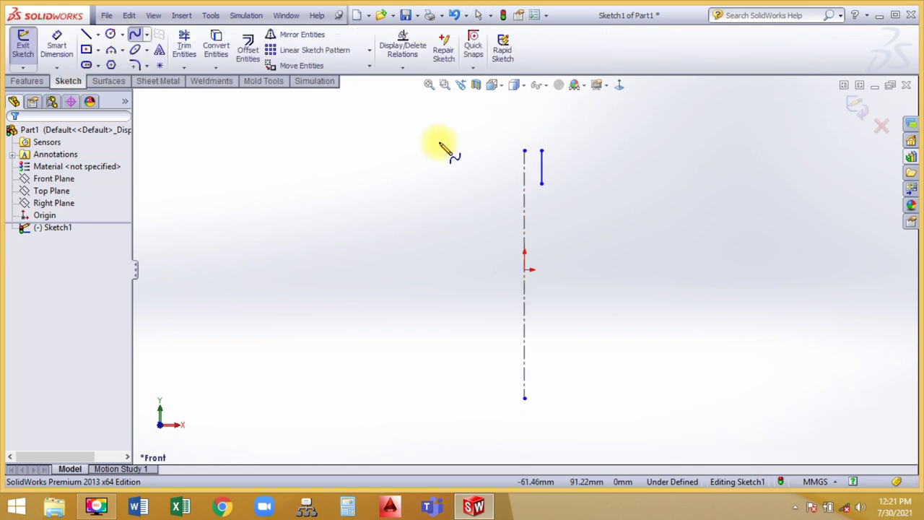
scroll(598, 313, "down", 2)
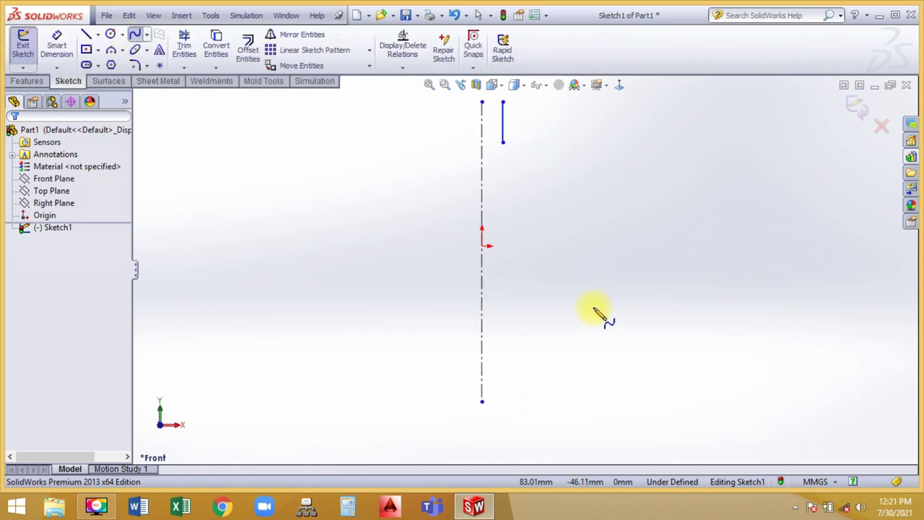
left_click(503, 142)
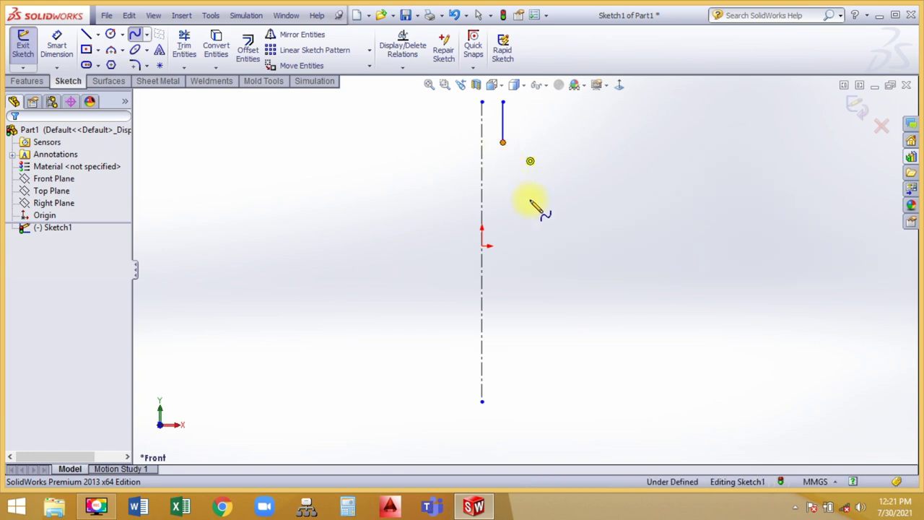
left_click(536, 208)
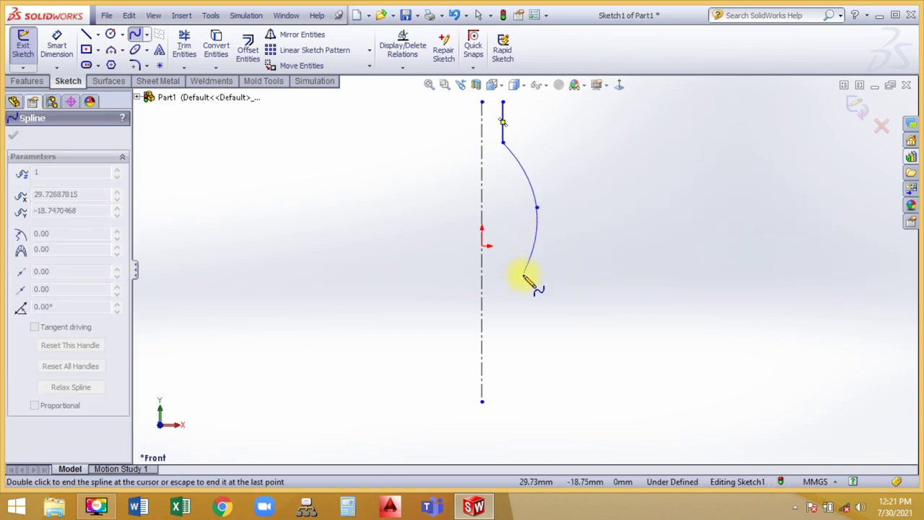
left_click(542, 359)
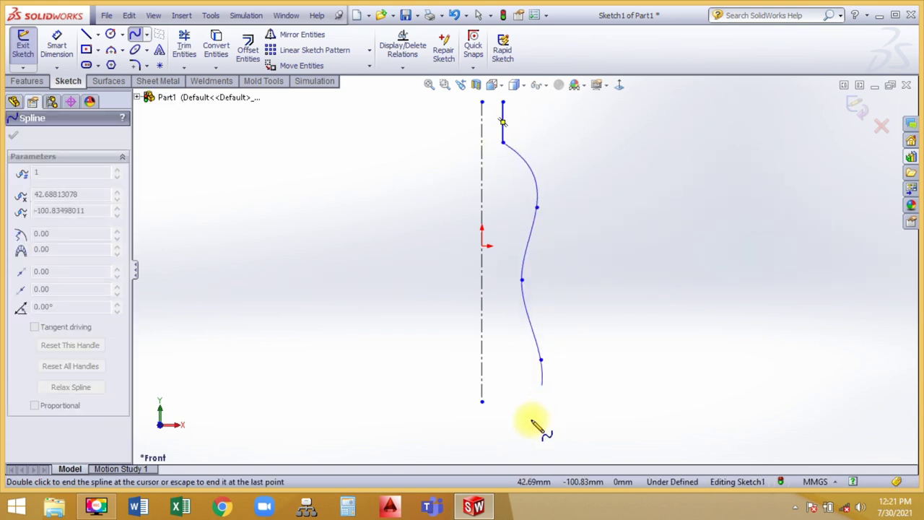
left_click(492, 434)
right_click(504, 312)
left_click(533, 178)
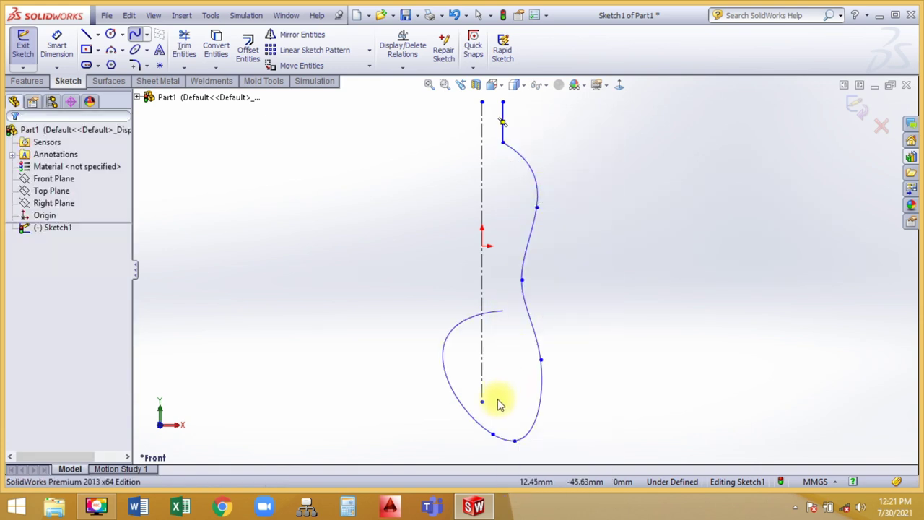
Step: Add a short horizontal line from the spline's bottom end to the centerline's base
key("l")
scroll(491, 433, "down", 2)
scroll(485, 448, "down", 2)
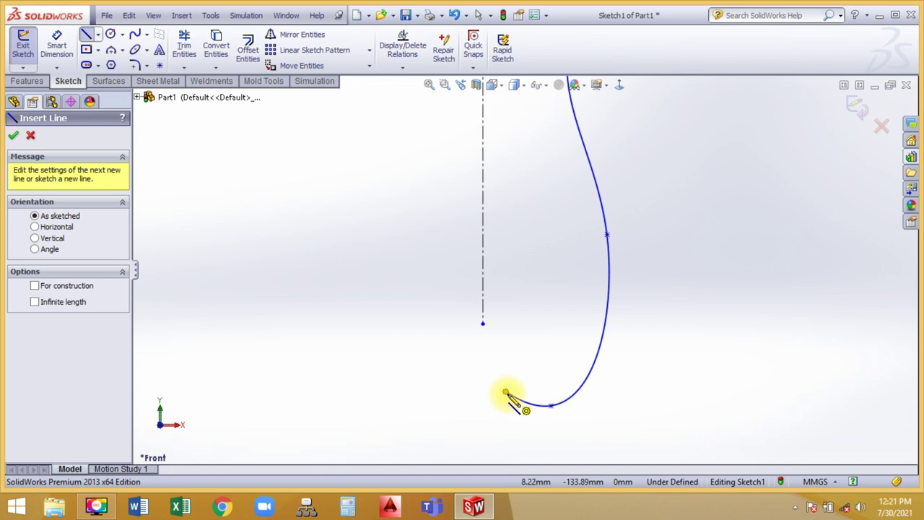
left_click(506, 393)
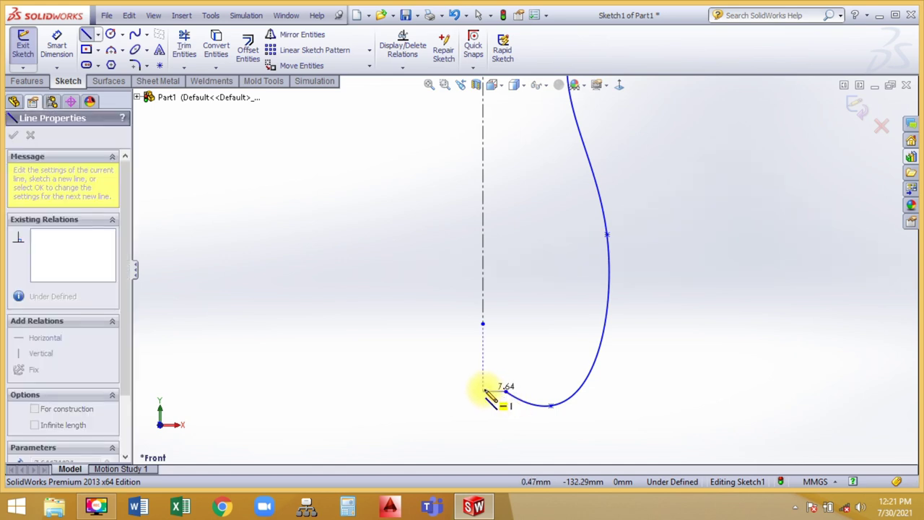
double_click(484, 391)
right_click(516, 247)
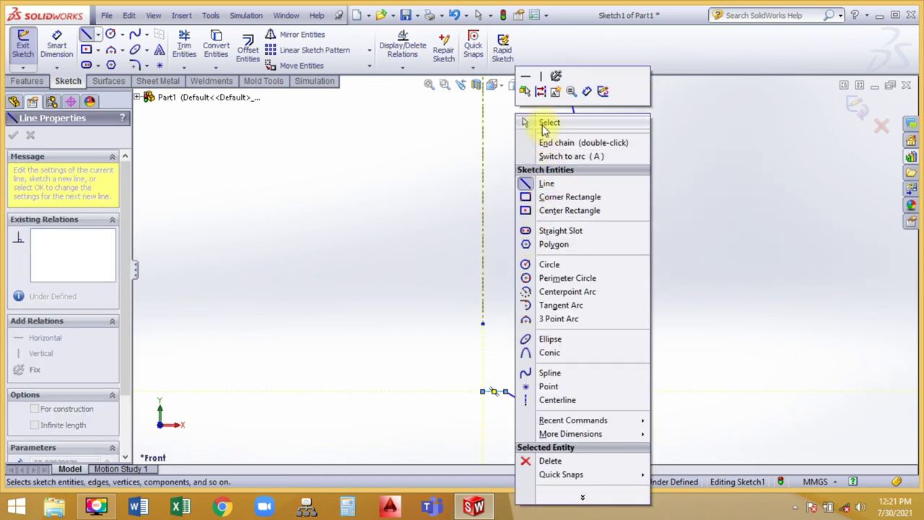
left_click(525, 120)
Step: Drag a lower spline point to reshape the curve, then exit the sketch
scroll(501, 289, "up", 3)
middle_click_drag(477, 315, 552, 330, "shift")
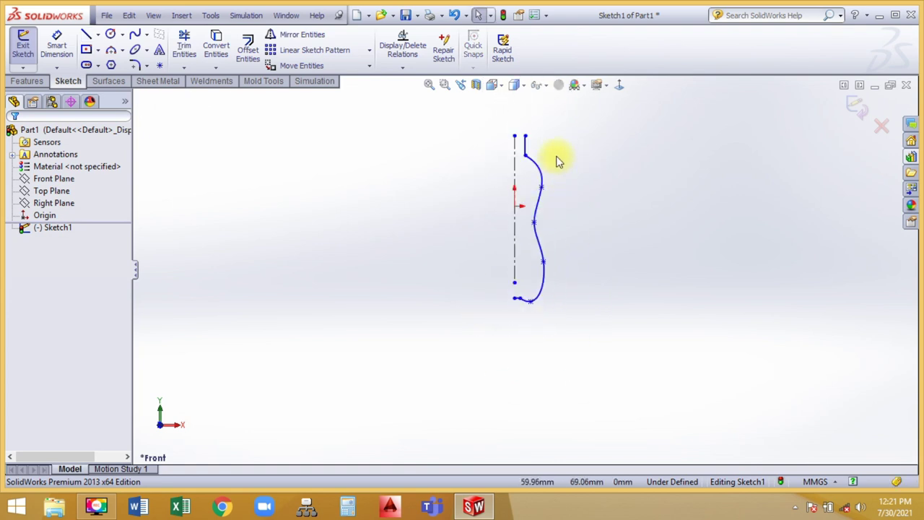
scroll(552, 329, "down", 2)
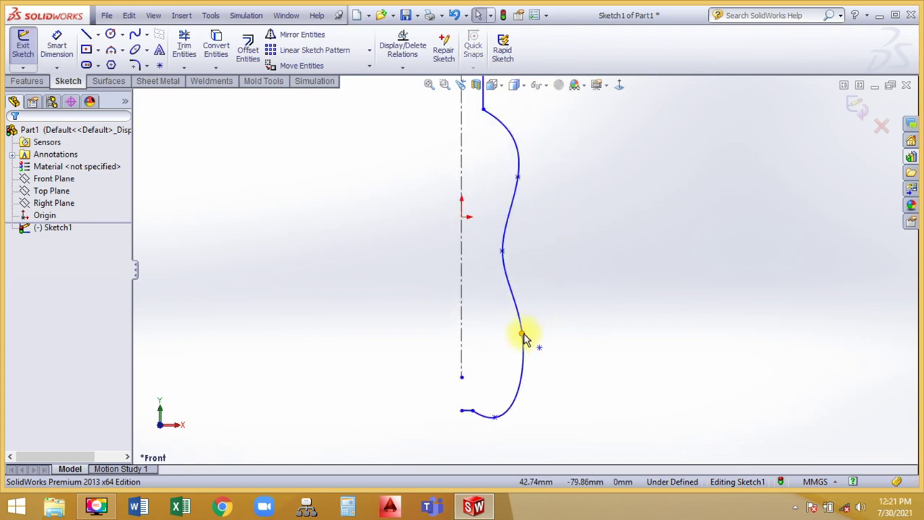
left_click_drag(527, 345, 527, 358)
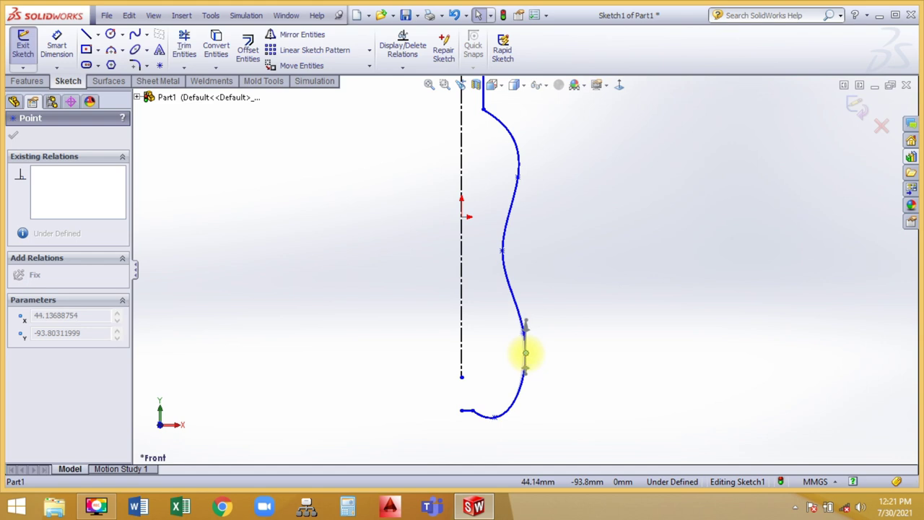
left_click(537, 407)
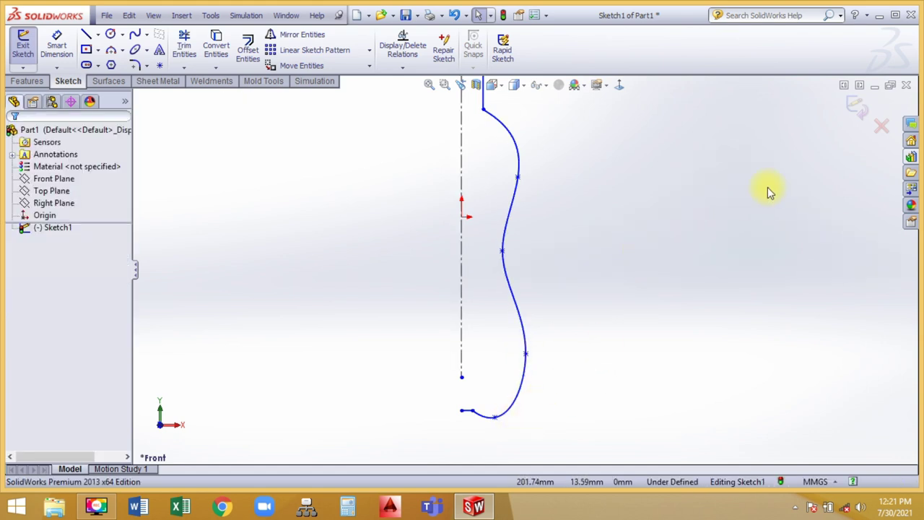
left_click(856, 107)
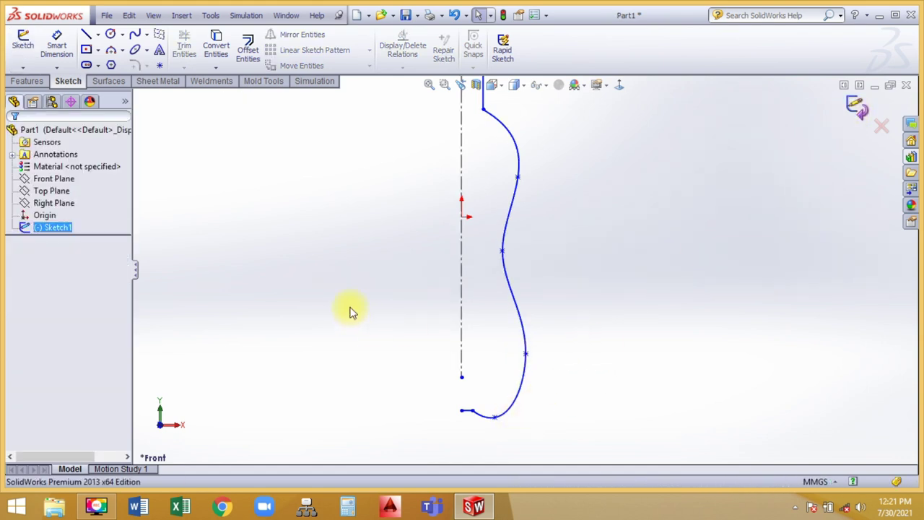
left_click(98, 83)
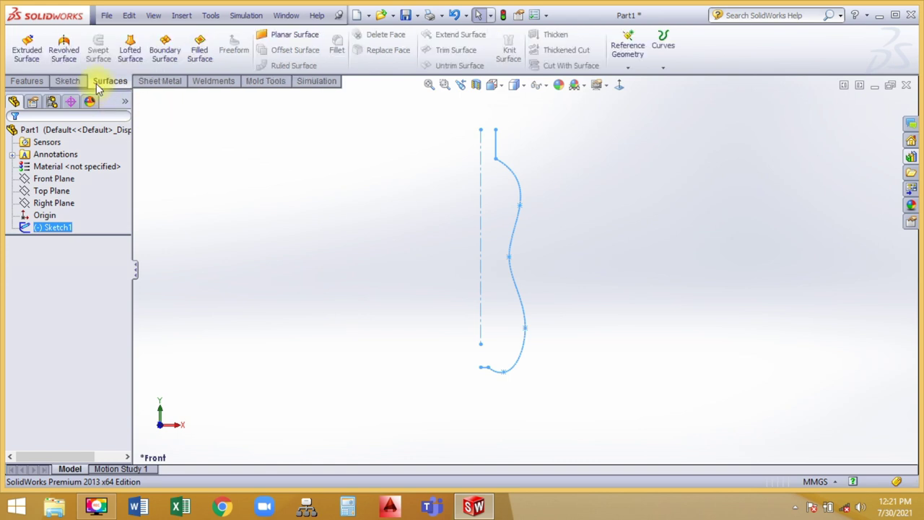
Step: Revolve the profile 360° around the centerline into Surface-Revolve1 and orbit to view it
left_click(66, 62)
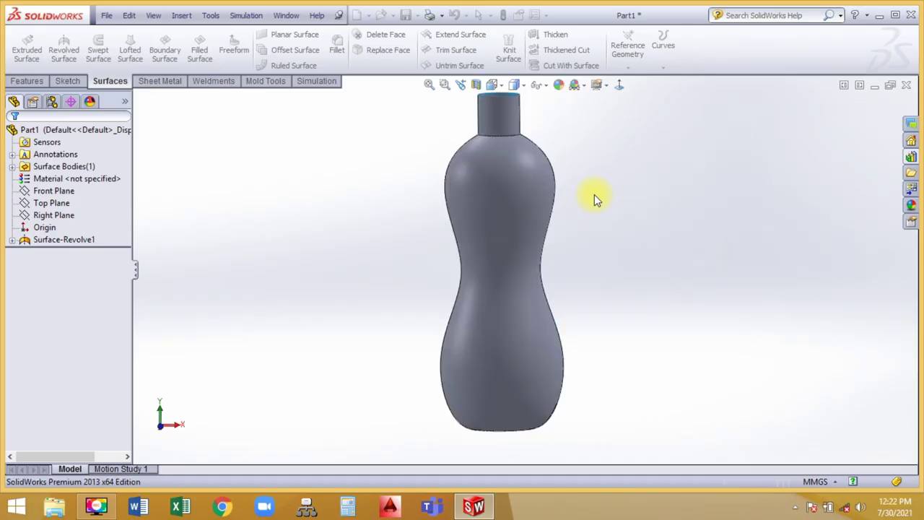
mouse_move(594, 195)
middle_mouse_down()
mouse_move(594, 388)
mouse_move(613, 394)
mouse_move(611, 163)
mouse_move(661, 144)
mouse_move(695, 202)
mouse_move(608, 228)
middle_mouse_up()
Step: Edit Sketch1, drag upper and lower spline points to narrow the waist, and rebuild the revolve
left_click(497, 200)
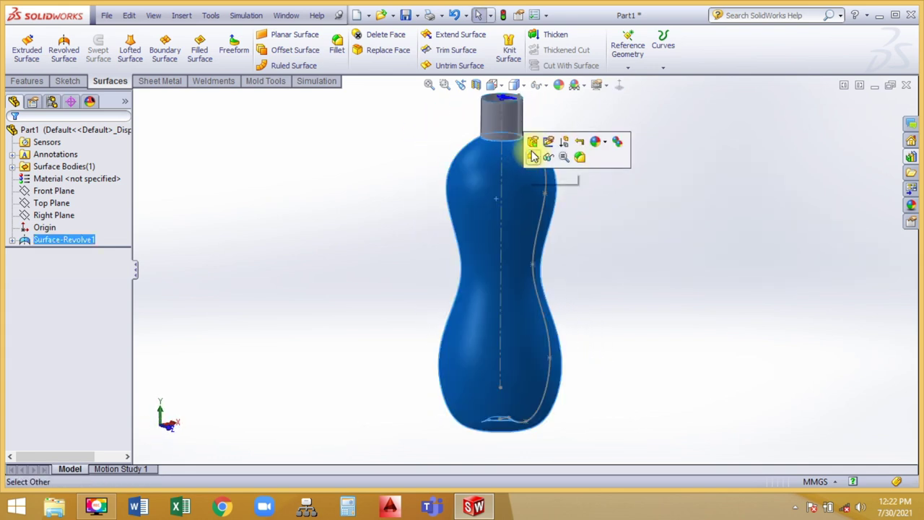
left_click(548, 147)
left_click(616, 84)
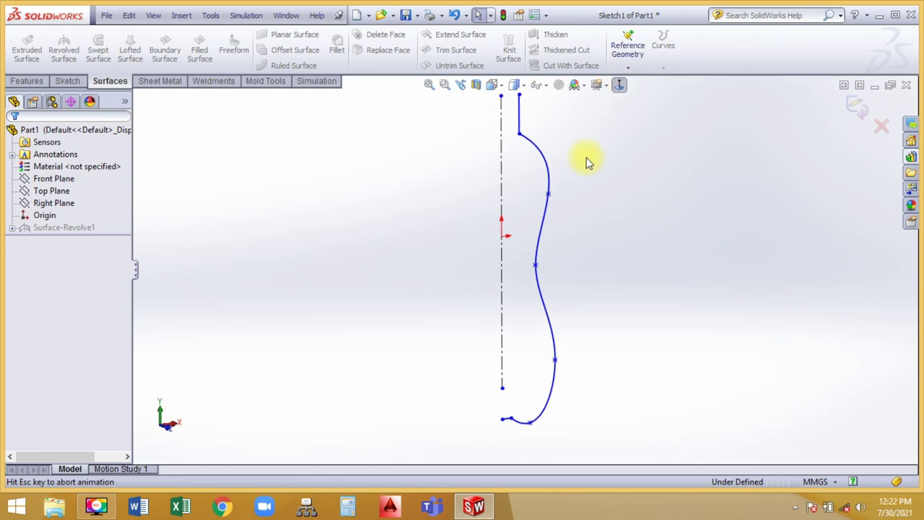
left_click(548, 209)
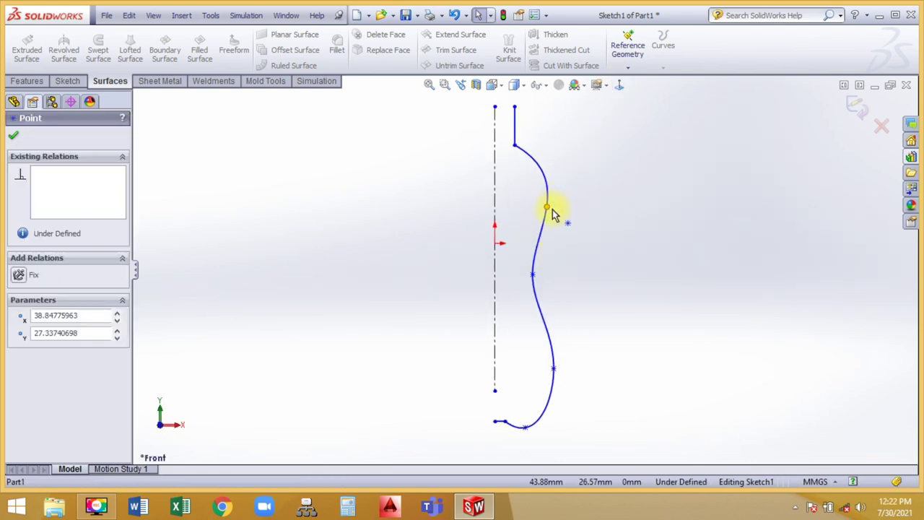
left_click_drag(557, 204, 548, 203)
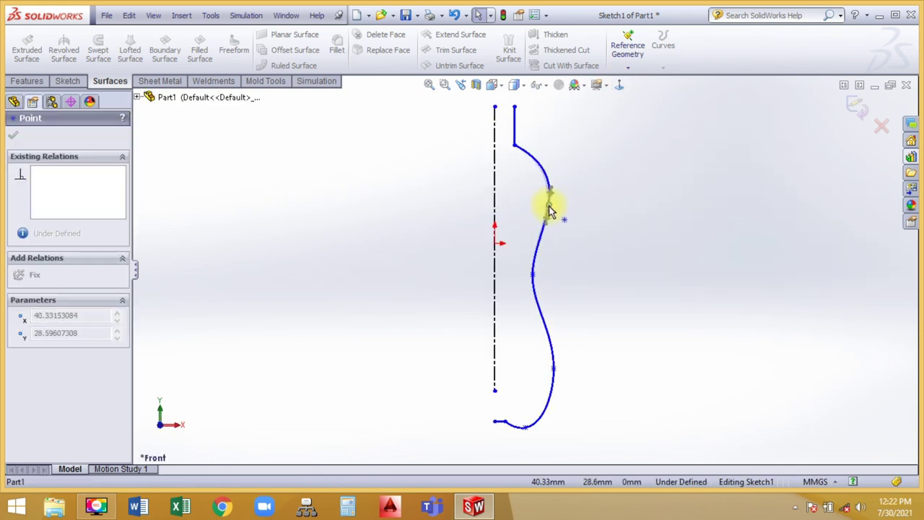
left_click(552, 260)
left_click_drag(540, 273, 536, 268)
left_click(614, 299)
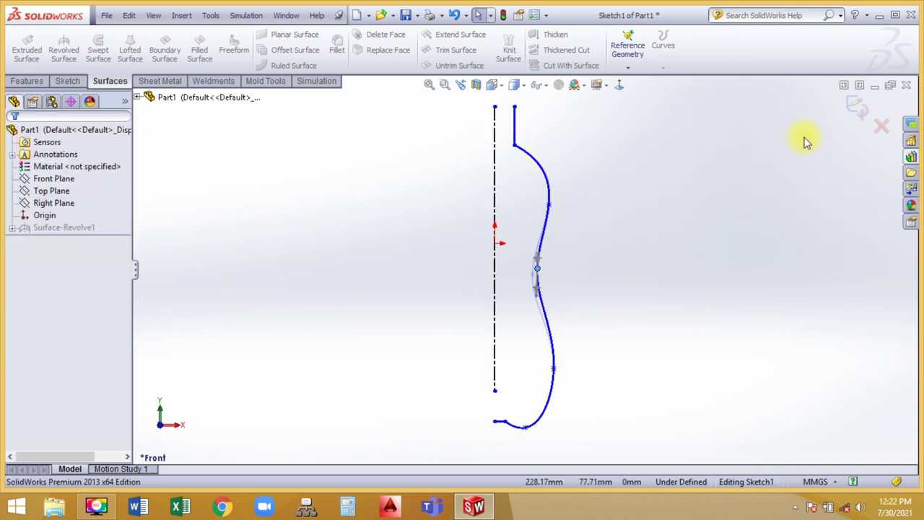
left_click(856, 109)
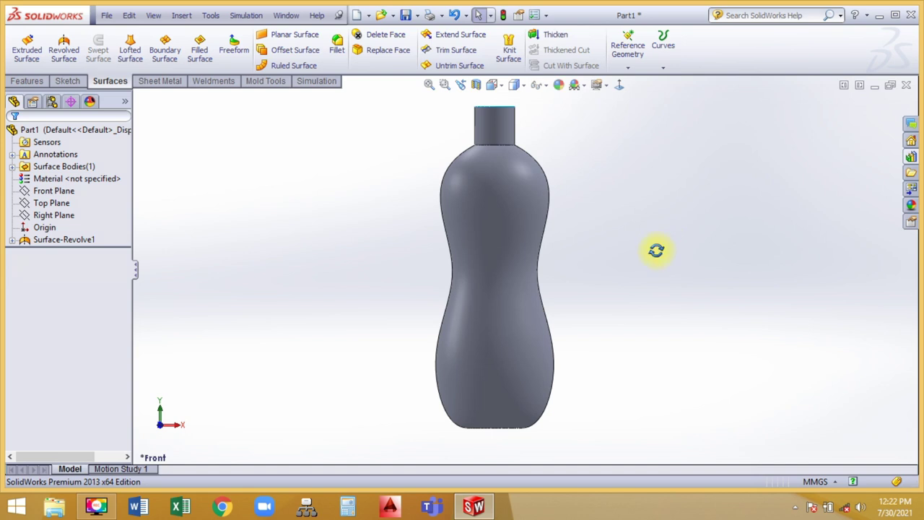
mouse_move(656, 250)
middle_mouse_down()
mouse_move(443, 289)
mouse_move(458, 330)
mouse_move(452, 310)
mouse_move(501, 233)
mouse_move(583, 229)
mouse_move(211, 218)
middle_mouse_up()
Step: Sketch a 3-point arc on the Front Plane beside the bottle's lower side, then close the sketch
left_click(65, 191)
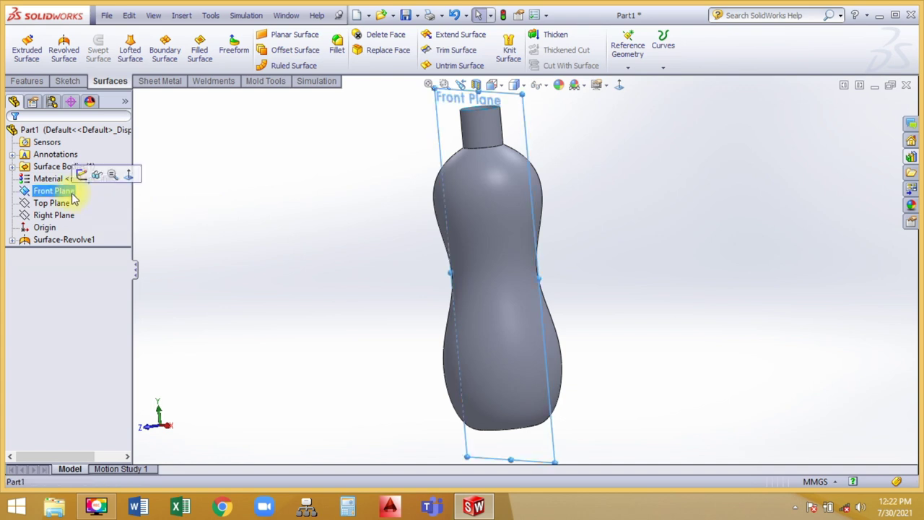
left_click(126, 177)
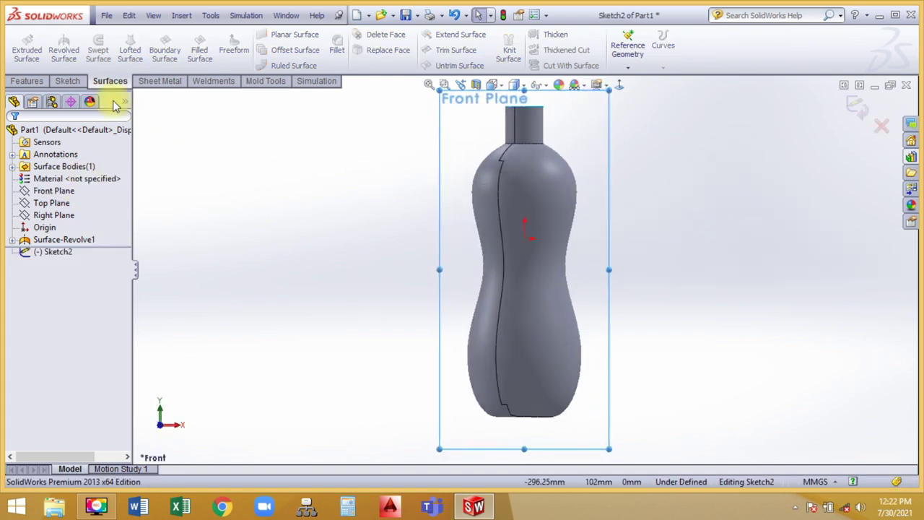
left_click(67, 83)
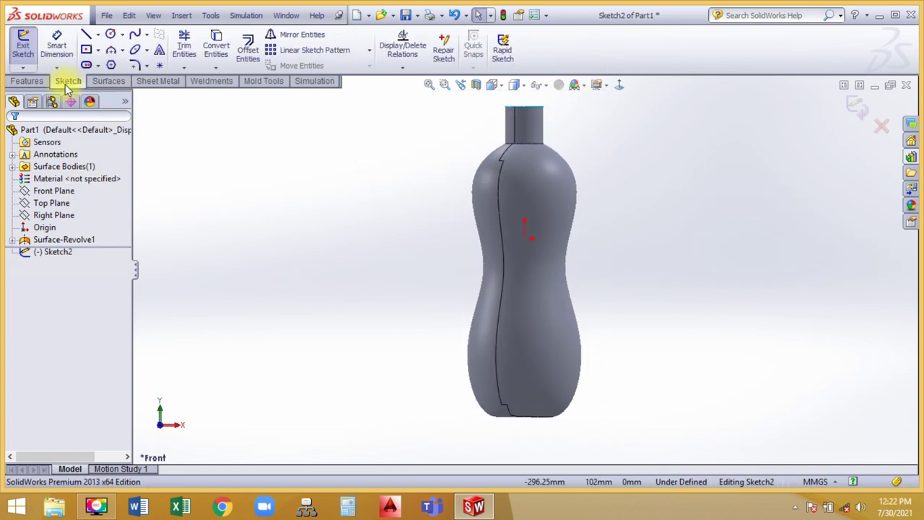
left_click(112, 54)
scroll(567, 375, "up", 2)
left_click_drag(516, 390, 580, 325)
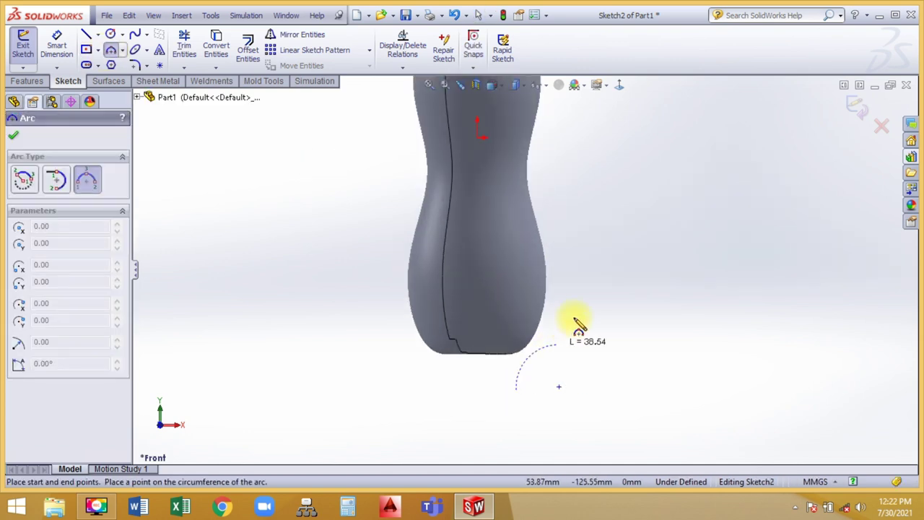
left_click(597, 276)
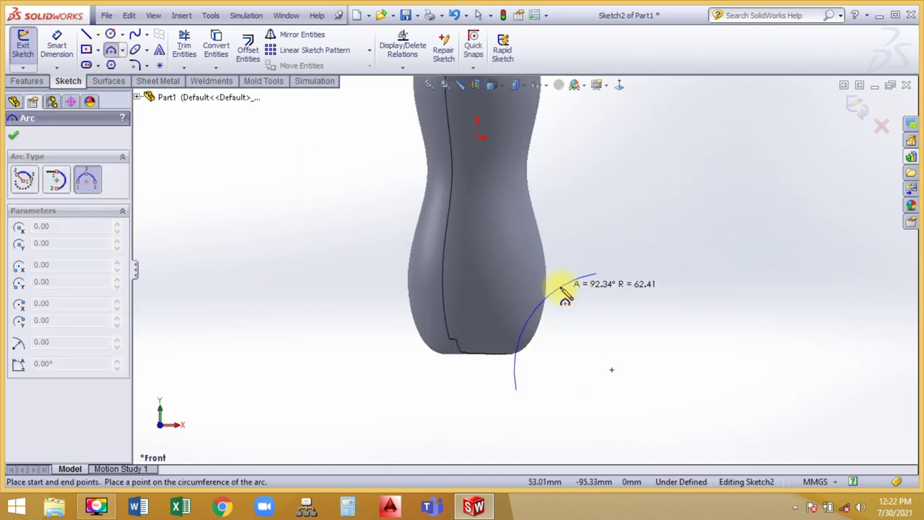
left_click(555, 289)
right_click(611, 192)
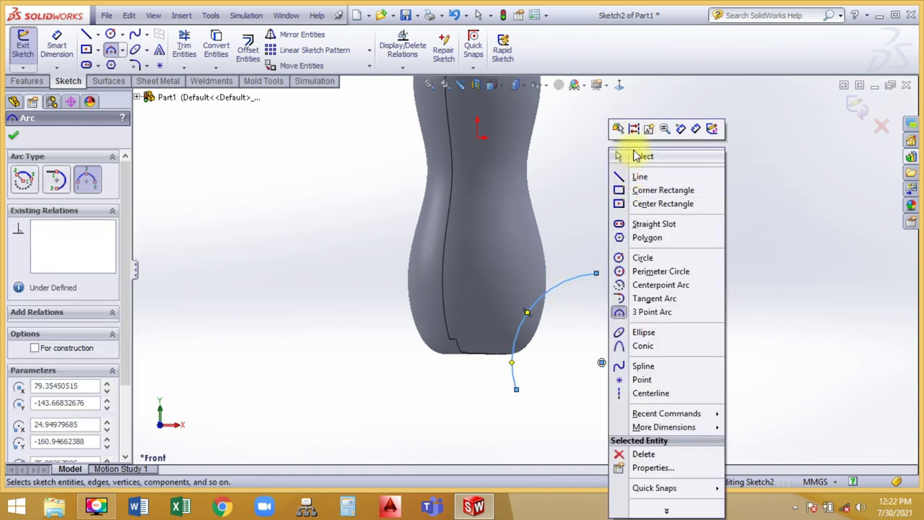
left_click(636, 155)
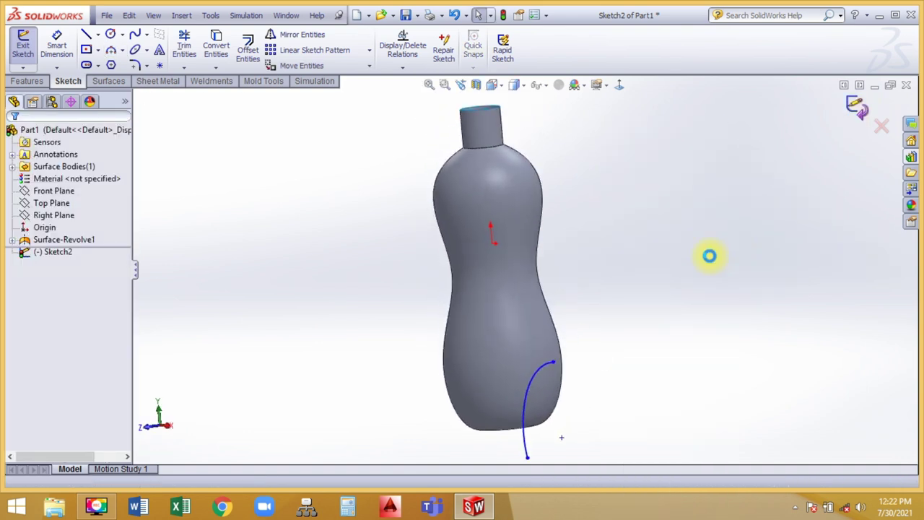
mouse_move(587, 305)
middle_mouse_down()
mouse_move(666, 282)
mouse_move(635, 287)
middle_mouse_up()
Step: Create Plane1 through the arc's upper endpoint, perpendicular to the arc
left_click(29, 81)
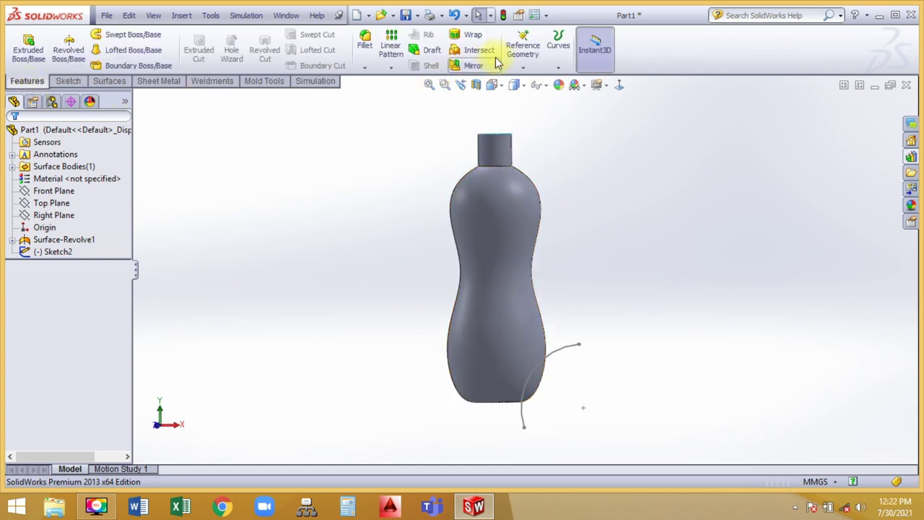
left_click(523, 67)
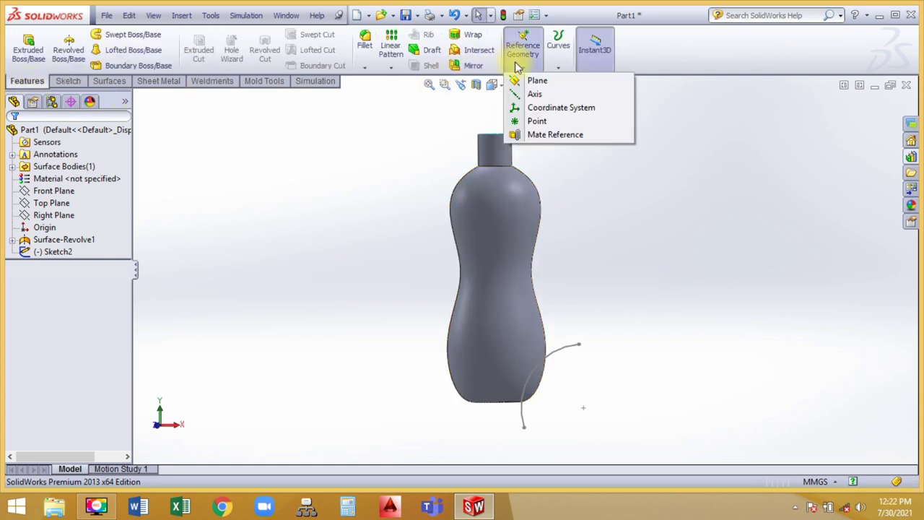
left_click(579, 345)
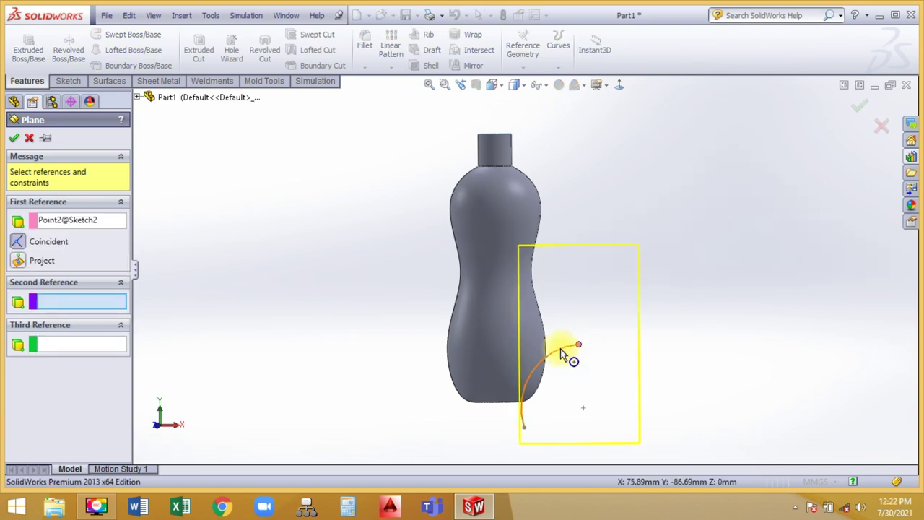
left_click(560, 348)
left_click(859, 110)
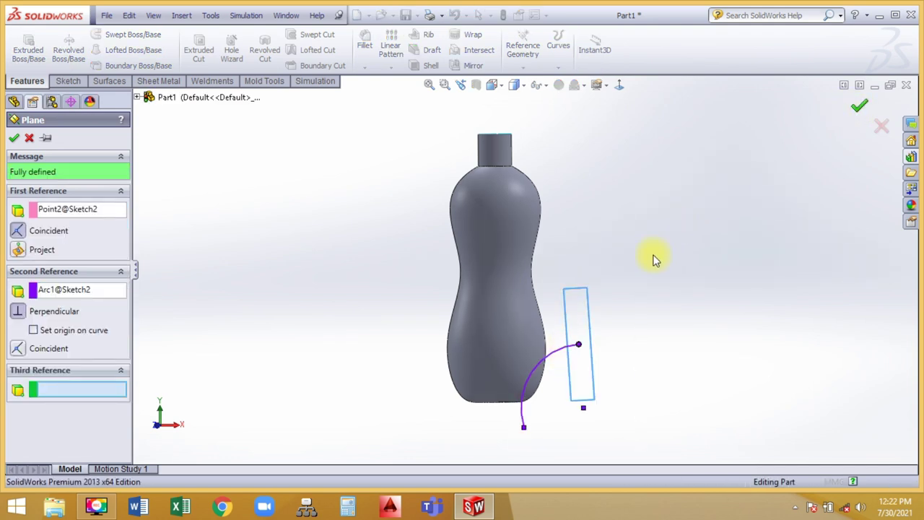
right_click(578, 302)
Step: Draw a small arch-shaped spline in Sketch3 on Plane1 at the arc's end, then exit the sketch
left_click(600, 279)
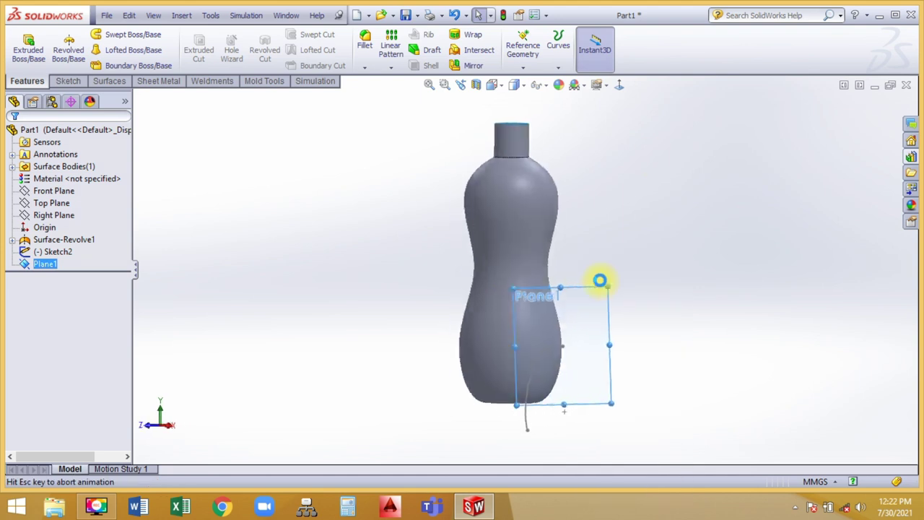
left_click(68, 81)
left_click(135, 33)
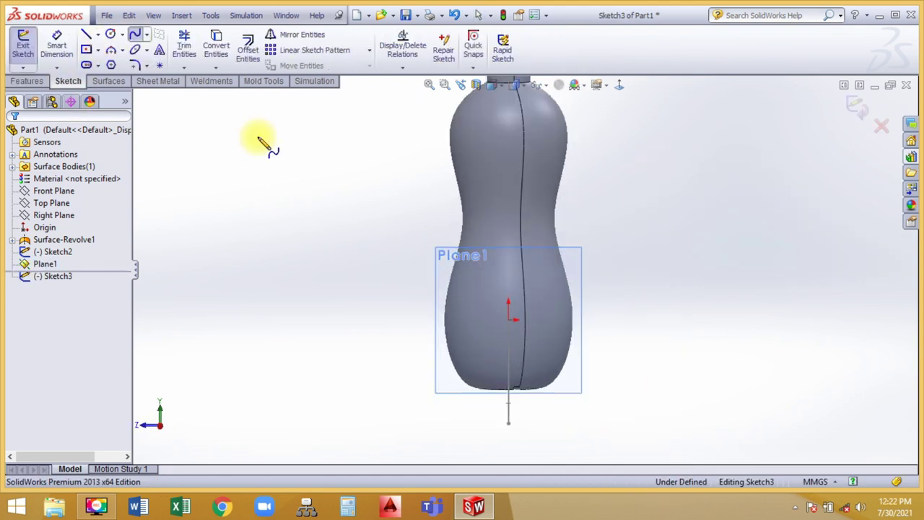
scroll(505, 326, "down", 2)
scroll(491, 347, "down", 2)
left_click(478, 351)
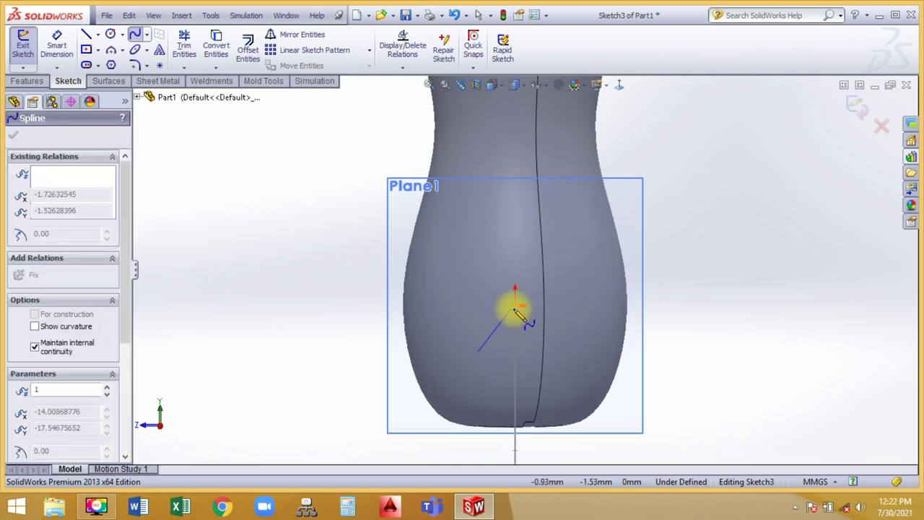
left_click(514, 305)
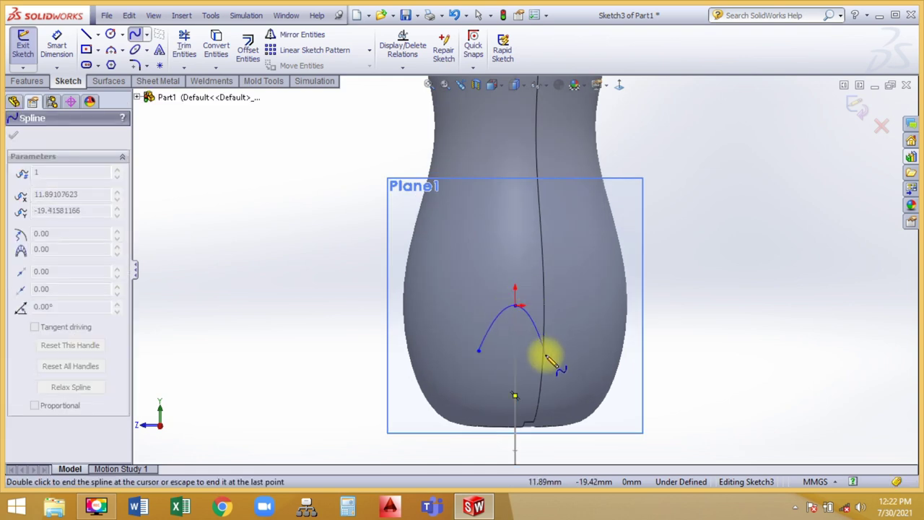
key("Escape")
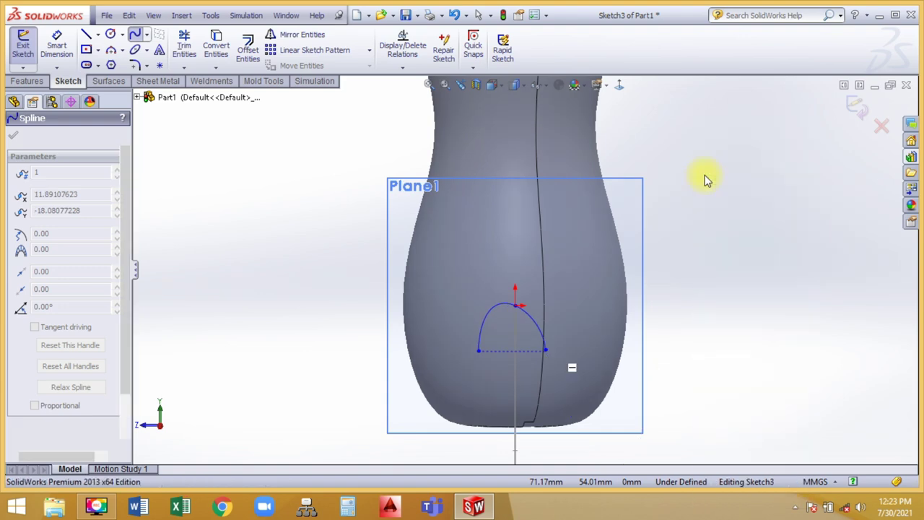
key("Escape")
left_click(858, 108)
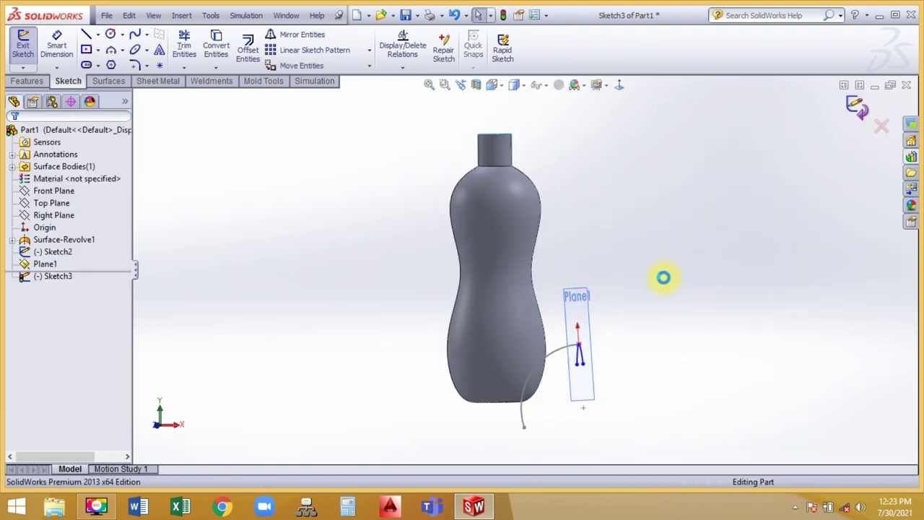
left_click(581, 297)
Step: Hide Plane1 and sweep the Sketch3 arch profile along the Sketch2 arc path
left_click(646, 257)
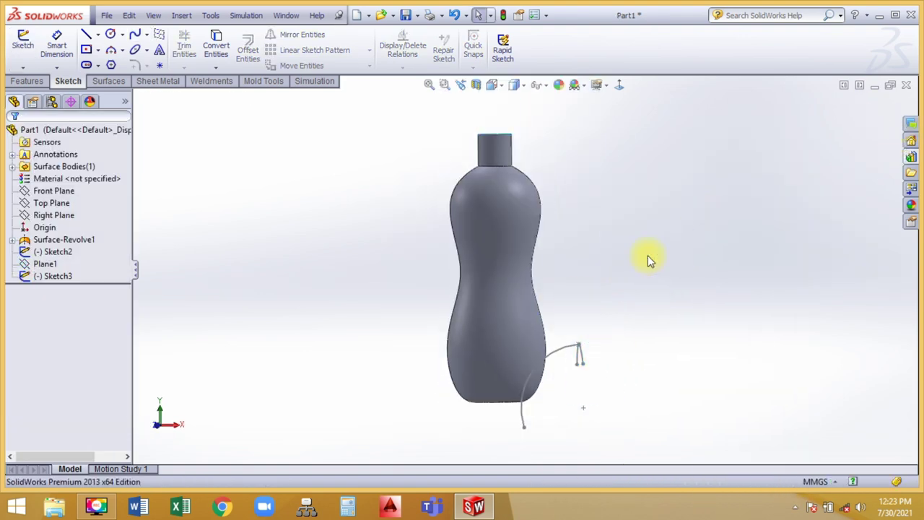
middle_click_drag(647, 255, 555, 406)
left_click(113, 83)
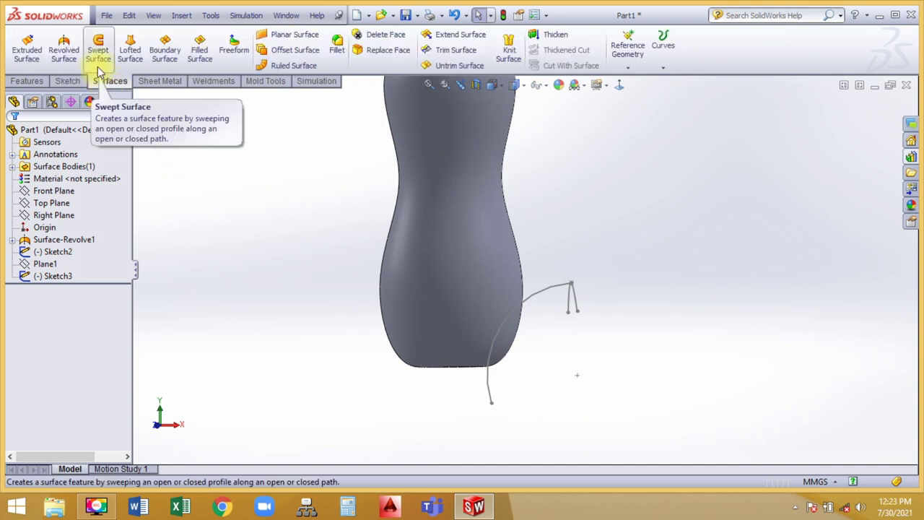
left_click(99, 69)
mouse_move(573, 243)
middle_mouse_down()
mouse_move(551, 245)
mouse_move(591, 286)
middle_mouse_up()
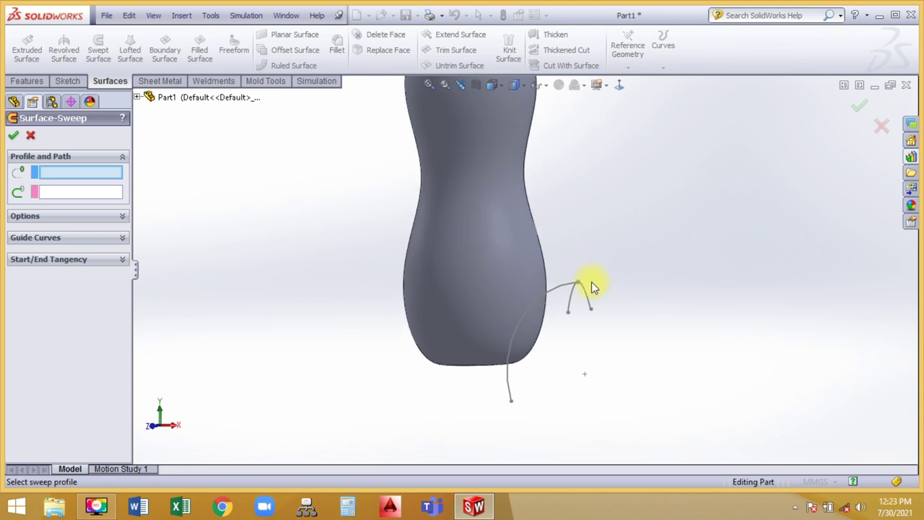
left_click(586, 290)
left_click(564, 286)
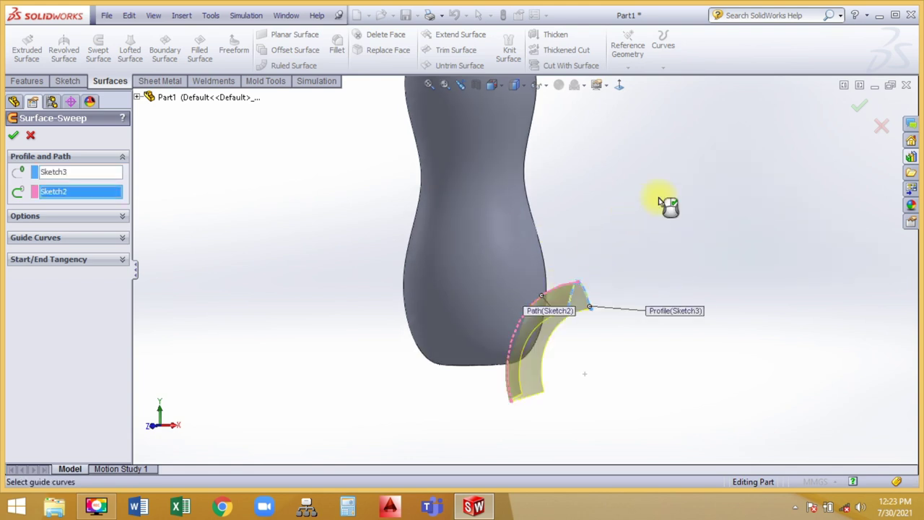
left_click(857, 111)
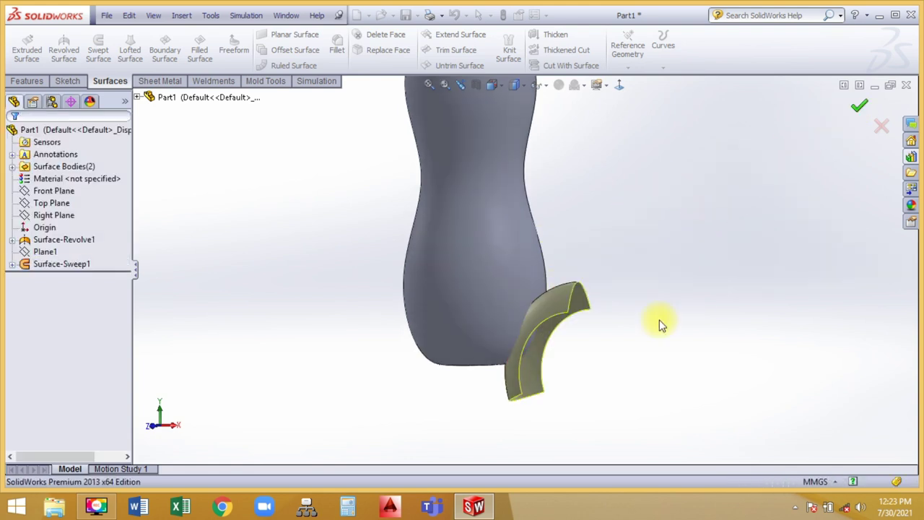
Step: Trim the bottle surface with the swept strip, removing the inner disc piece (Surface-Trim1)
mouse_move(614, 394)
middle_mouse_down()
mouse_move(572, 304)
mouse_move(532, 268)
middle_mouse_up()
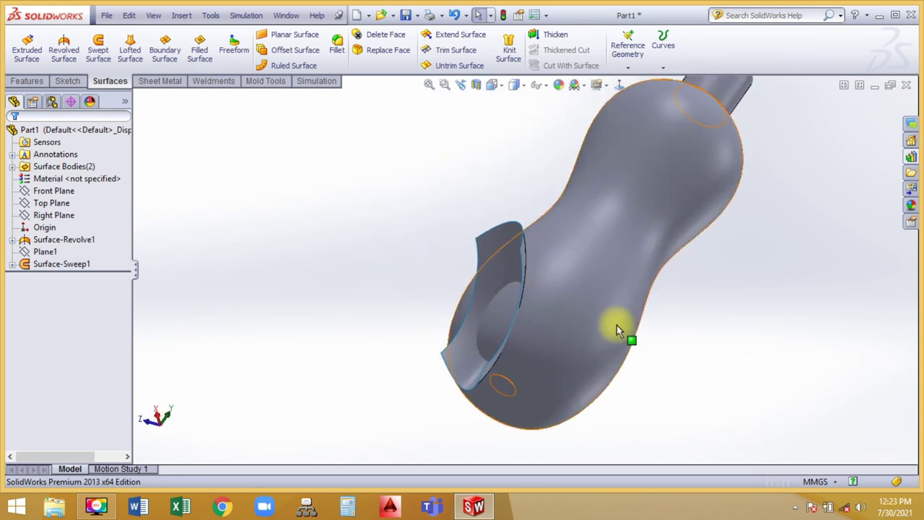
scroll(514, 299, "down", 3)
left_click(489, 223)
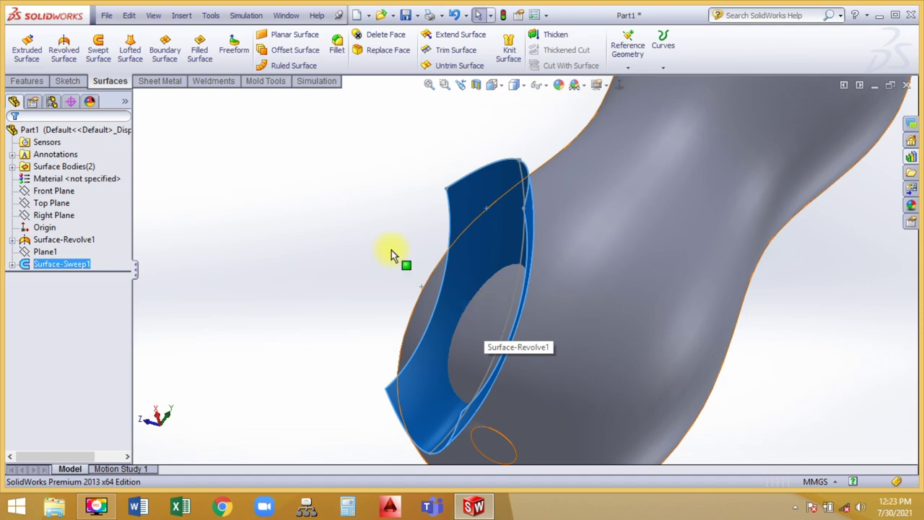
left_click(331, 104)
left_click(436, 57)
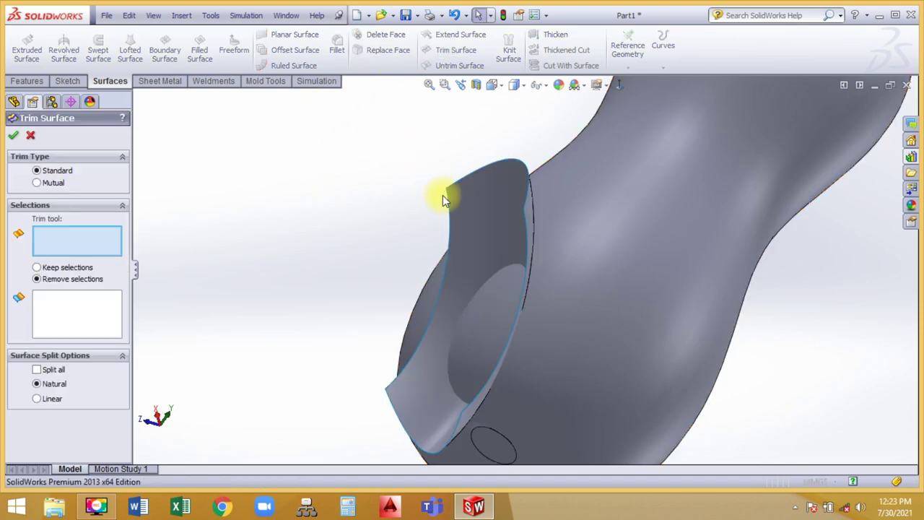
left_click(467, 202)
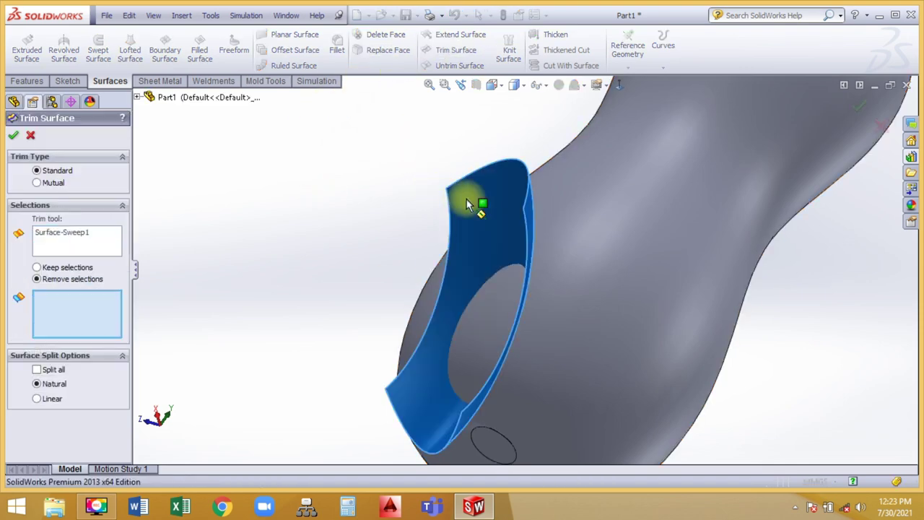
left_click(491, 306)
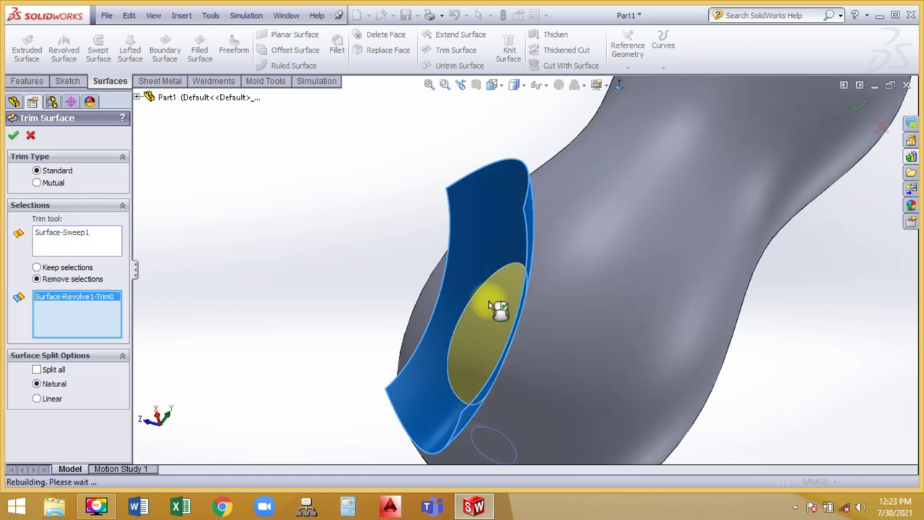
left_click(15, 137)
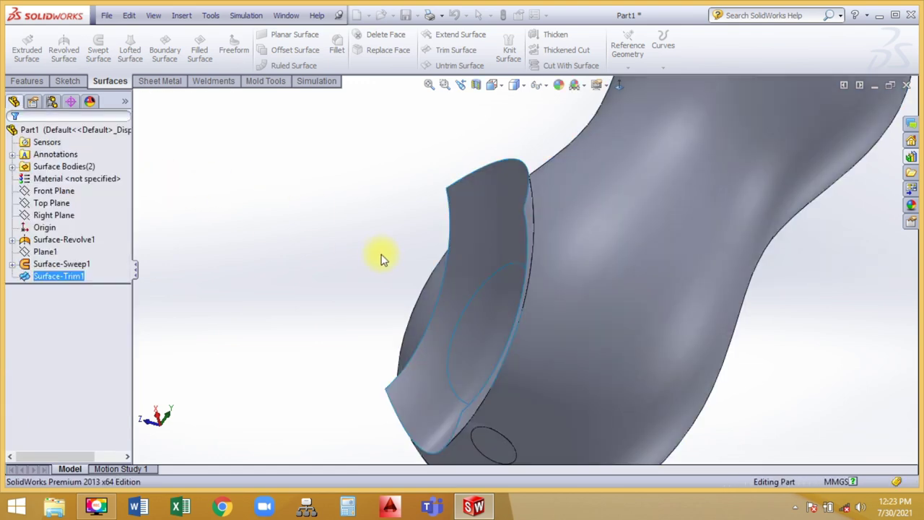
Step: Trim the sweep back using Surface-Trim1 as the tool, removing the extra face piece (Surface-Trim2)
middle_click_drag(381, 255, 401, 240)
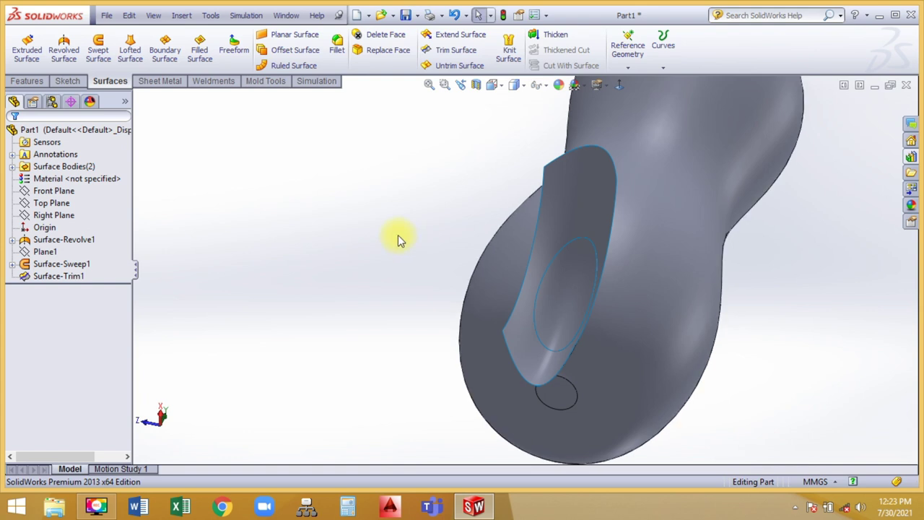
left_click(440, 55)
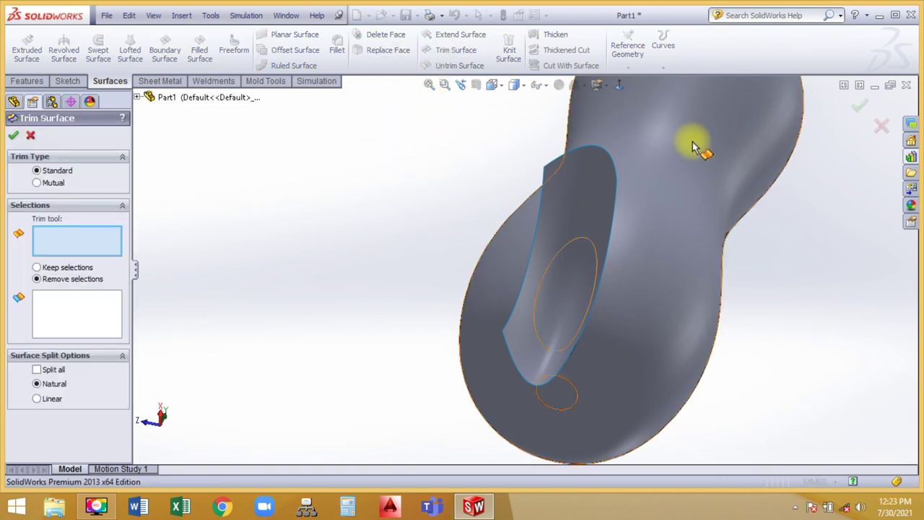
left_click(686, 167)
left_click(601, 168)
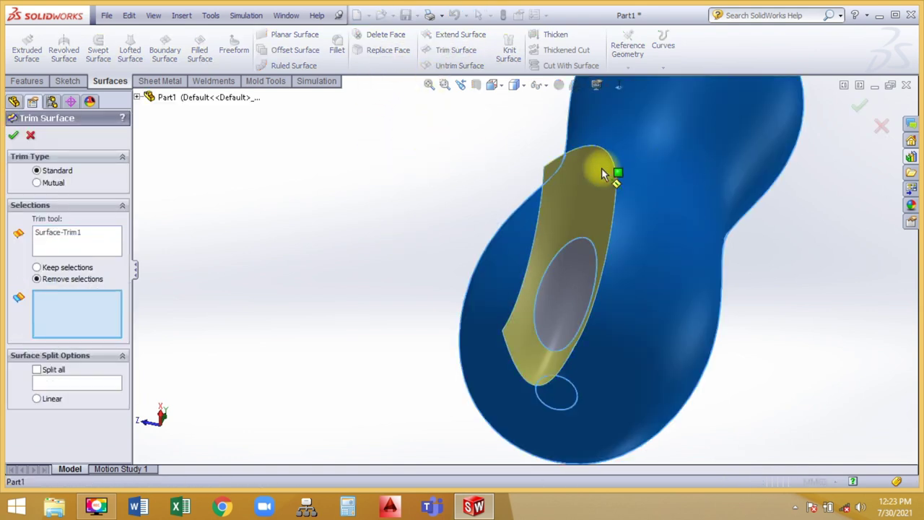
left_click(13, 136)
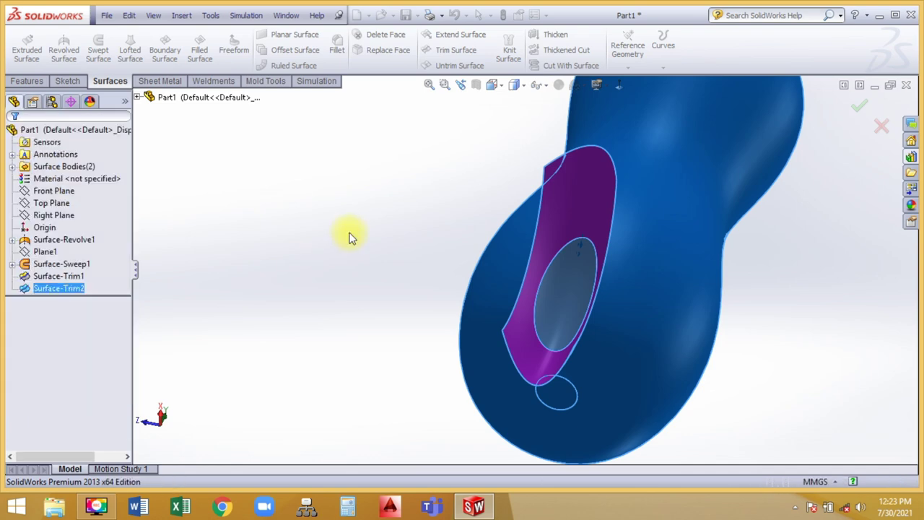
mouse_move(351, 237)
middle_mouse_down()
mouse_move(374, 355)
mouse_move(363, 250)
middle_mouse_up()
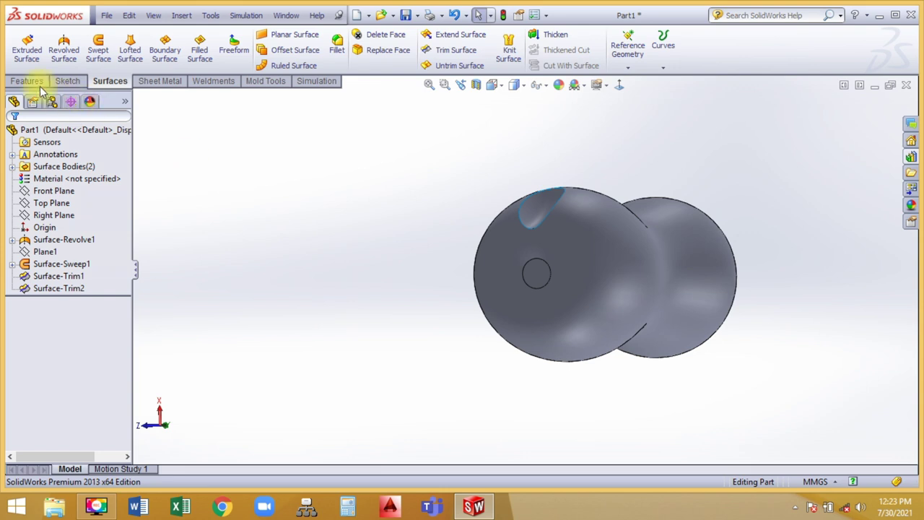
Step: Circular-pattern the Surface-Trim2 patch around the circular edge with 6 instances
left_click(29, 81)
left_click(391, 66)
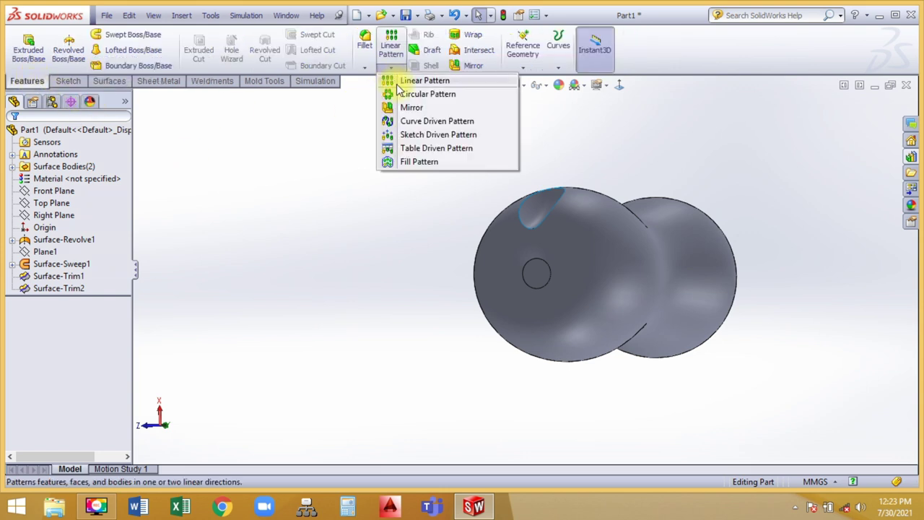
left_click(404, 96)
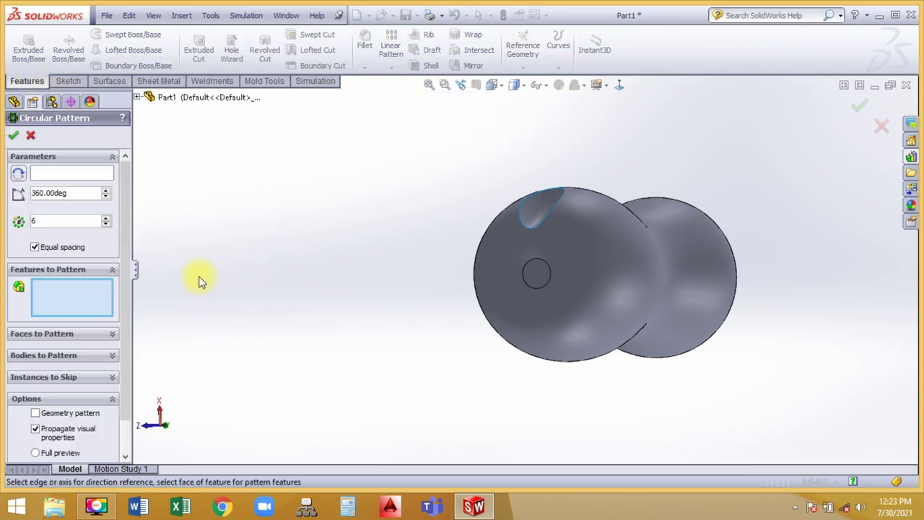
left_click(29, 357)
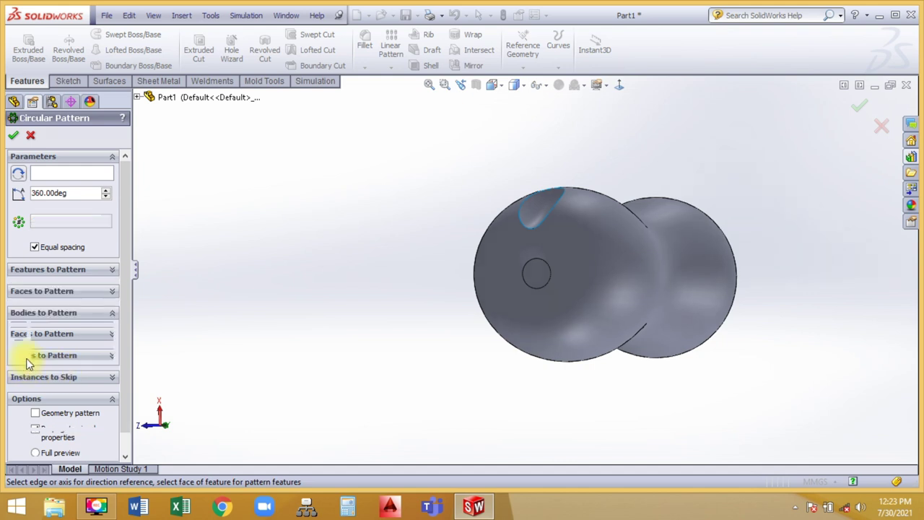
left_click(532, 211)
left_click(86, 174)
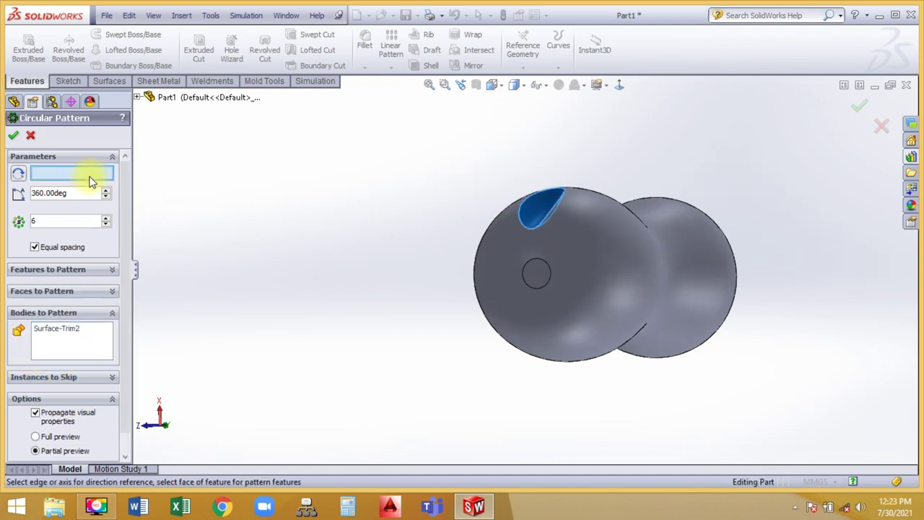
left_click(537, 288)
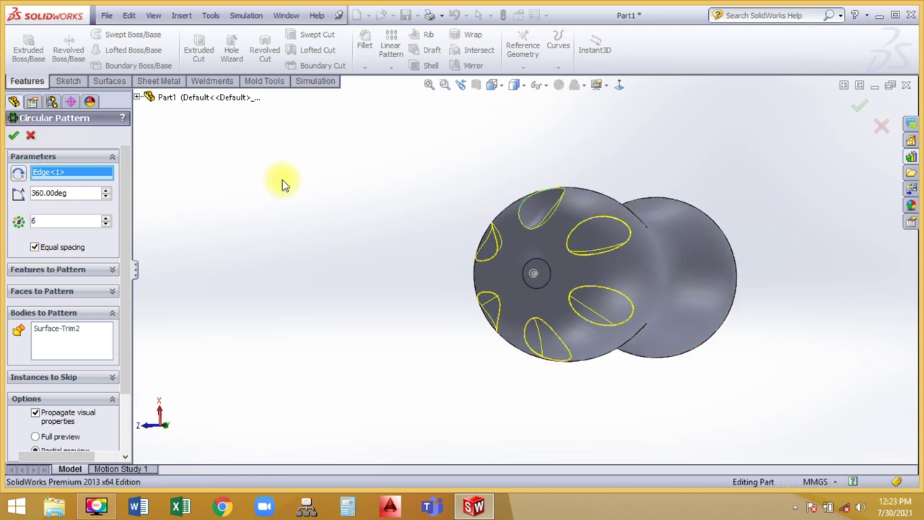
key("Return")
Step: Orbit and zoom to inspect the six patterned patches around the body
middle_click_drag(342, 202, 767, 319)
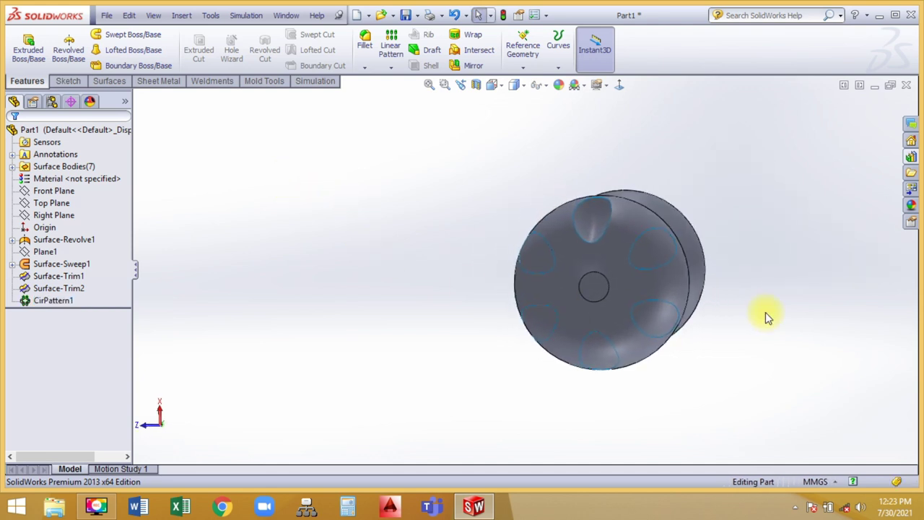
scroll(736, 267, "down", 3)
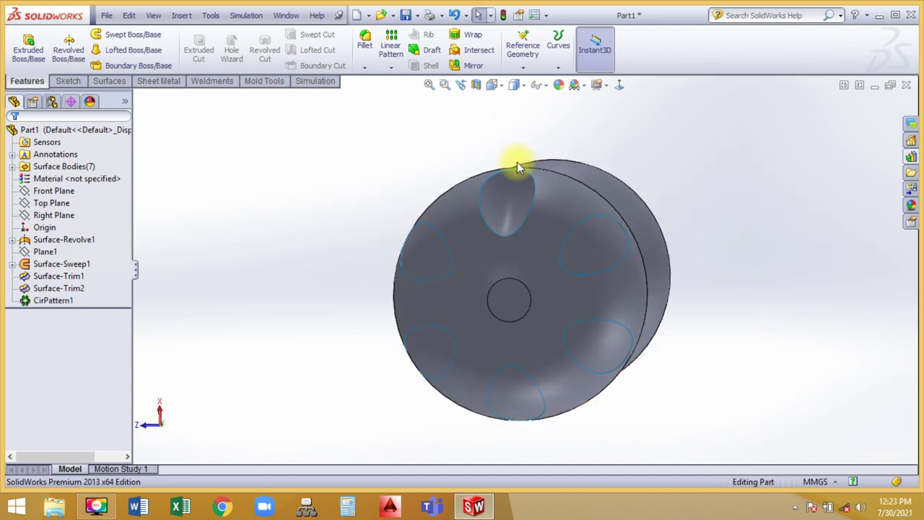
left_click(508, 184)
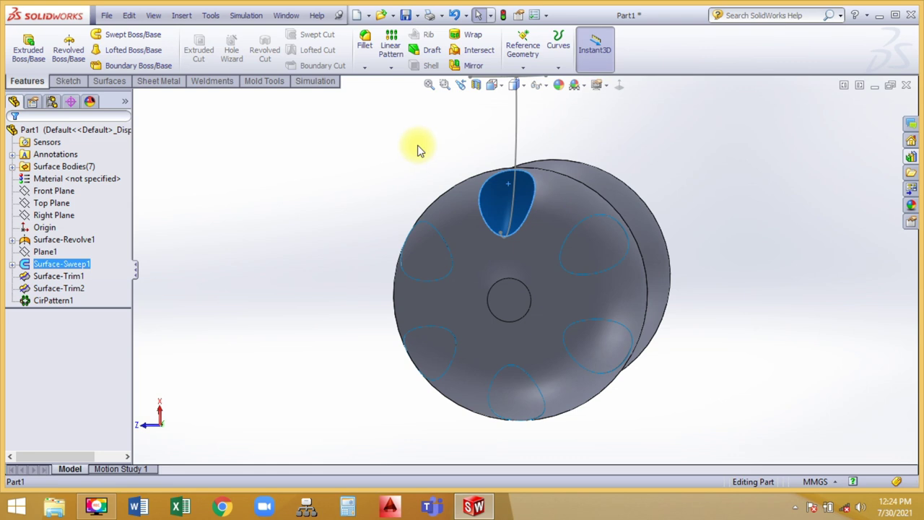
left_click(419, 149)
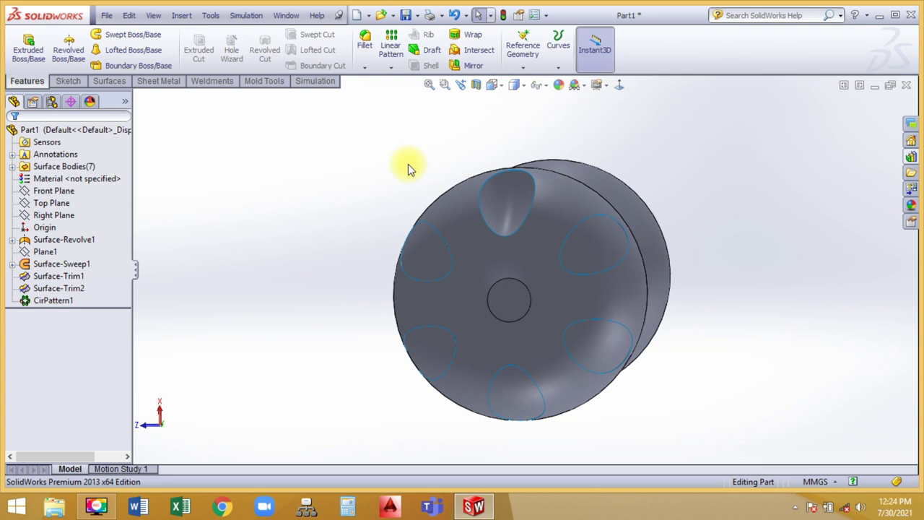
middle_click_drag(408, 164, 406, 176)
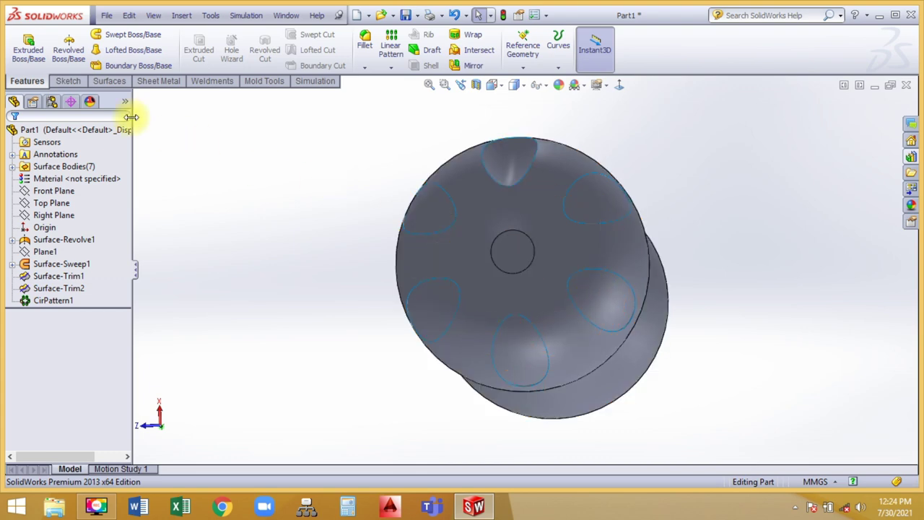
Step: Trim the bottle base with the upper-left petal patch face, removing the patch piece (Surface-Trim3)
left_click(107, 81)
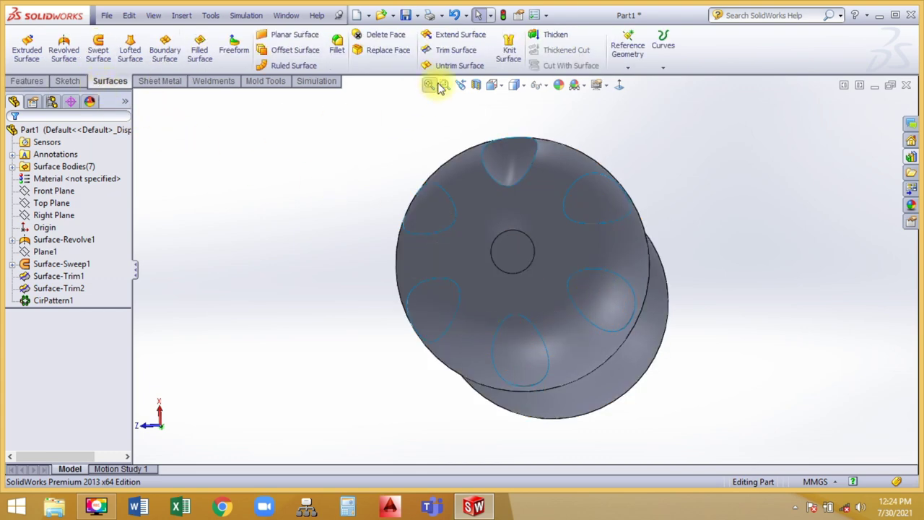
left_click(456, 50)
scroll(426, 162, "down", 3)
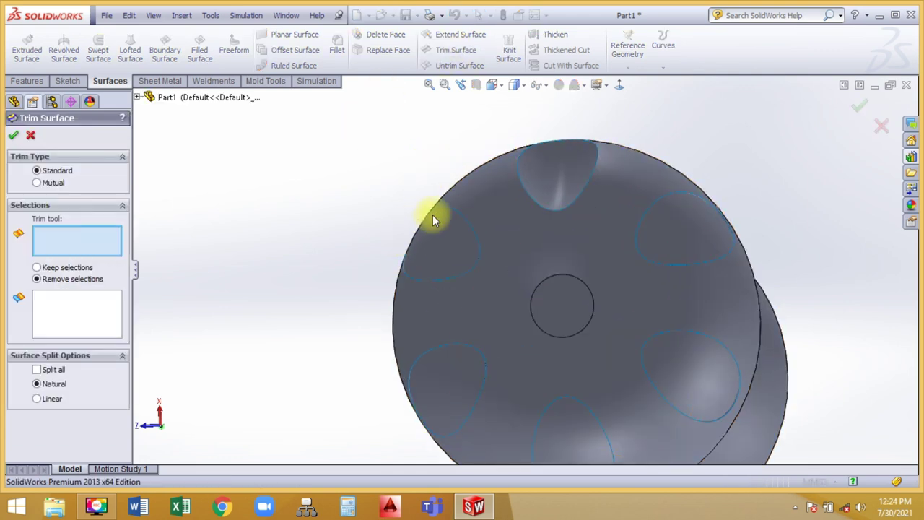
right_click(431, 248)
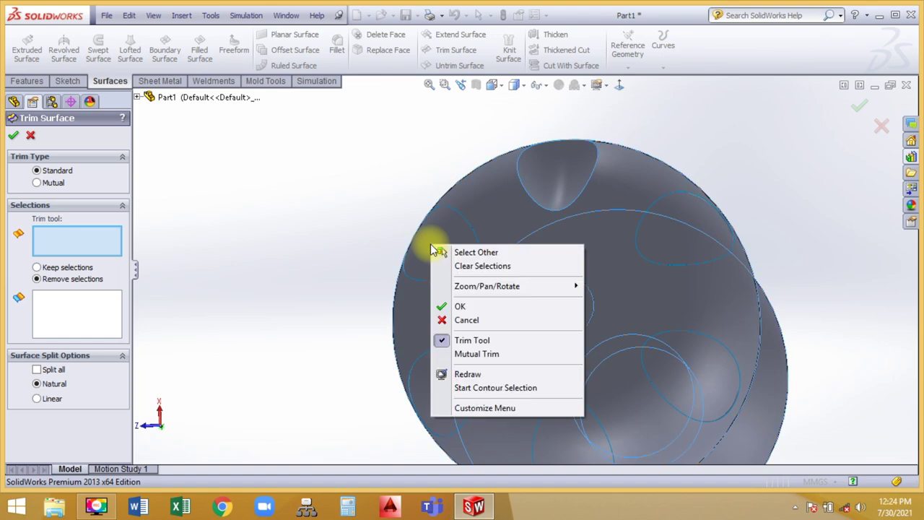
left_click(453, 254)
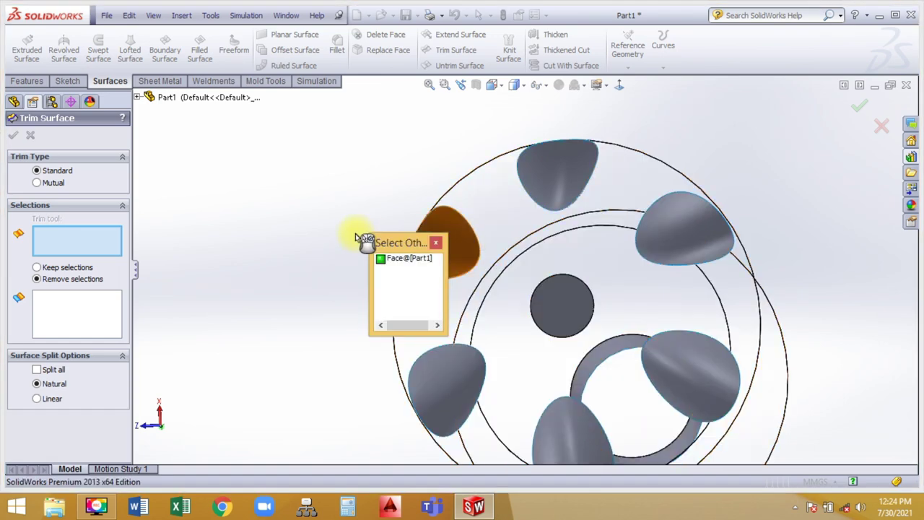
left_click_drag(387, 245, 223, 202)
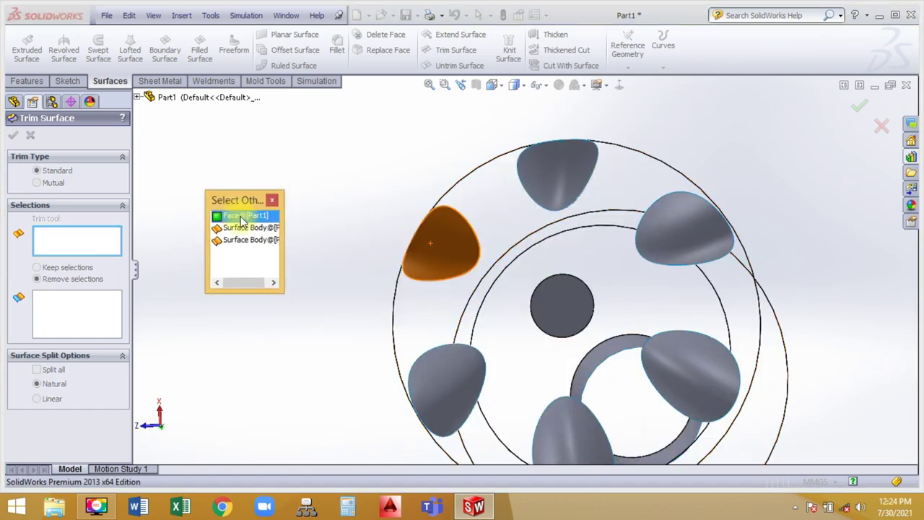
left_click(242, 217)
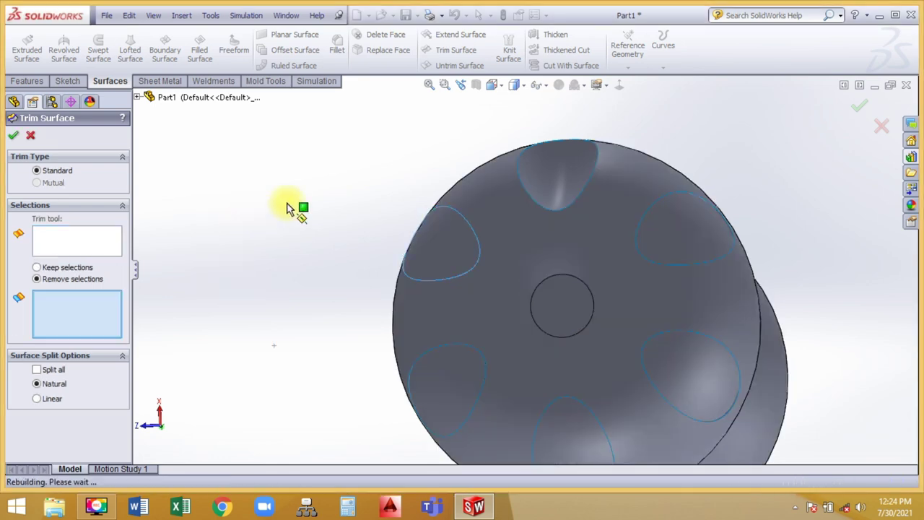
left_click(432, 238)
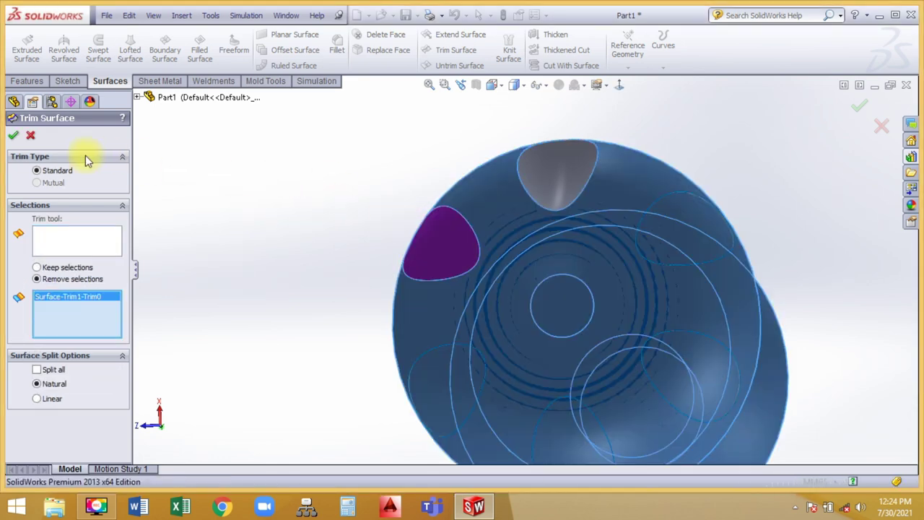
left_click(13, 138)
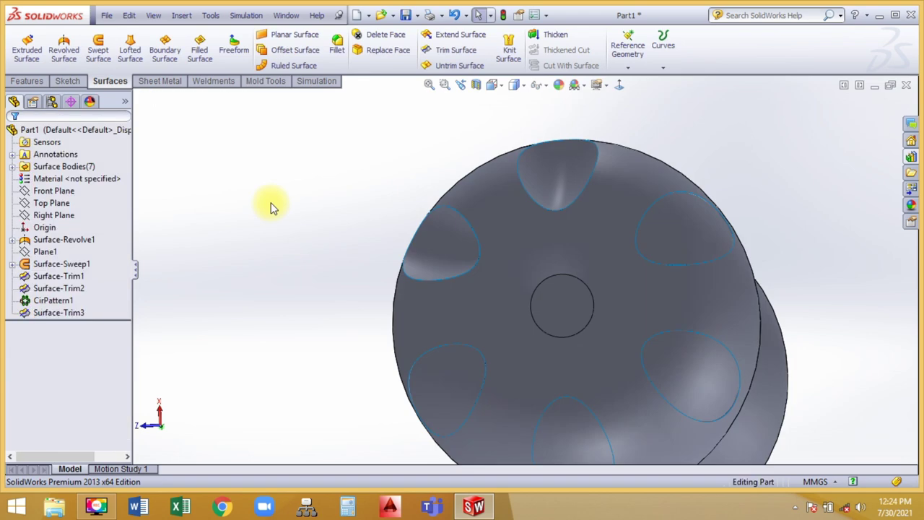
Step: Trim with the upper-right petal patch face, marking the body piece over it for removal
left_click(447, 52)
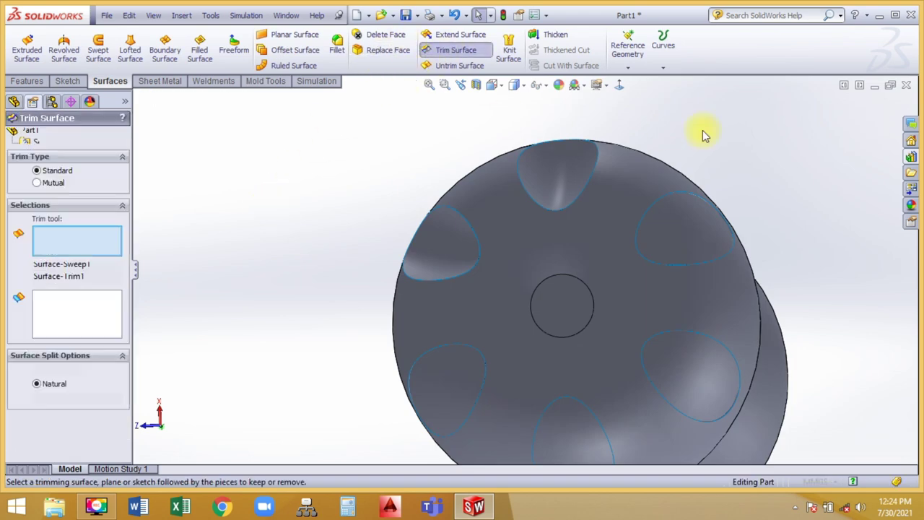
right_click(689, 223)
left_click(733, 231)
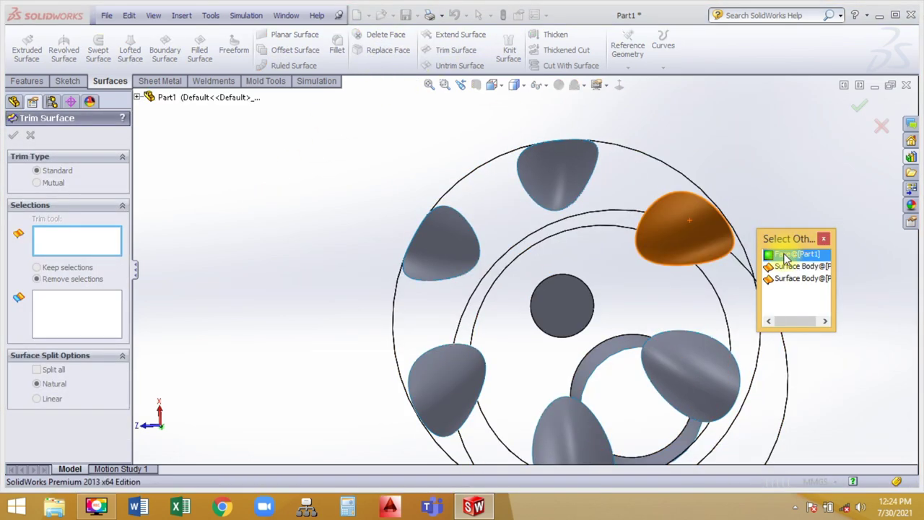
left_click(787, 264)
left_click(704, 226)
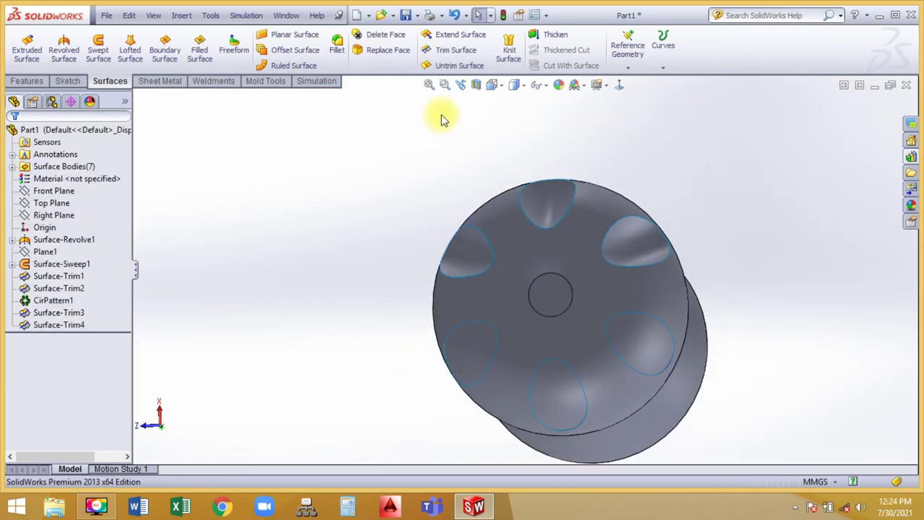
Step: Trim with the lower-right petal patch face, removing the body piece over that recess
left_click(448, 52)
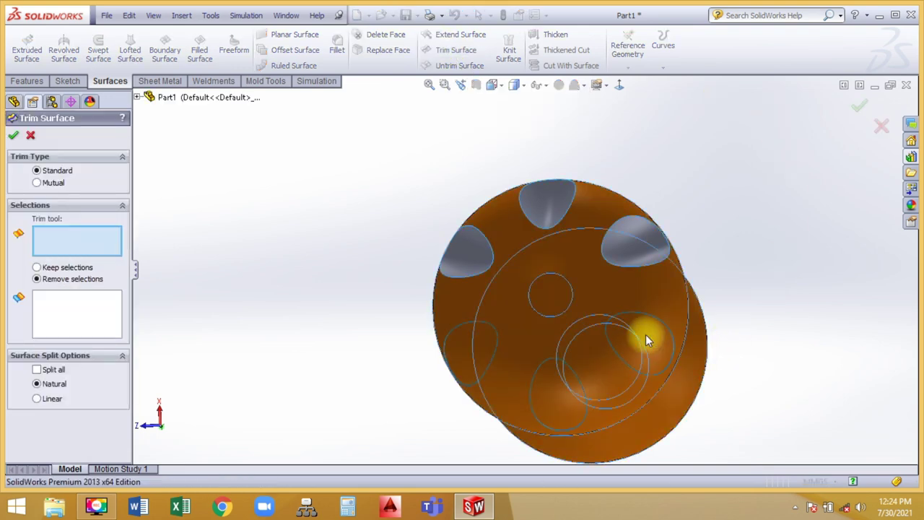
right_click(646, 337)
left_click(702, 170)
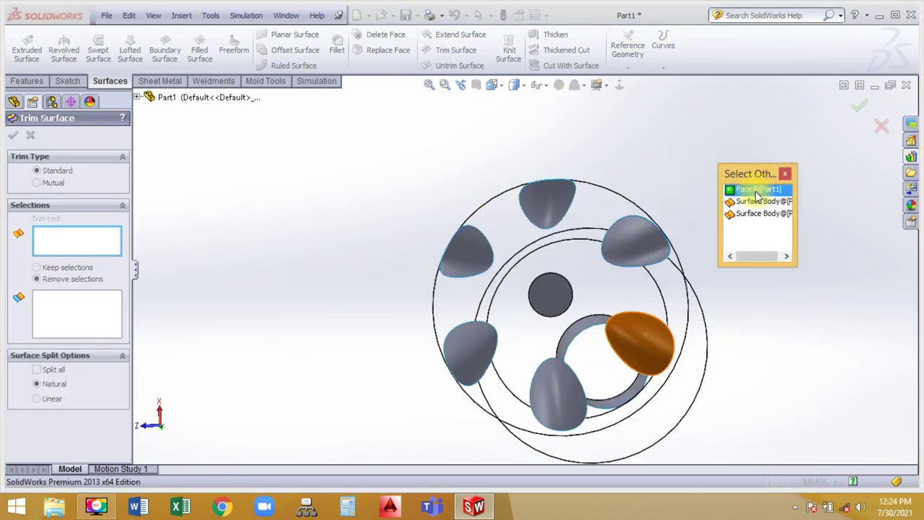
left_click(756, 189)
left_click(670, 336)
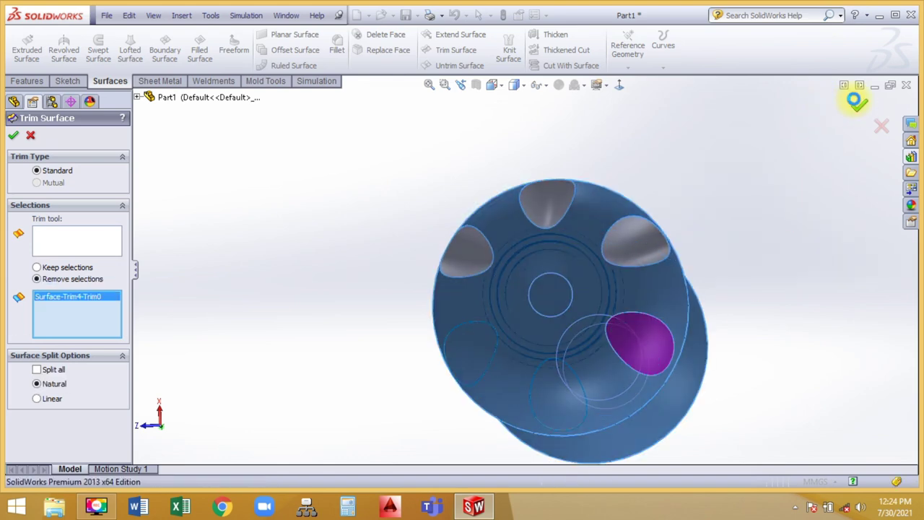
left_click(858, 107)
Step: Clear the old selections and trim away another petal cover face
left_click(456, 50)
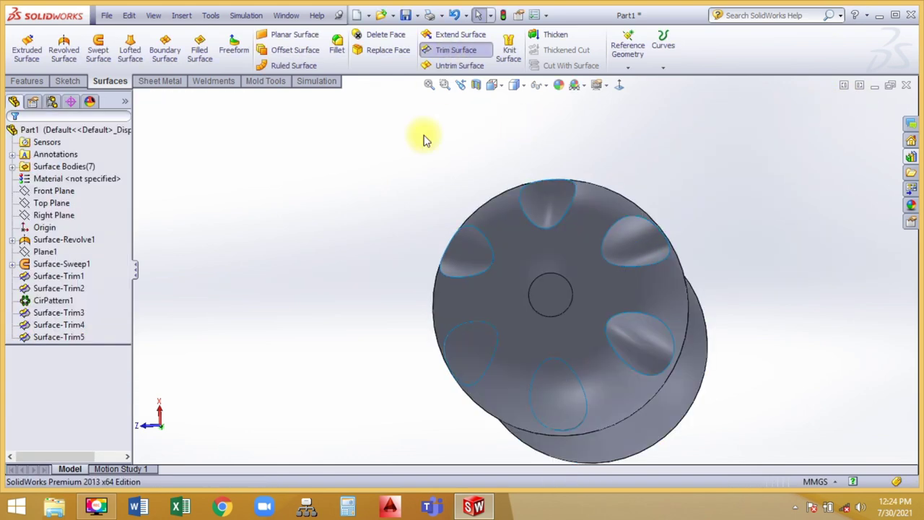
right_click(561, 382)
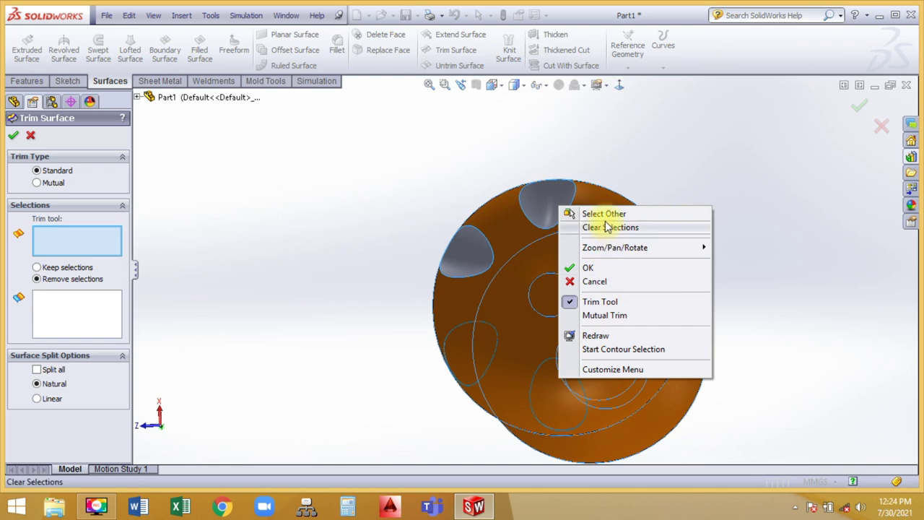
left_click(628, 228)
left_click(686, 256)
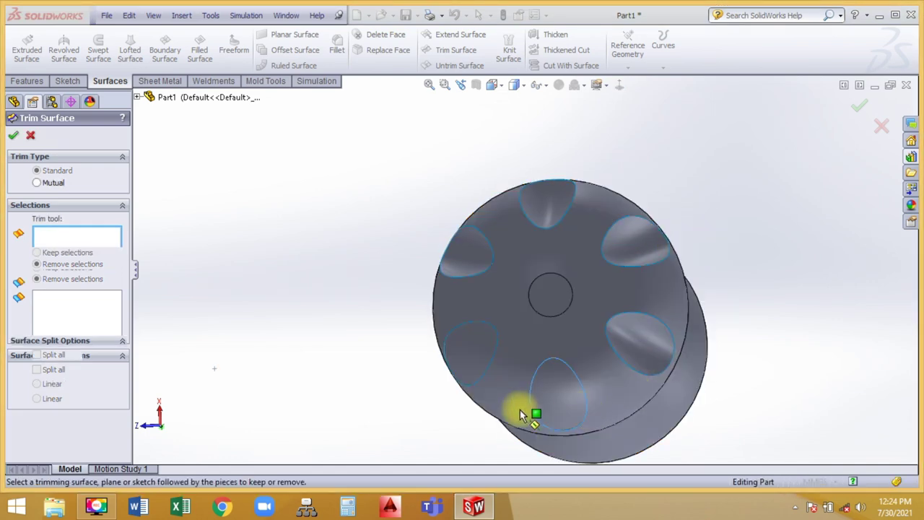
left_click(556, 393)
right_click(768, 127)
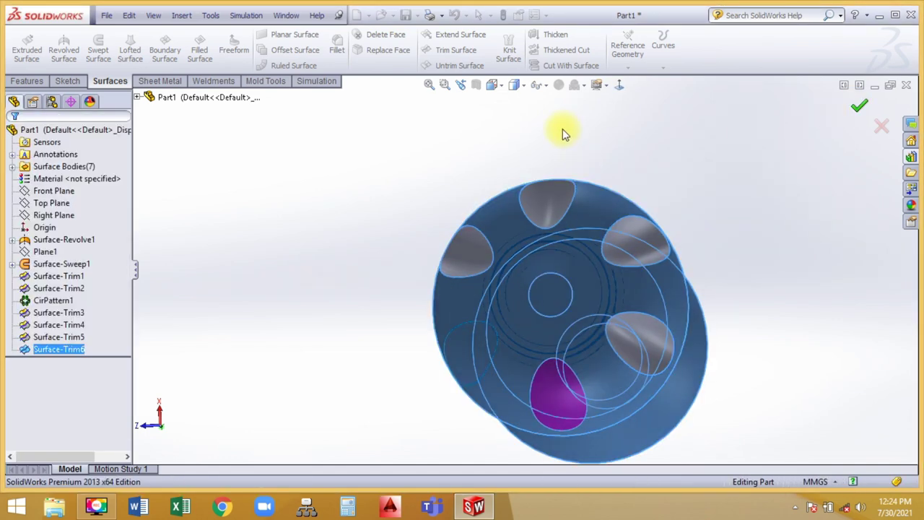
Step: Trim away the left petal piece, producing Surface-Trim7
left_click(455, 50)
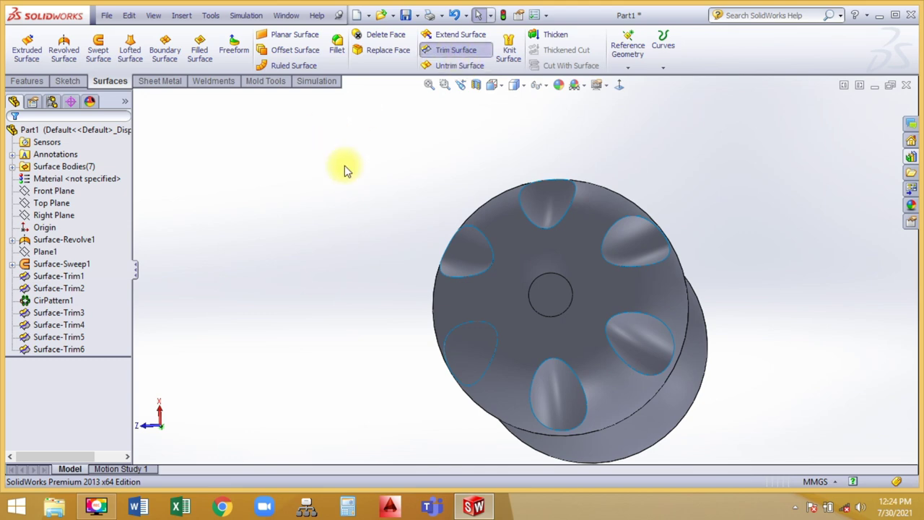
right_click(467, 335)
left_click(513, 176)
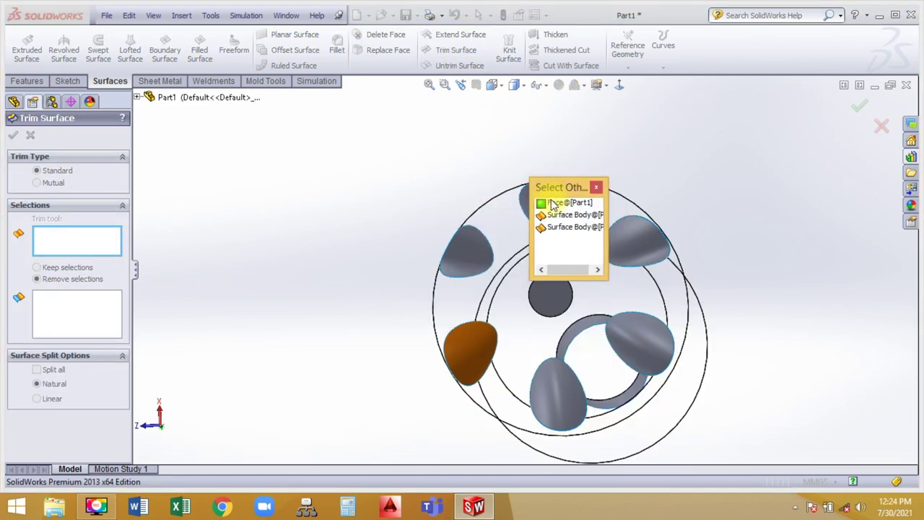
left_click(554, 203)
left_click(489, 361)
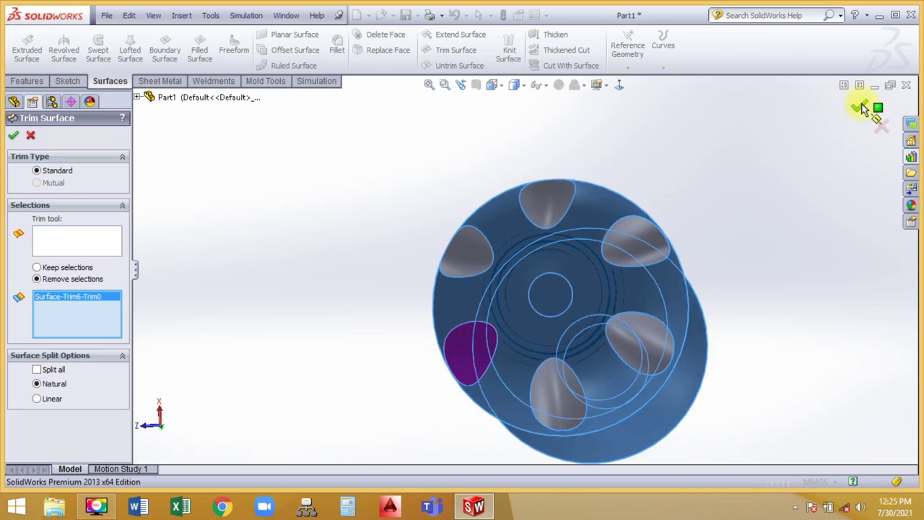
left_click(859, 108)
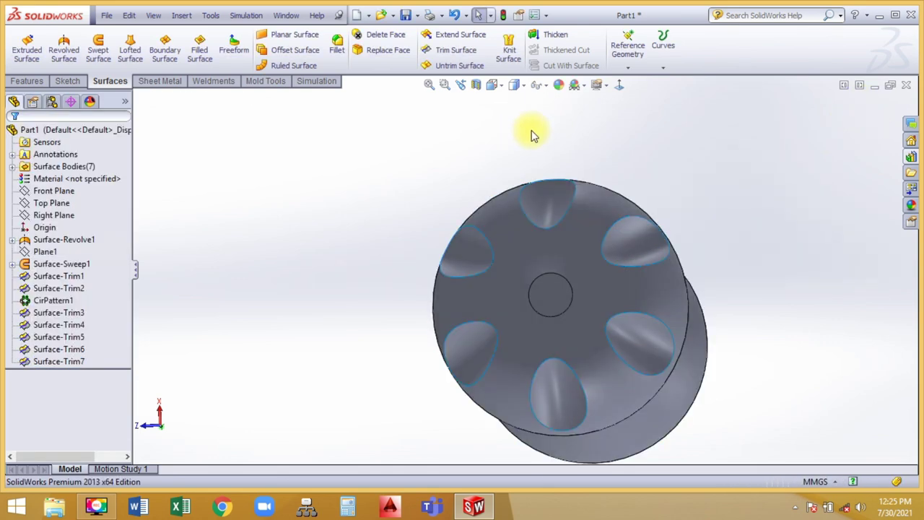
Step: Orbit the bottle to a side view and select the Front Plane as reference
middle_click_drag(531, 134, 306, 192)
mouse_move(382, 144)
middle_mouse_down()
mouse_move(362, 279)
mouse_move(599, 122)
mouse_move(596, 155)
mouse_move(631, 238)
mouse_move(613, 268)
middle_mouse_up()
scroll(570, 128, "down", 3)
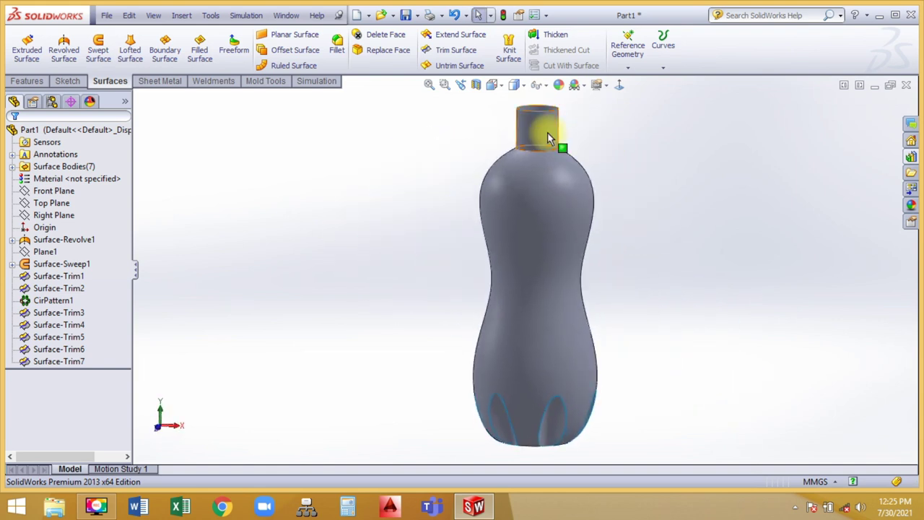
scroll(606, 134, "down", 2)
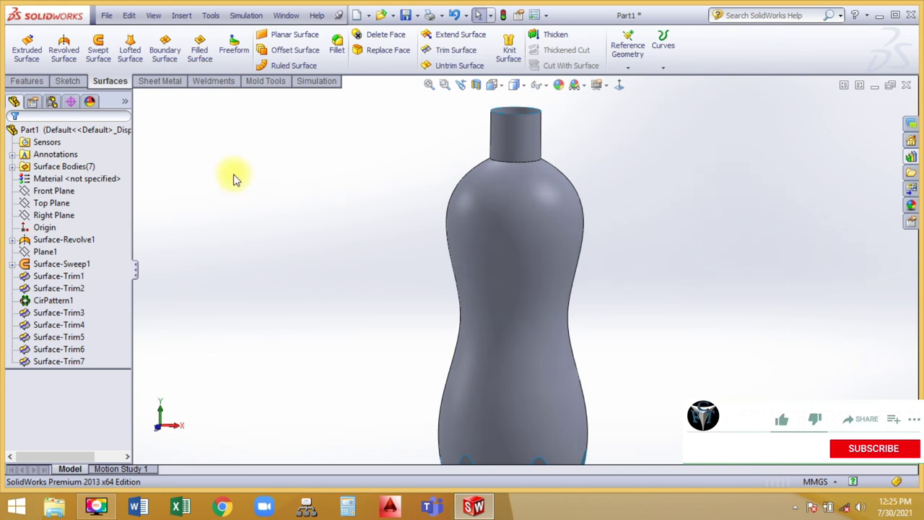
left_click(65, 190)
mouse_move(370, 141)
middle_mouse_down()
mouse_move(407, 131)
mouse_move(318, 142)
mouse_move(337, 142)
middle_mouse_up()
Step: Create Plane2 offset 60 mm from the Front Plane
left_click(621, 39)
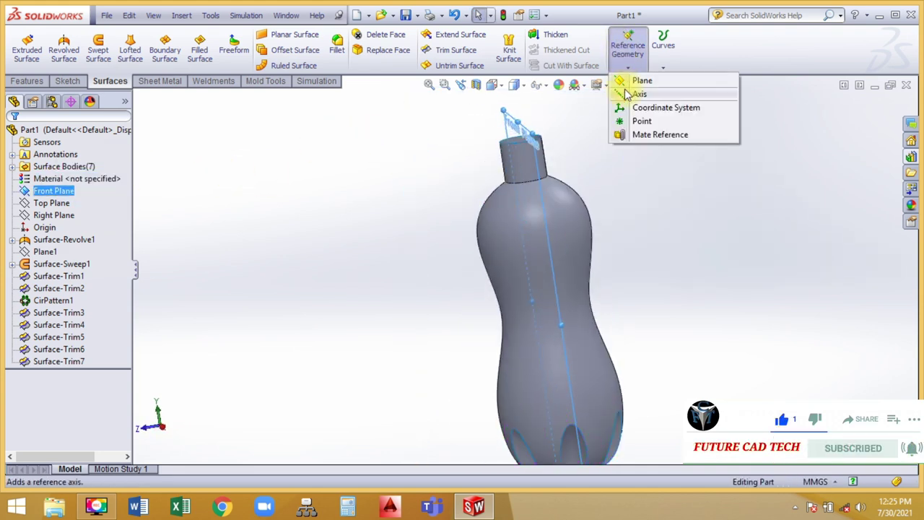
left_click(623, 83)
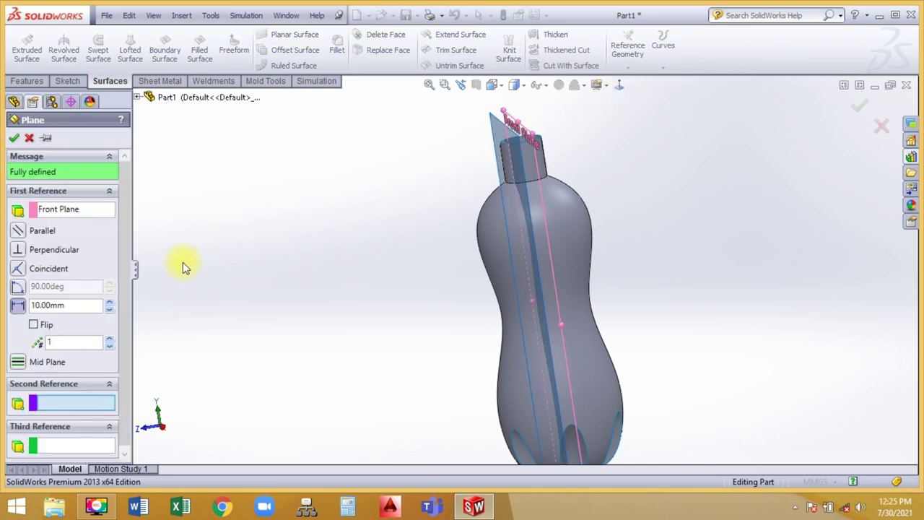
left_click(111, 303)
left_click(110, 302)
left_click(110, 302)
left_click(110, 303)
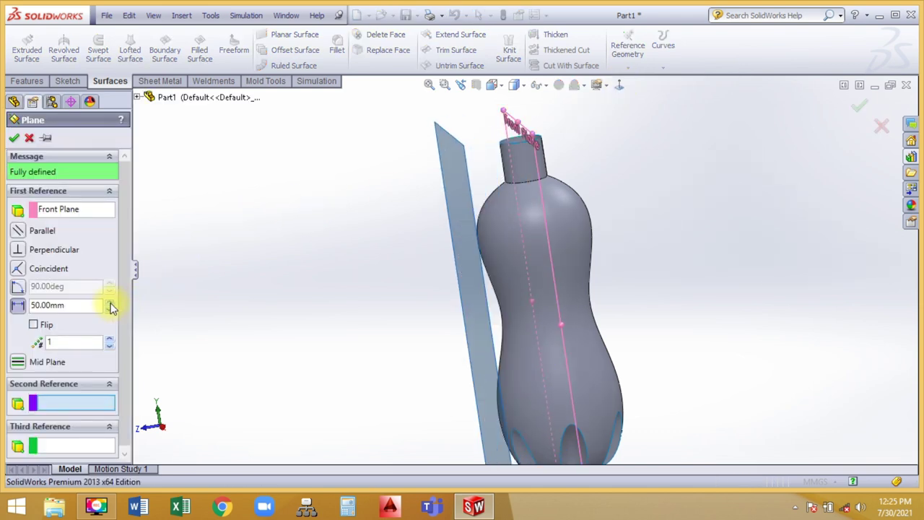
left_click(111, 302)
left_click(14, 137)
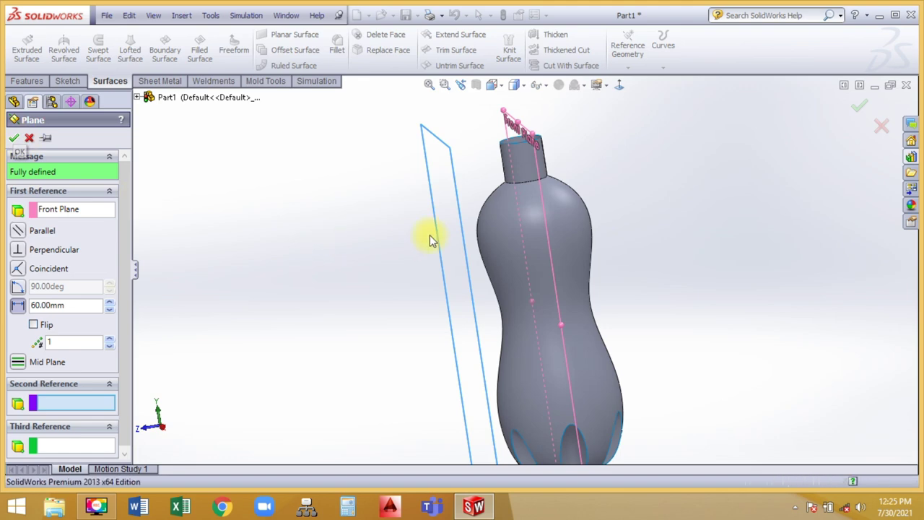
middle_click_drag(435, 239, 417, 227)
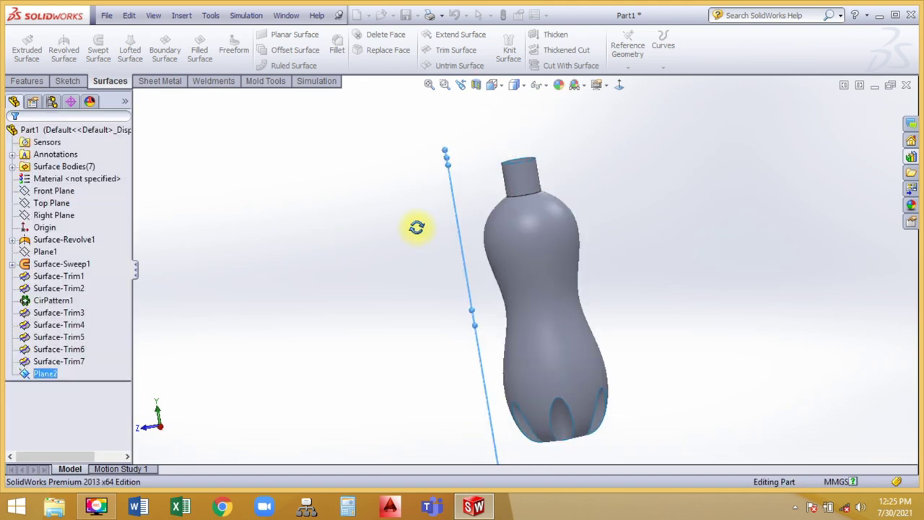
right_click(453, 210)
Step: Sketch on Plane2 a four-point spline from above the shoulder to right of the bottle
left_click(472, 154)
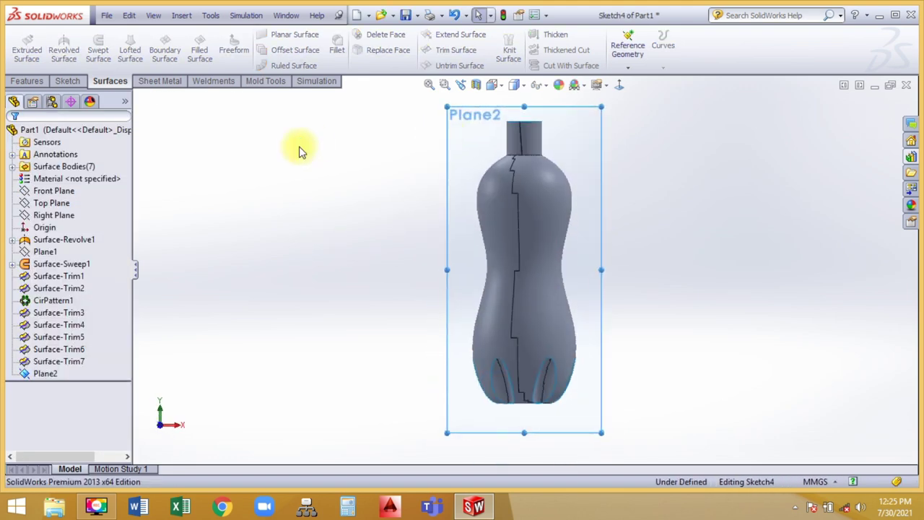
left_click(63, 82)
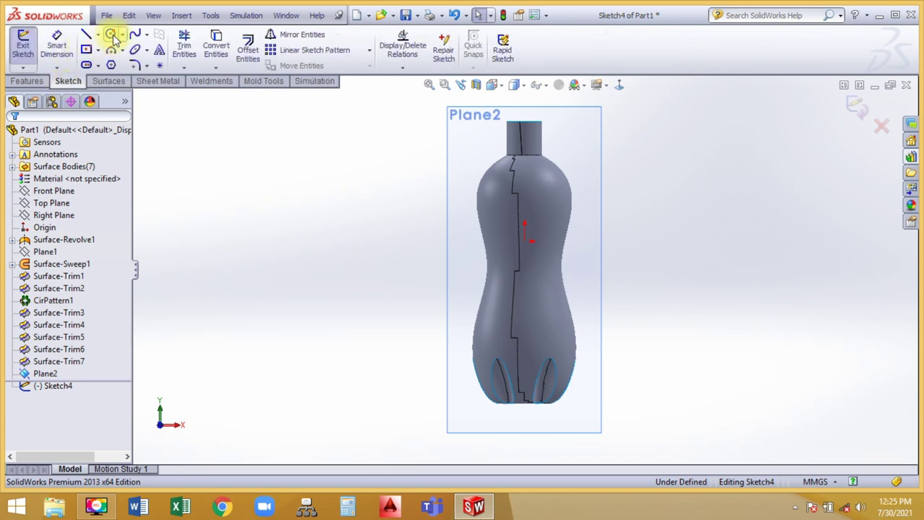
left_click(134, 34)
scroll(678, 276, "down", 2)
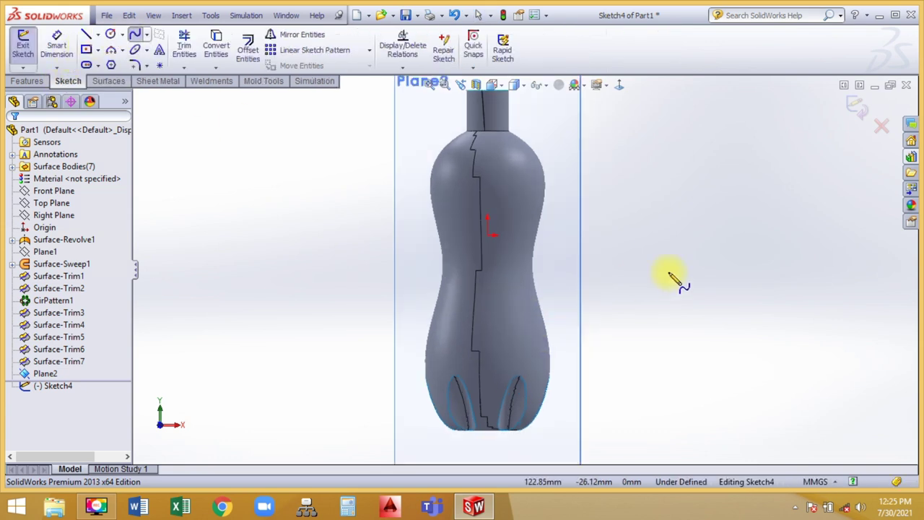
left_click(419, 142)
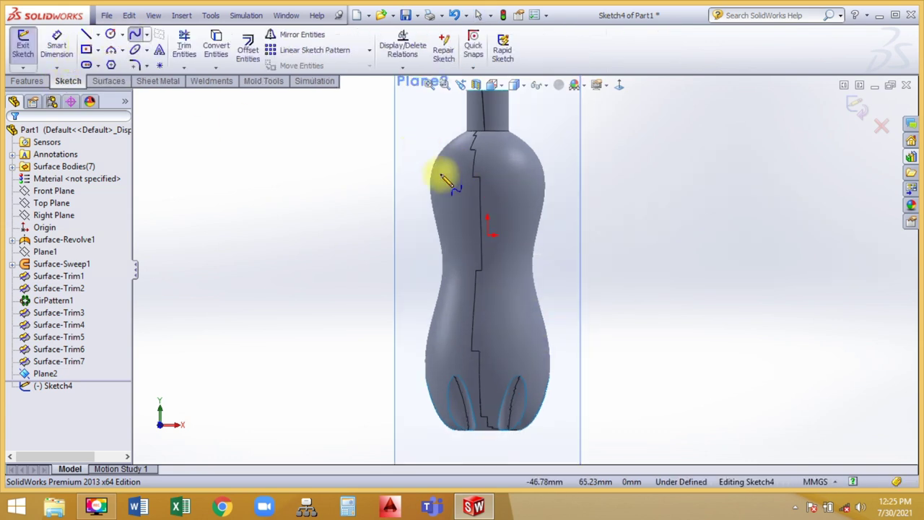
left_click(482, 202)
left_click(480, 286)
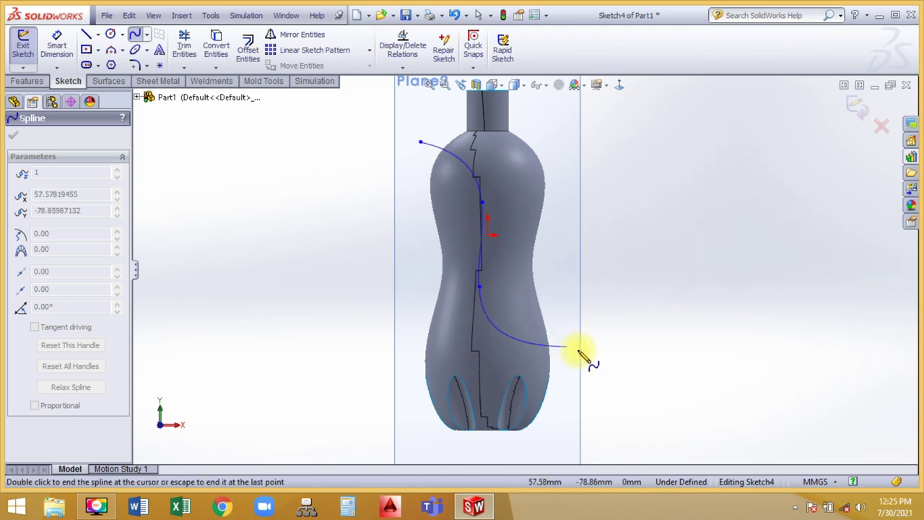
left_click(578, 349)
right_click(622, 179)
left_click(653, 185)
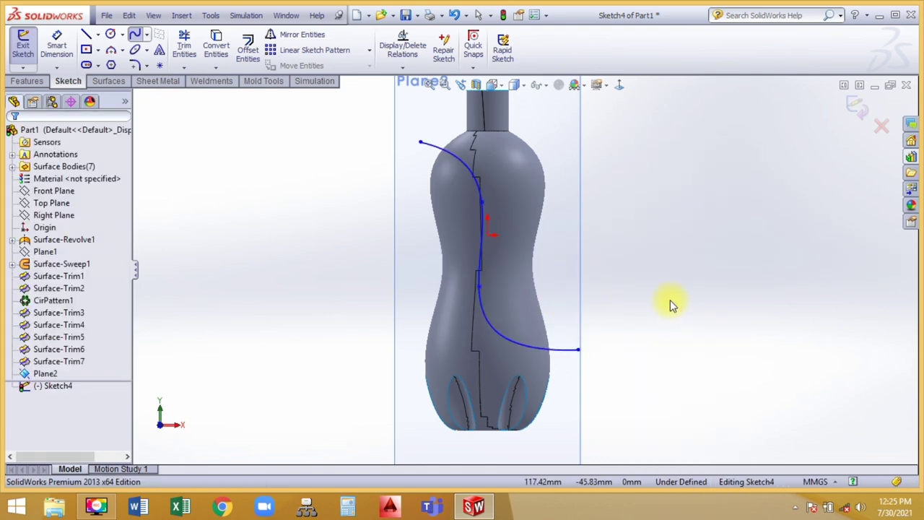
Step: Drag the lower spline point to reshape the S-curve, then exit the sketch
left_click_drag(478, 287, 504, 309)
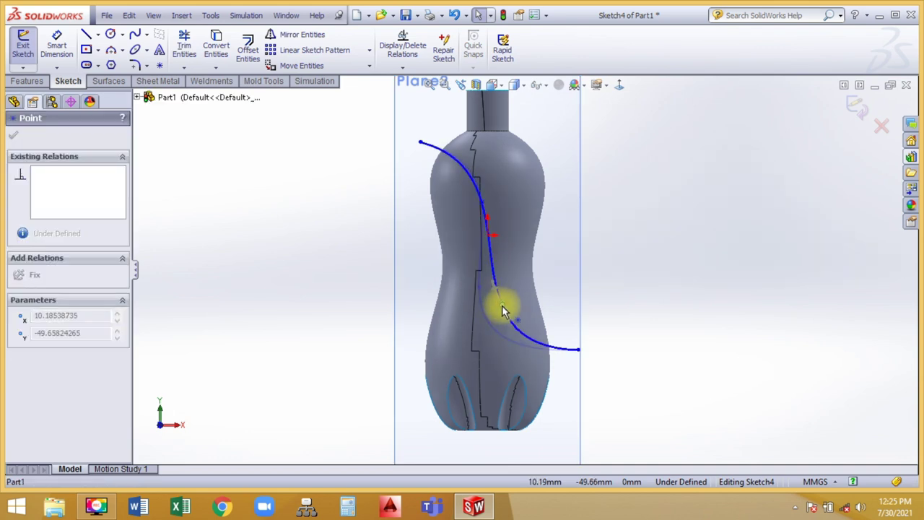
left_click(763, 344)
left_click(855, 112)
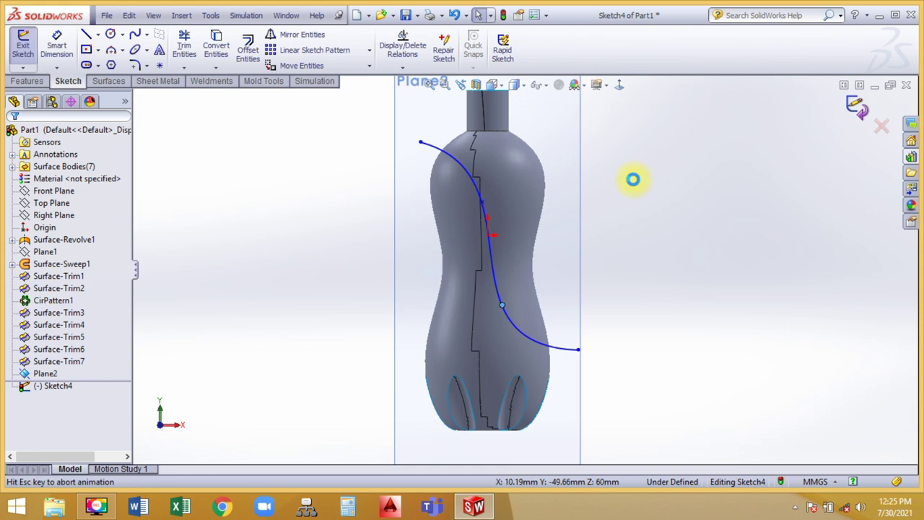
left_click(459, 165)
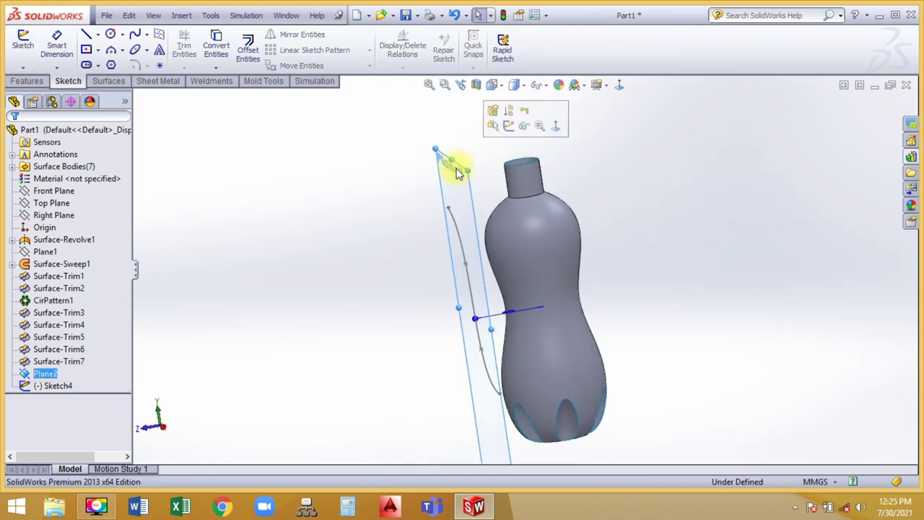
left_click(523, 127)
mouse_move(402, 238)
middle_mouse_down()
mouse_move(478, 208)
mouse_move(452, 196)
mouse_move(375, 205)
mouse_move(417, 209)
middle_mouse_up()
left_click(107, 82)
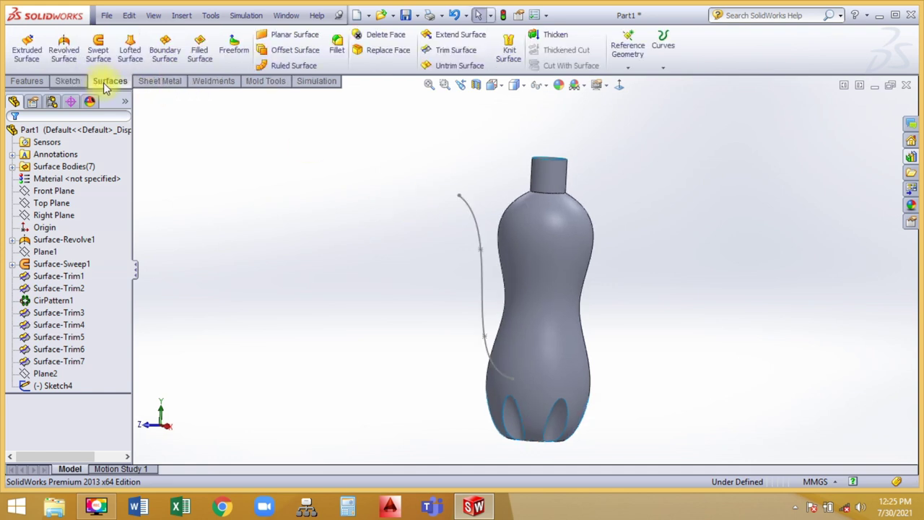
left_click(665, 69)
left_click(692, 99)
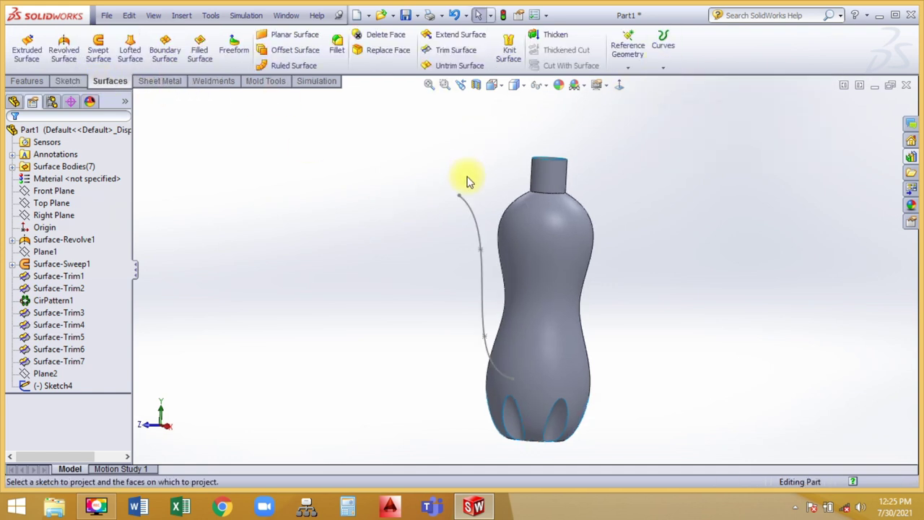
left_click(467, 207)
left_click(517, 223)
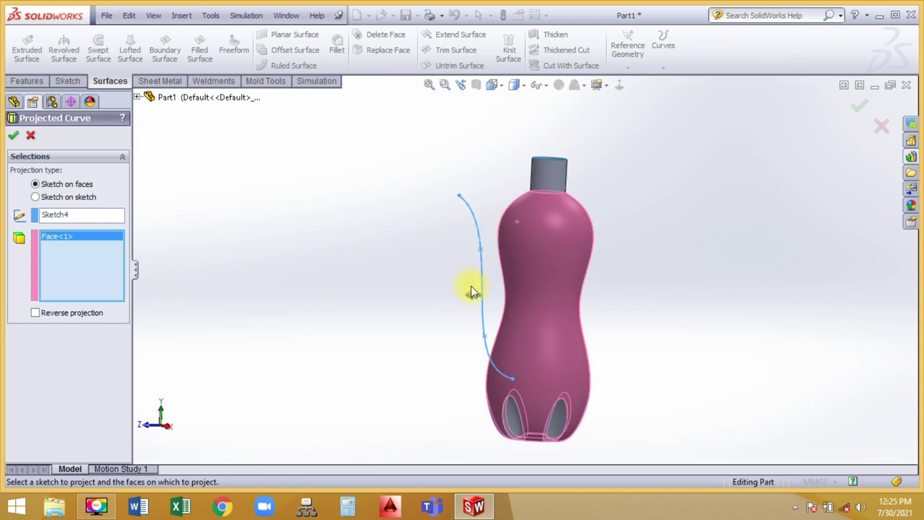
left_click(469, 299)
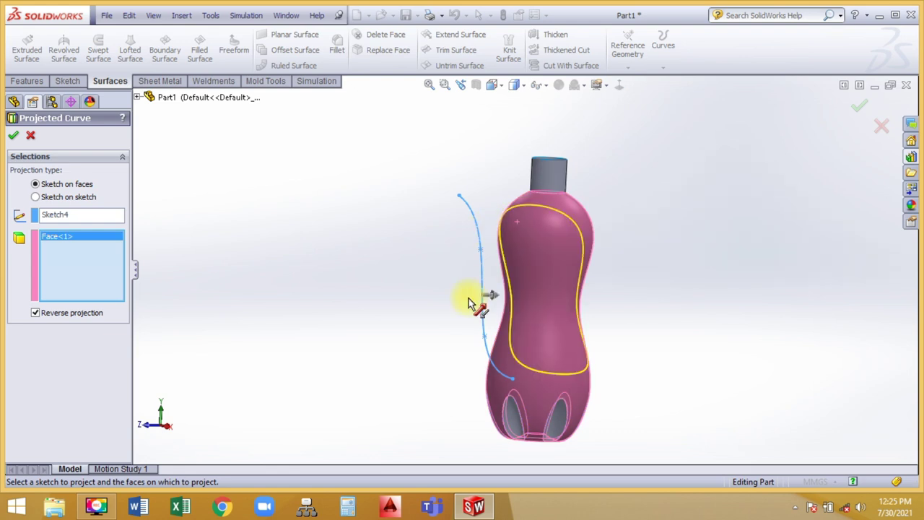
left_click(863, 109)
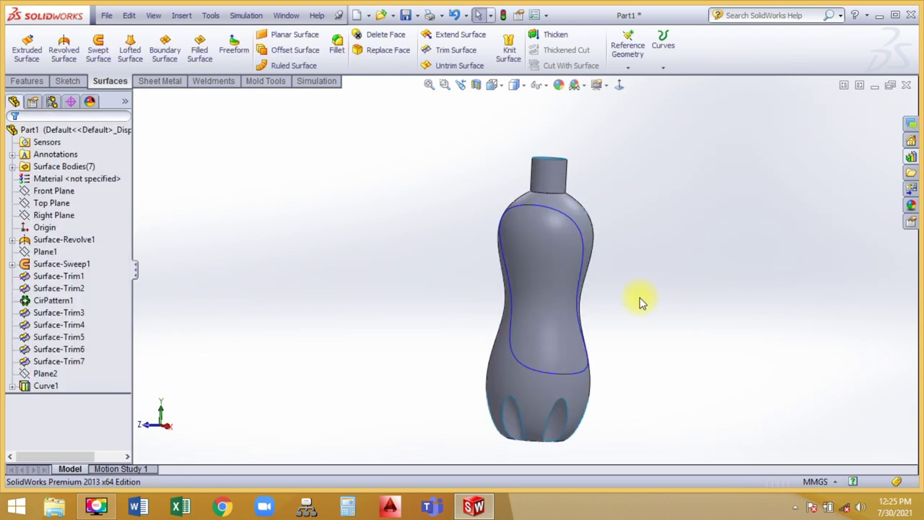
middle_click_drag(642, 302, 698, 283)
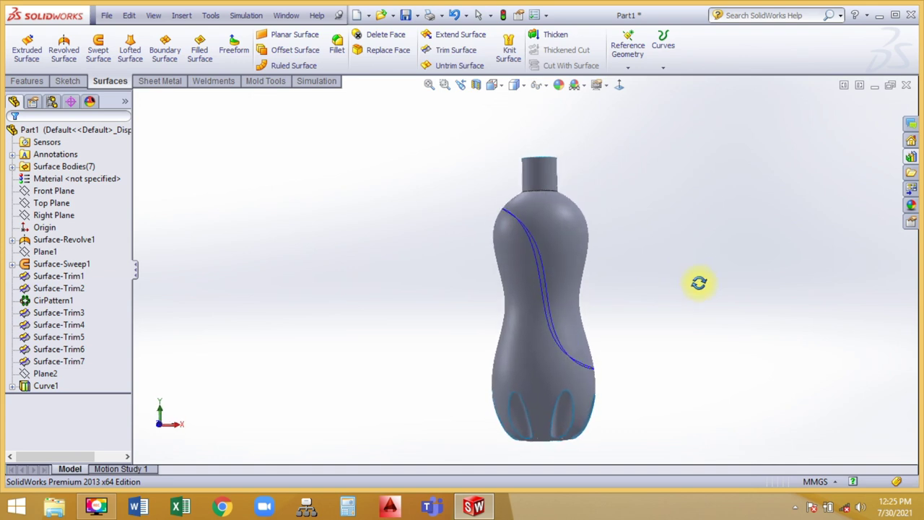
mouse_move(699, 283)
middle_mouse_down()
mouse_move(497, 303)
mouse_move(340, 363)
middle_mouse_up()
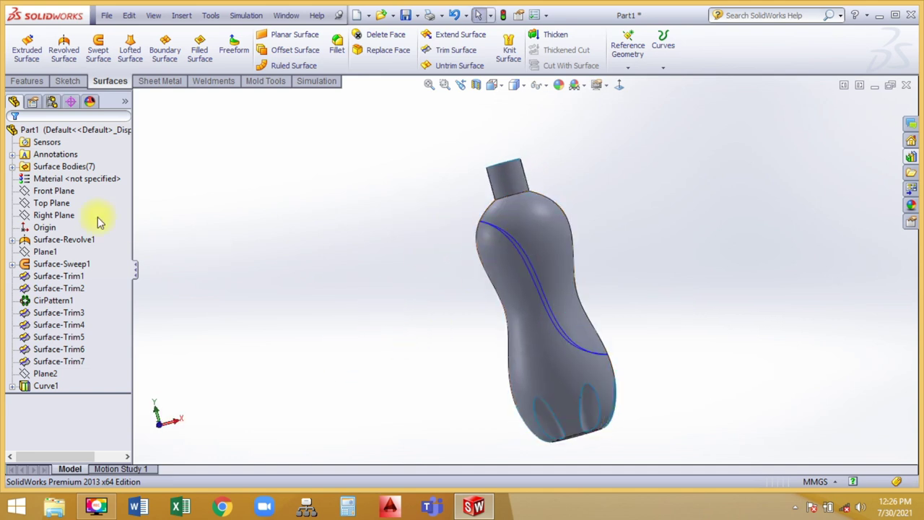
Step: Sketch a small circle on the Front Plane at the curve's upper end, then start a Swept Surface
left_click(57, 191)
left_click(90, 174)
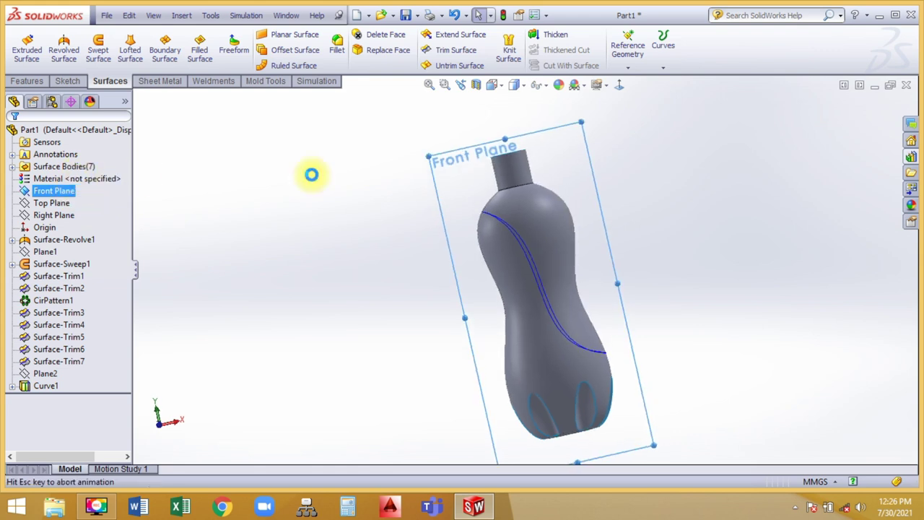
left_click(78, 83)
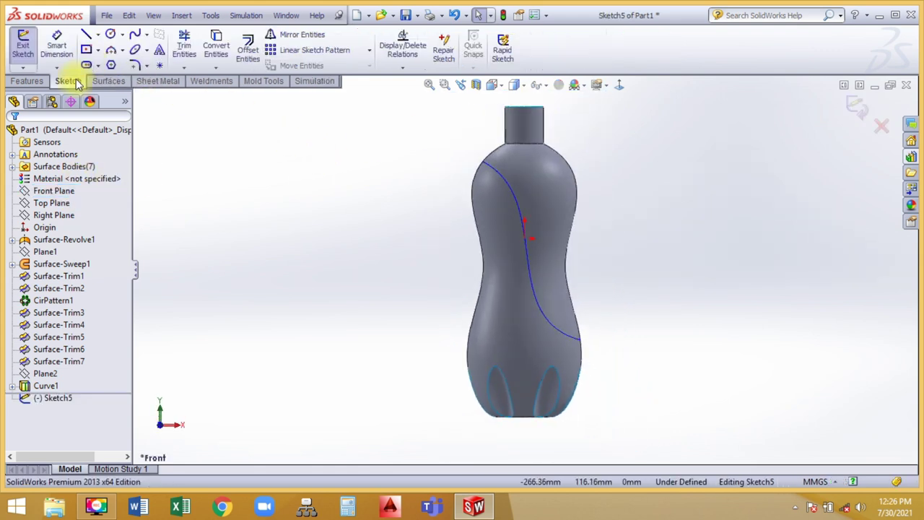
left_click(111, 34)
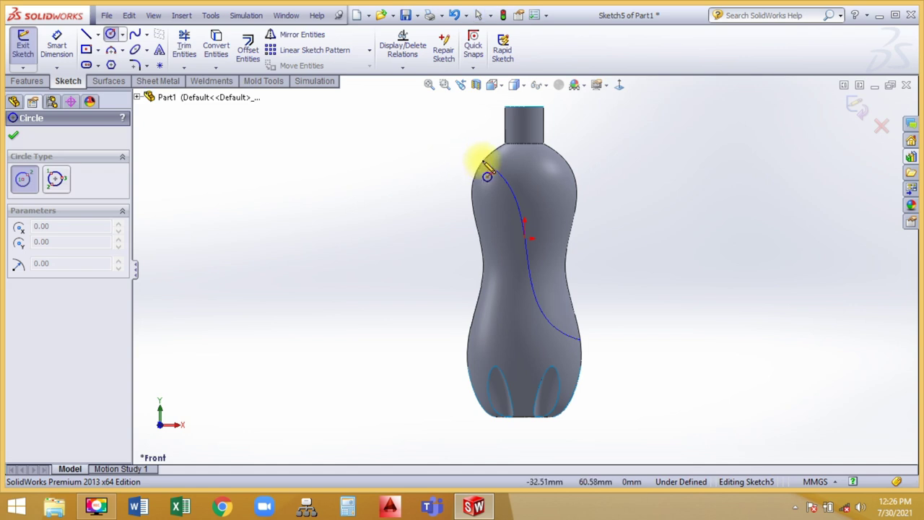
left_click(484, 164)
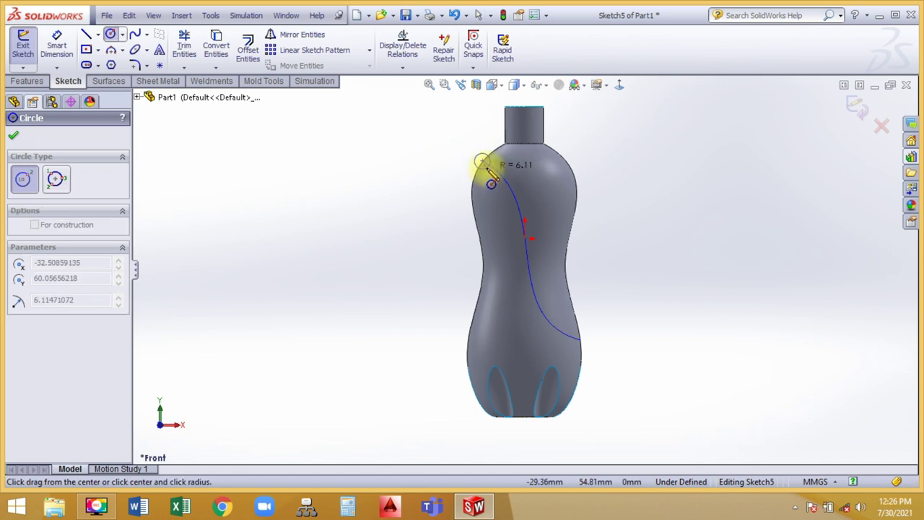
left_click(491, 183)
right_click(658, 142)
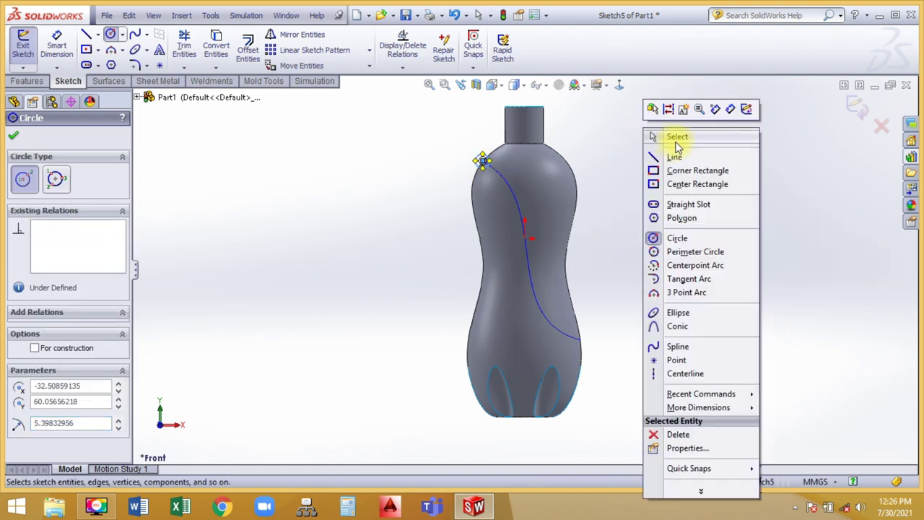
left_click(671, 137)
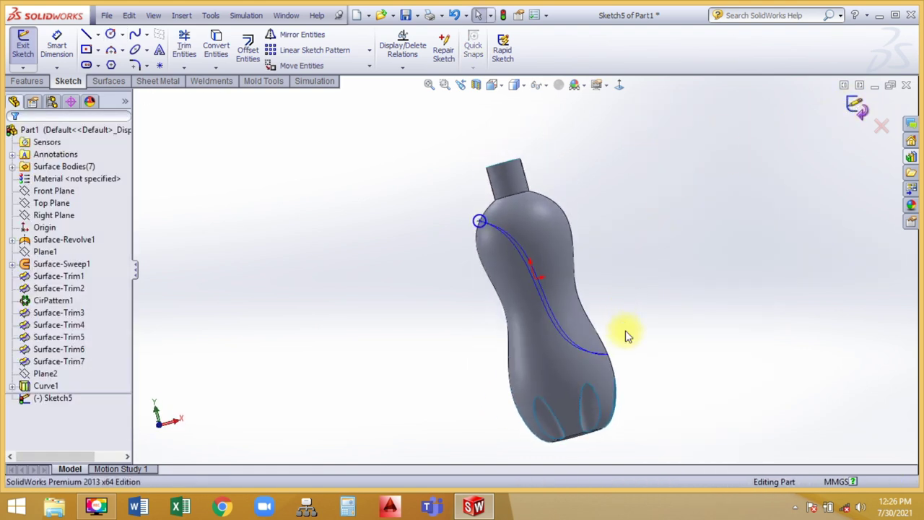
left_click(107, 82)
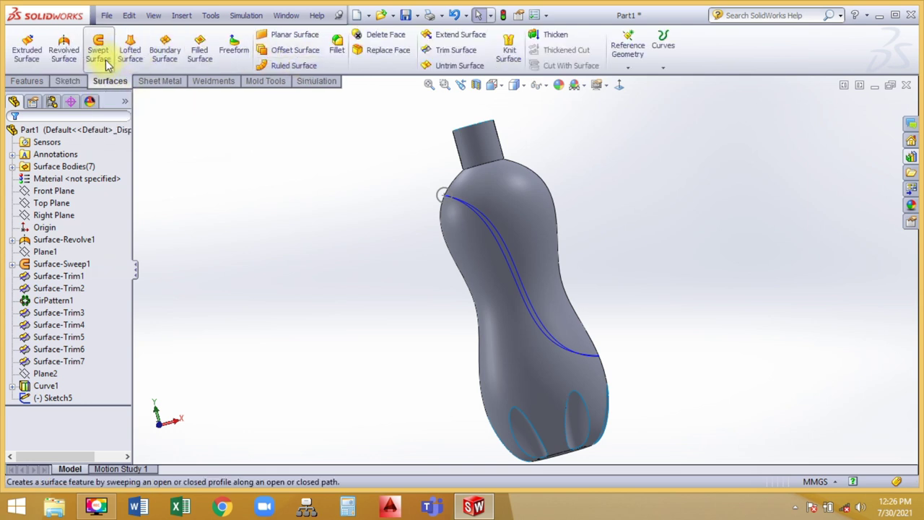
left_click(98, 50)
Step: Sweep the small circle along the wavy curve to create the tube surface
left_click(451, 200)
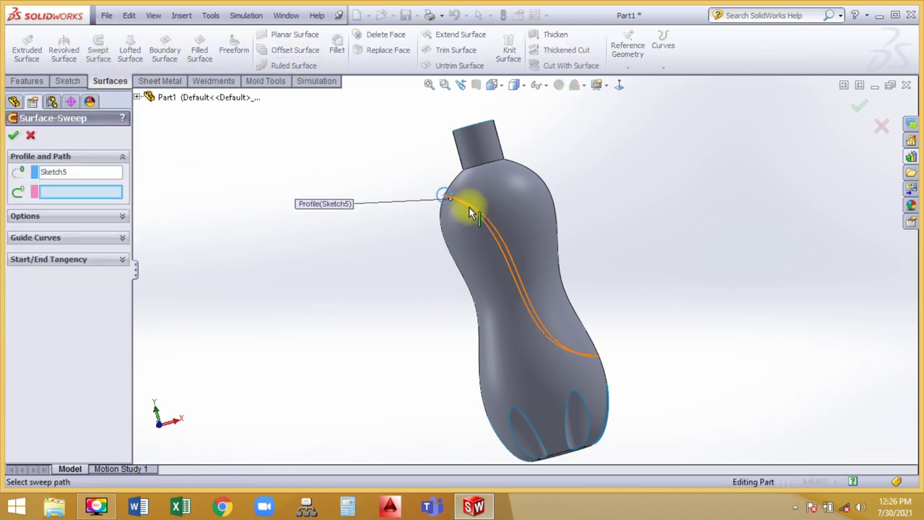
left_click(470, 208)
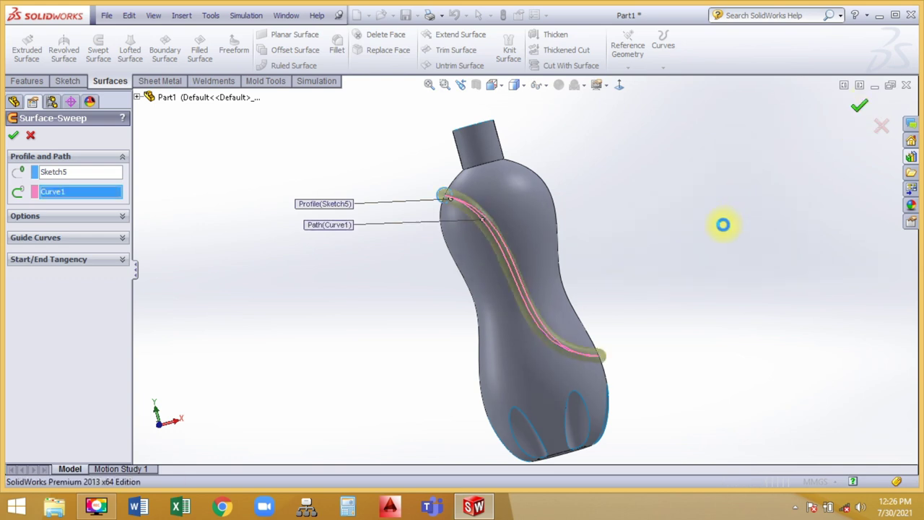
key("Return")
mouse_move(726, 227)
middle_mouse_down()
mouse_move(672, 229)
mouse_move(470, 282)
mouse_move(542, 236)
middle_mouse_up()
Step: Trim the tube with the bottle surface, removing its outer piece (Surface-Trim8)
left_click(455, 50)
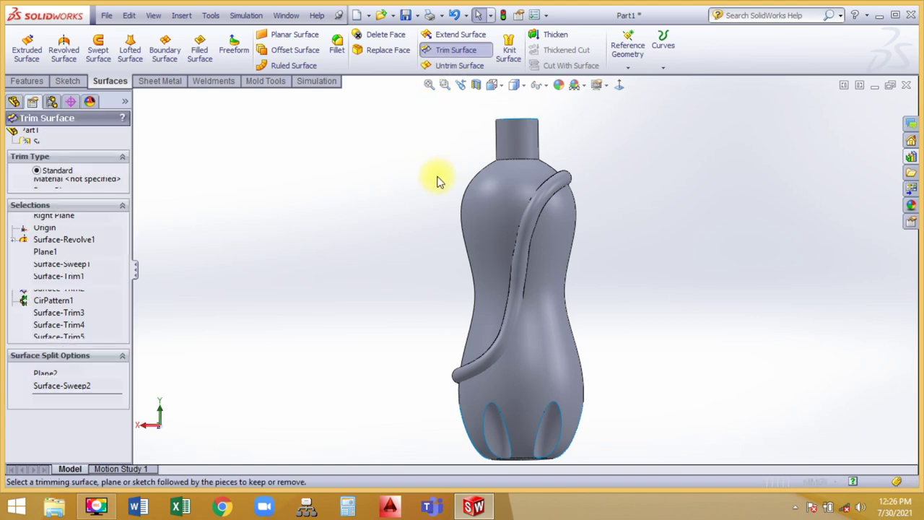
left_click(509, 194)
left_click(574, 180)
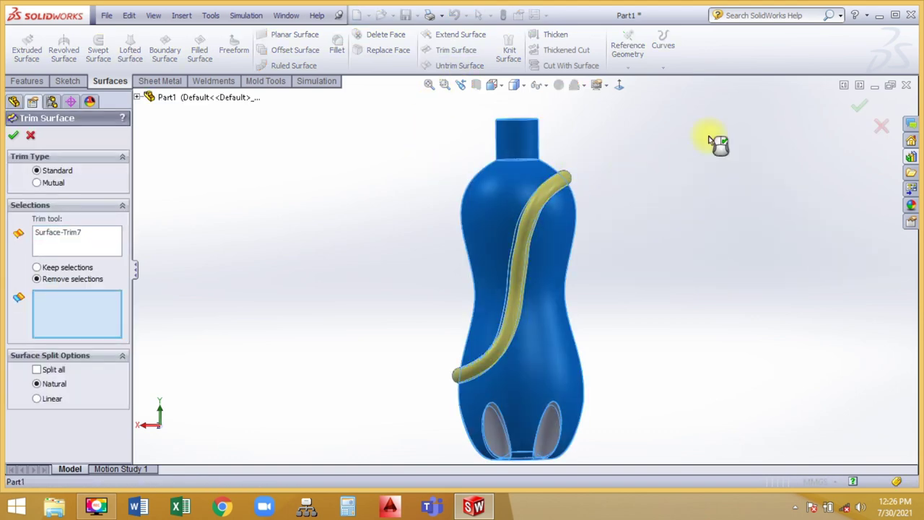
right_click(674, 211)
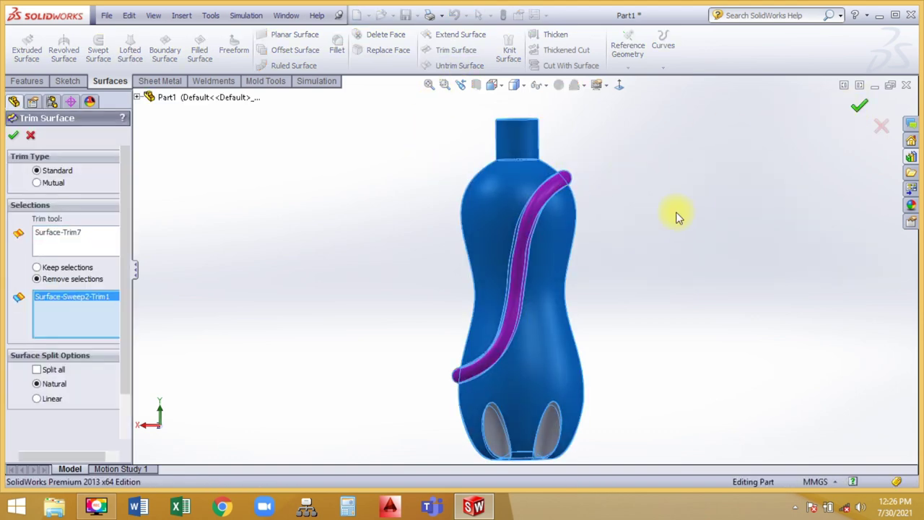
Step: Trim the bottle with Surface-Trim8, removing the strip inside the tube to cut the groove
left_click(448, 52)
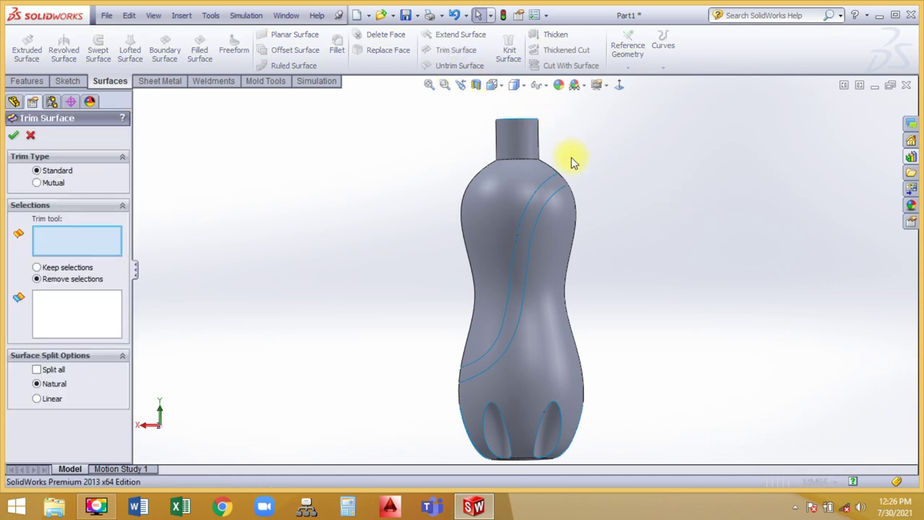
right_click(563, 179)
left_click(605, 186)
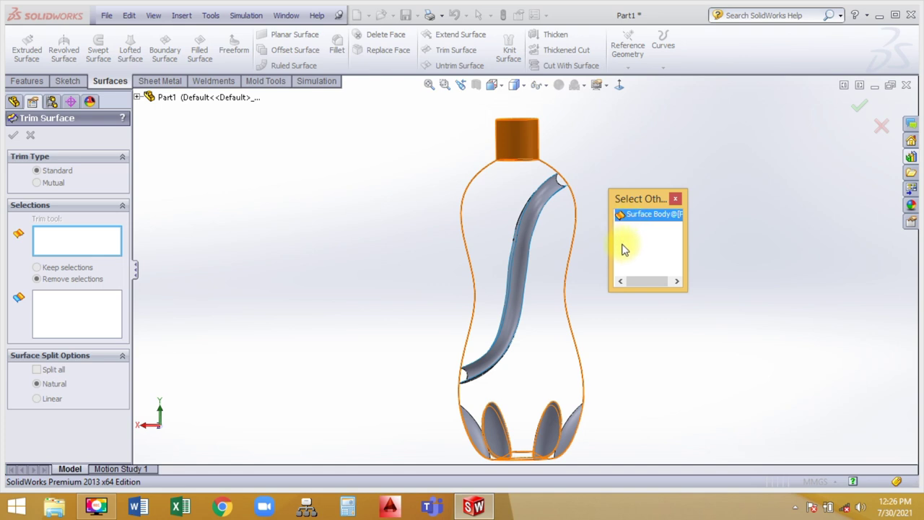
left_click(547, 190)
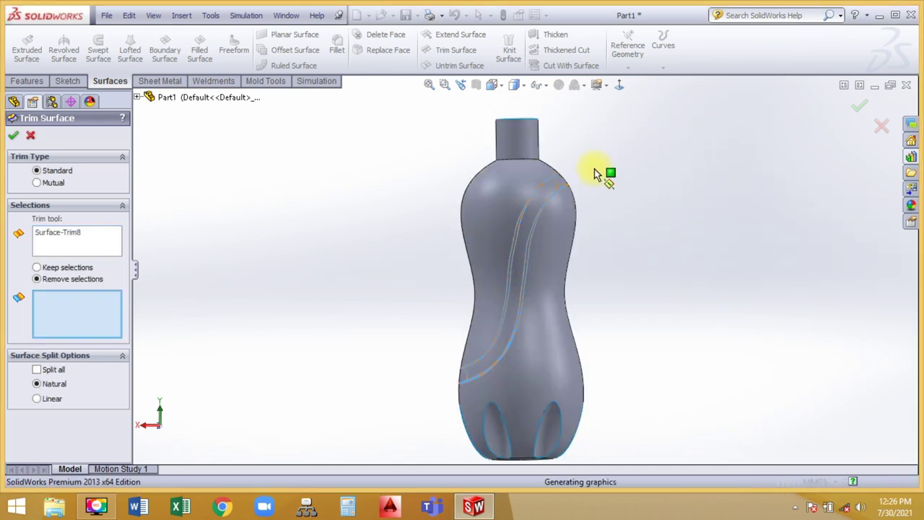
left_click(562, 186)
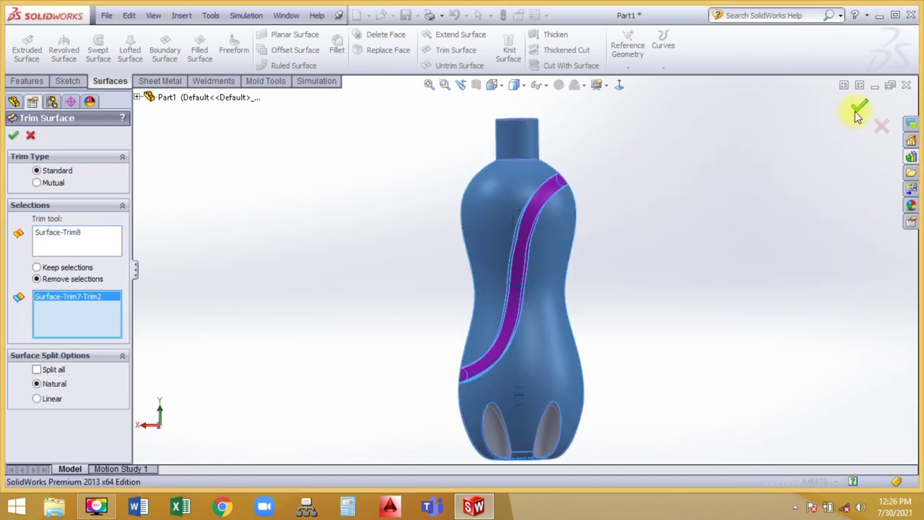
key("Return")
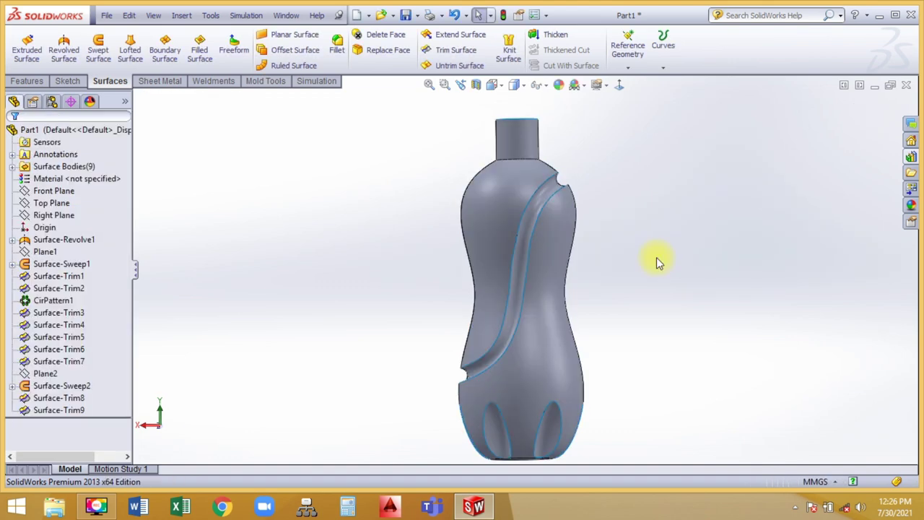
mouse_move(657, 257)
middle_mouse_down()
mouse_move(264, 326)
mouse_move(550, 310)
mouse_move(327, 273)
middle_mouse_up()
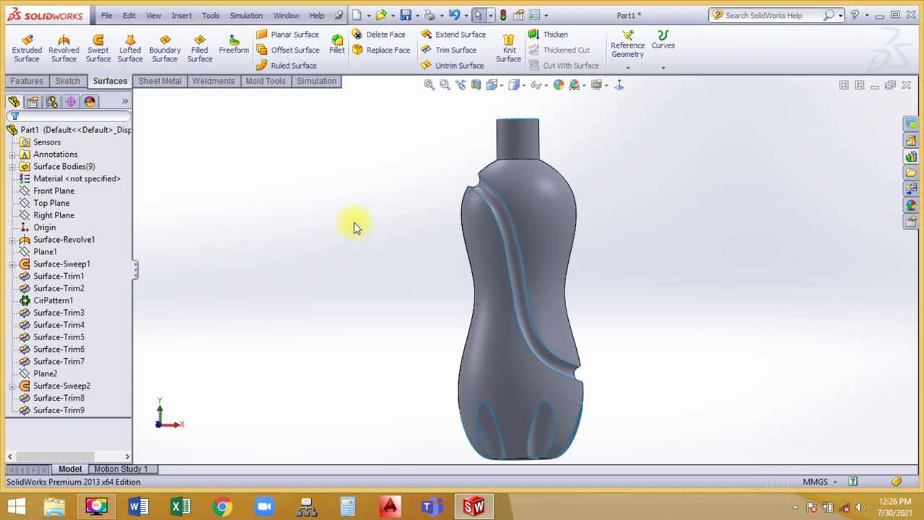
left_click(509, 49)
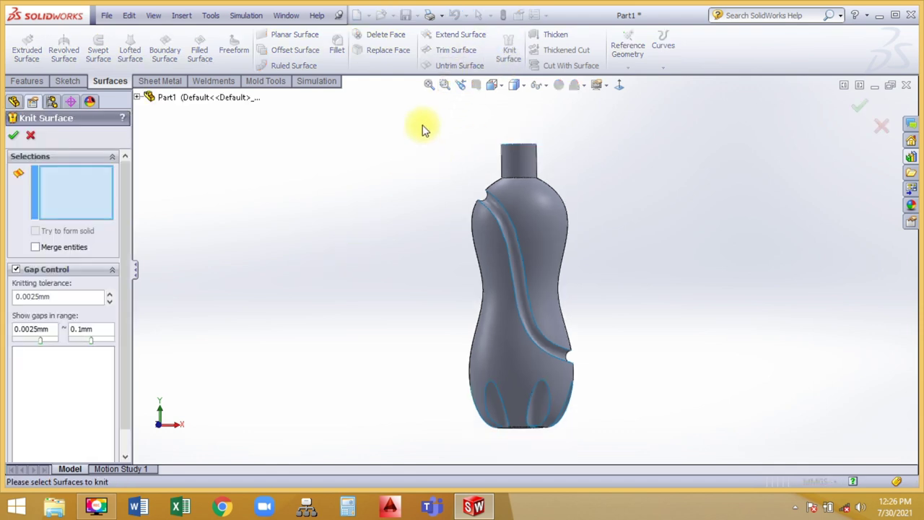
Step: Knit the bottle surfaces into Surface-Knit1 and select the four base recess faces to fillet
left_click_drag(599, 435, 619, 441)
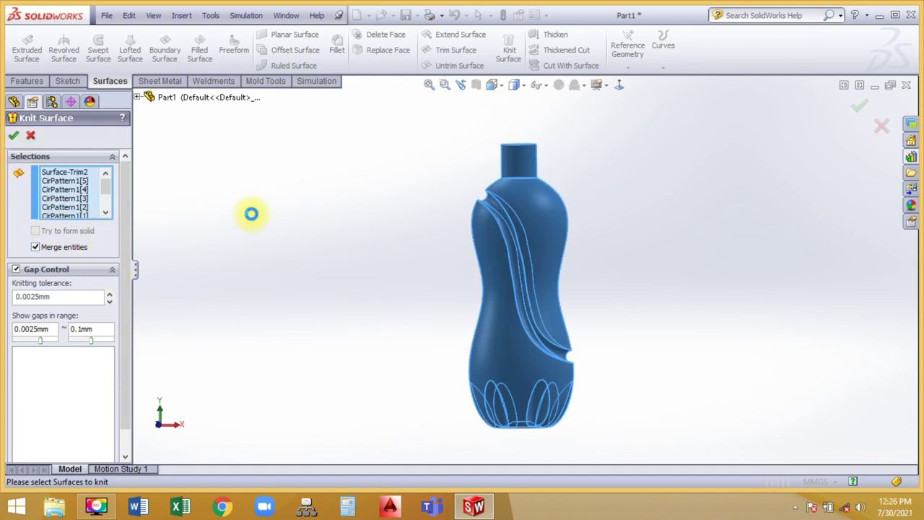
key("Return")
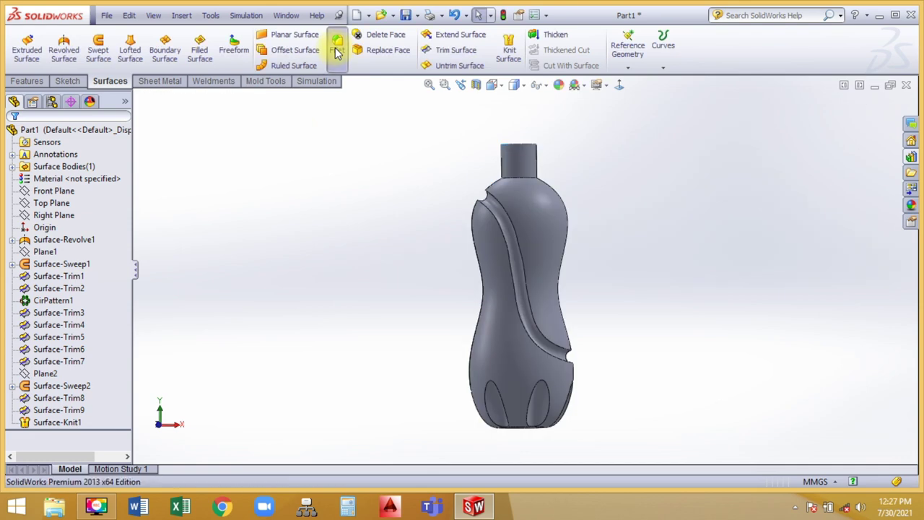
left_click(337, 53)
middle_click_drag(448, 367, 506, 350)
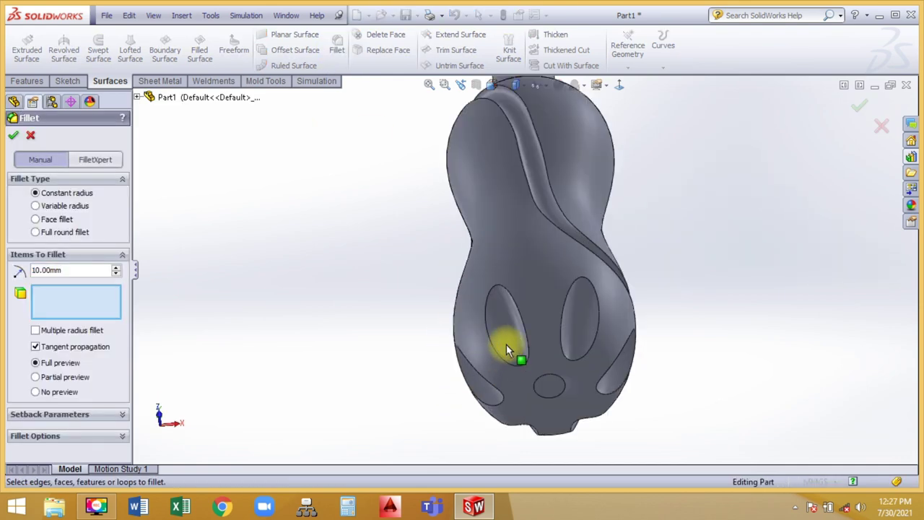
left_click(506, 344)
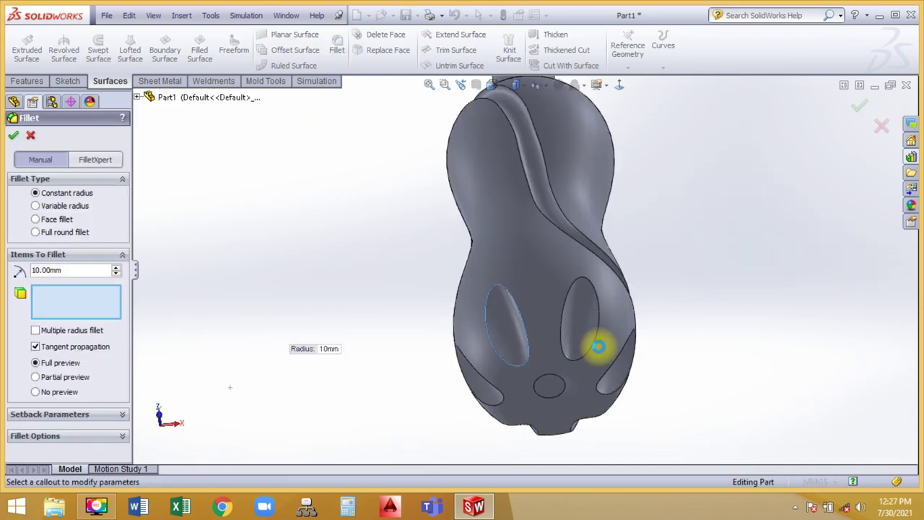
left_click(613, 384)
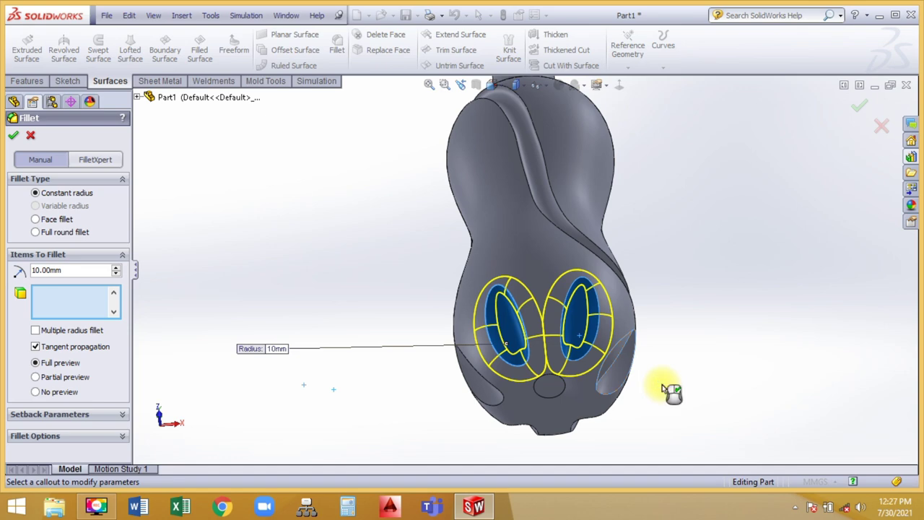
left_click(661, 384)
middle_click_drag(662, 361, 661, 330)
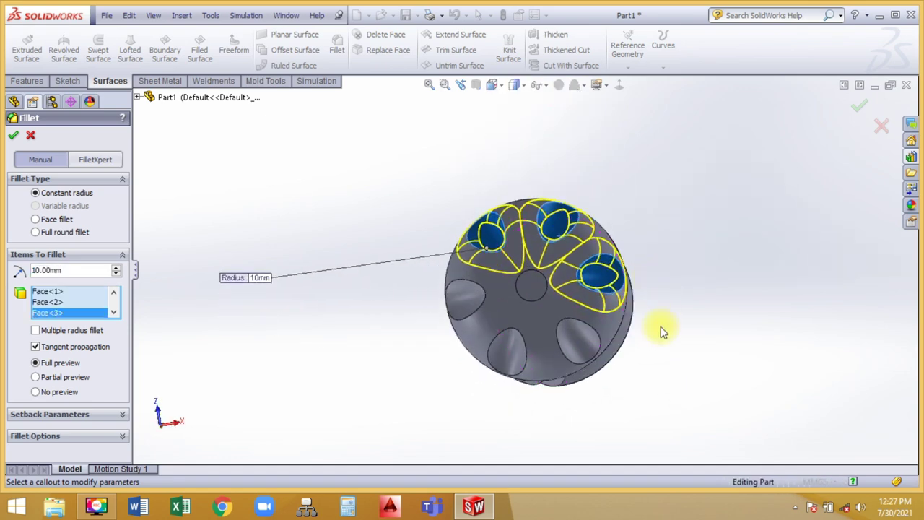
left_click(574, 347)
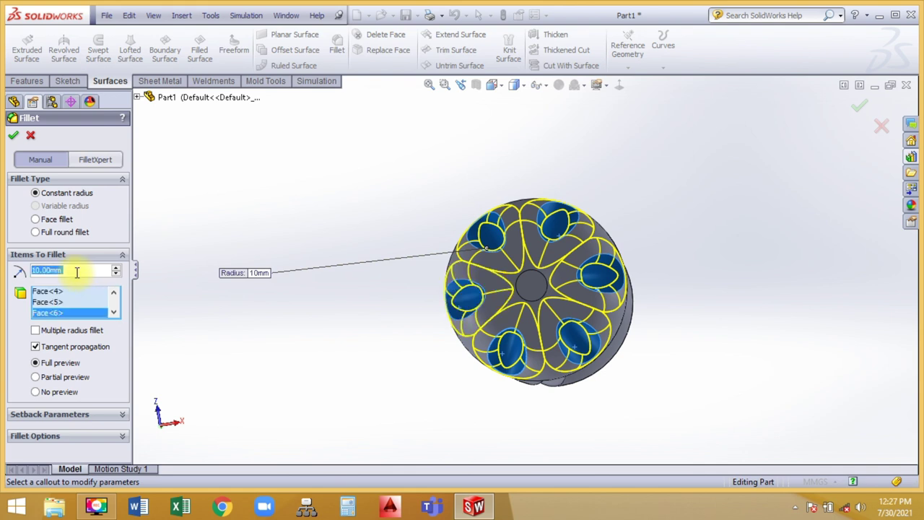
Step: Set the fillet radius to 5 mm and add both edges of the S-groove
type("5")
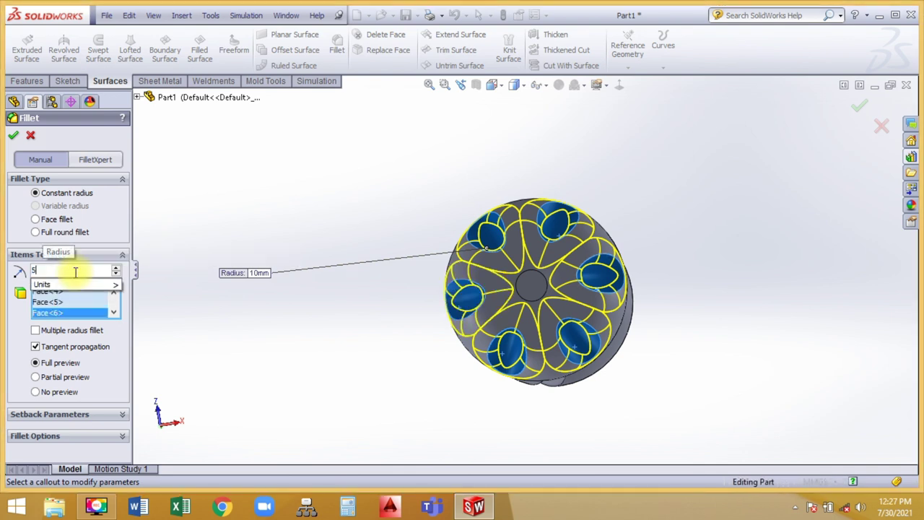
key("Return")
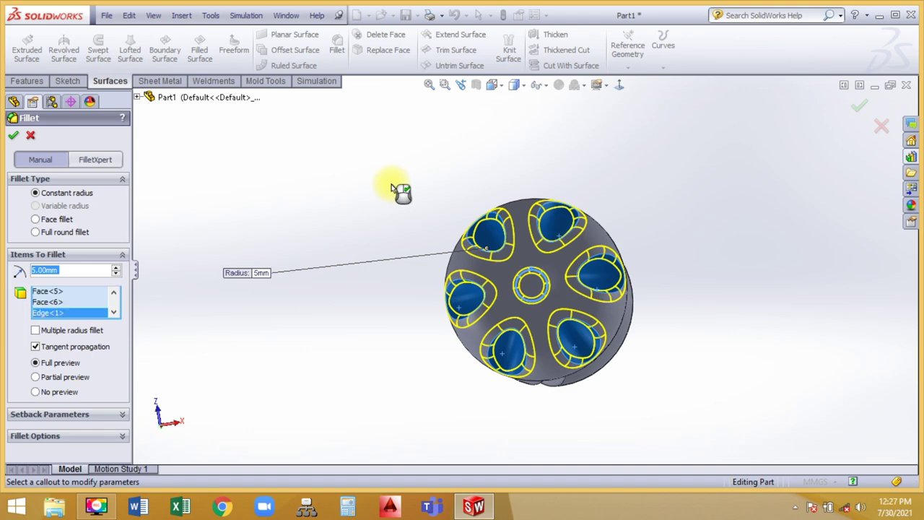
middle_click_drag(398, 192, 378, 282)
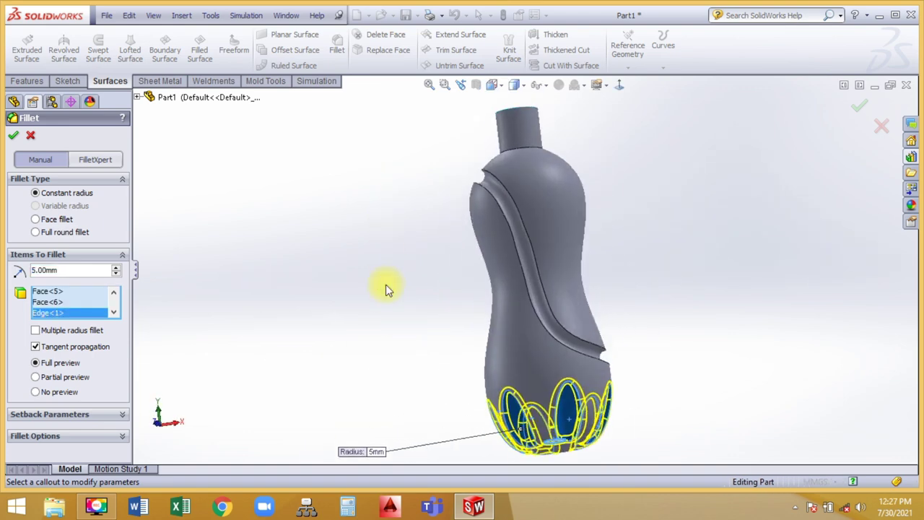
left_click(456, 179)
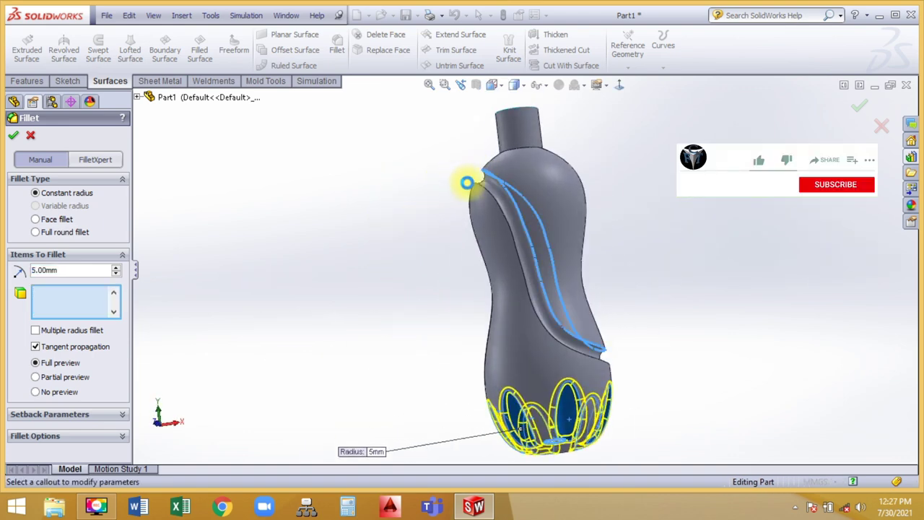
left_click(475, 185)
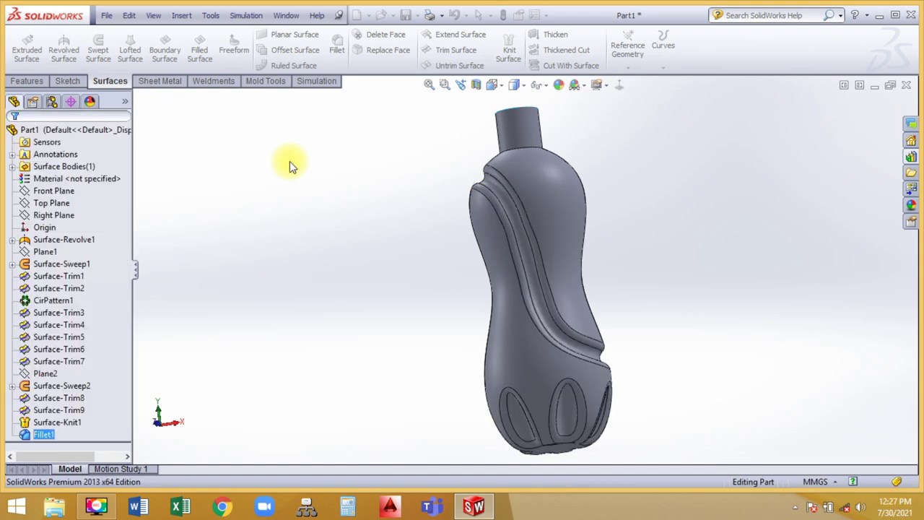
Step: Turn the bottle to the front, adjust shading, and start a reference plane from the Top Plane
mouse_move(799, 273)
middle_mouse_down()
mouse_move(479, 274)
mouse_move(537, 274)
middle_mouse_up()
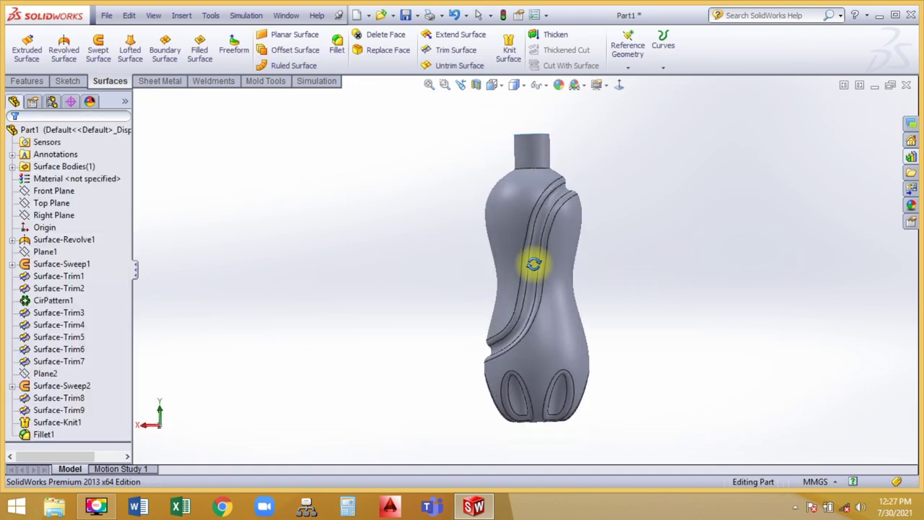
left_click(516, 85)
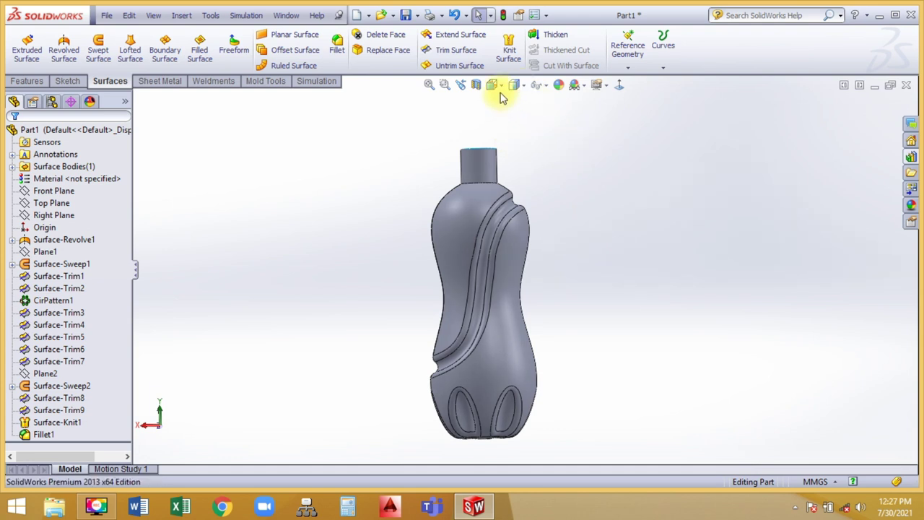
scroll(509, 165, "down", 3)
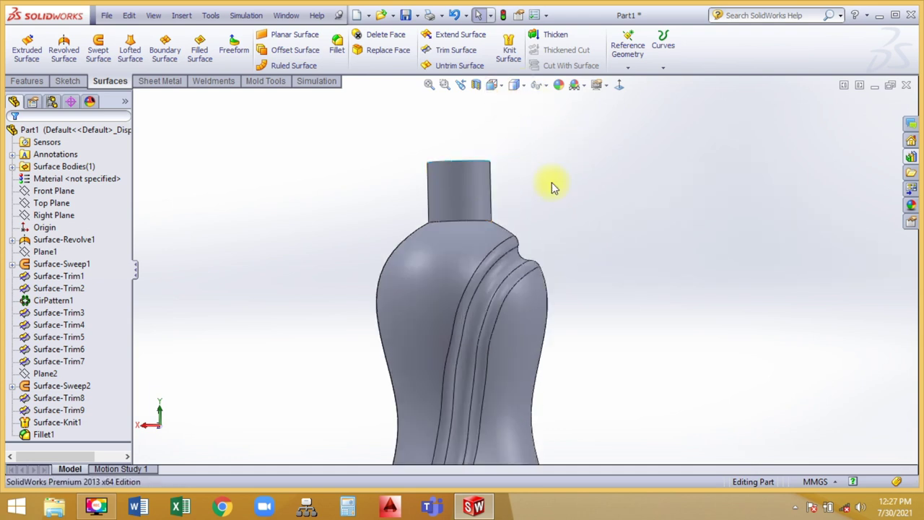
mouse_move(552, 188)
middle_mouse_down()
mouse_move(555, 228)
mouse_move(446, 219)
middle_mouse_up()
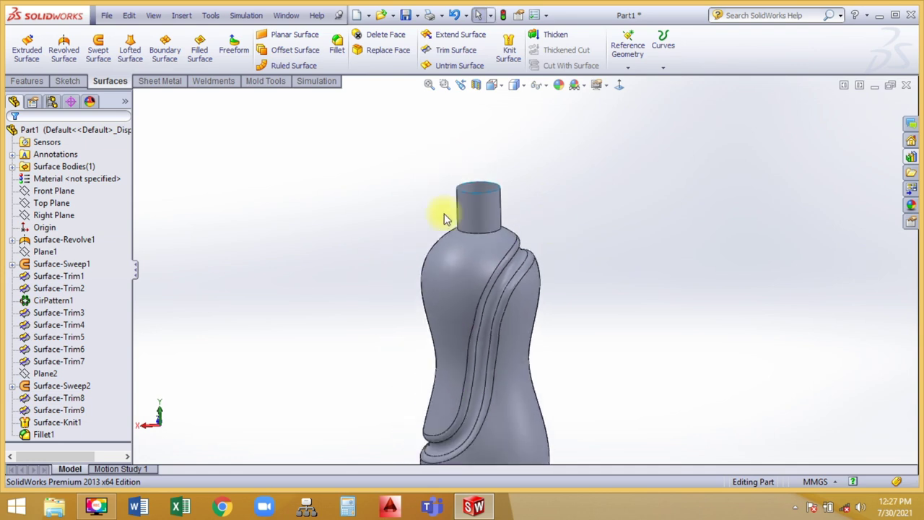
left_click(51, 202)
left_click(628, 51)
left_click(642, 80)
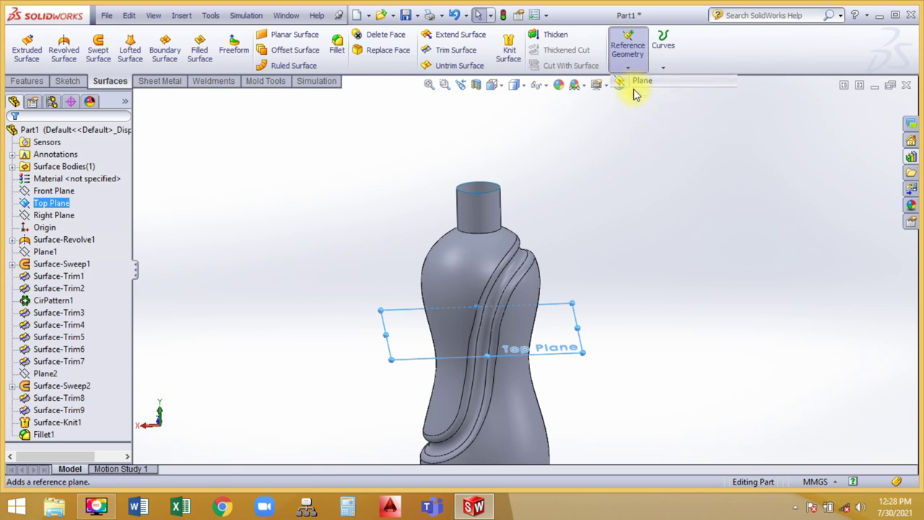
middle_click_drag(604, 243, 605, 205)
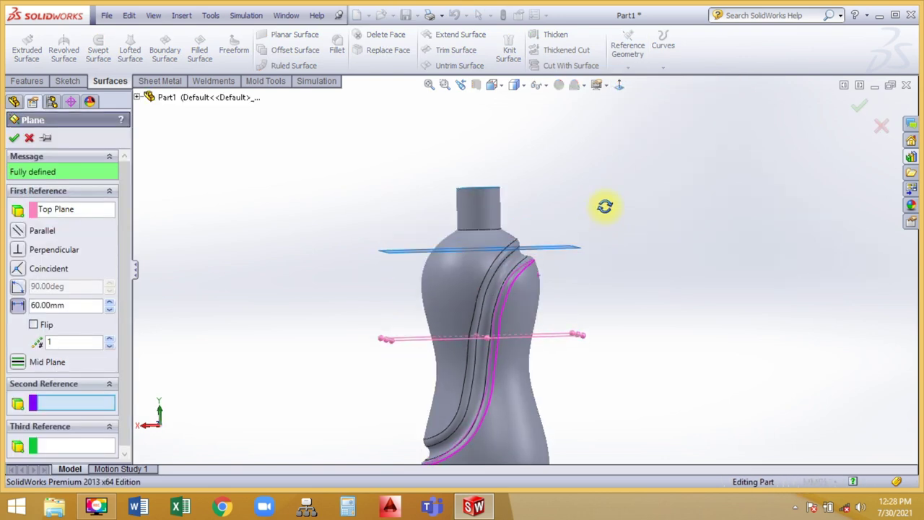
Step: Set the plane offset to 95 mm and accept it as Plane3
left_click(109, 301)
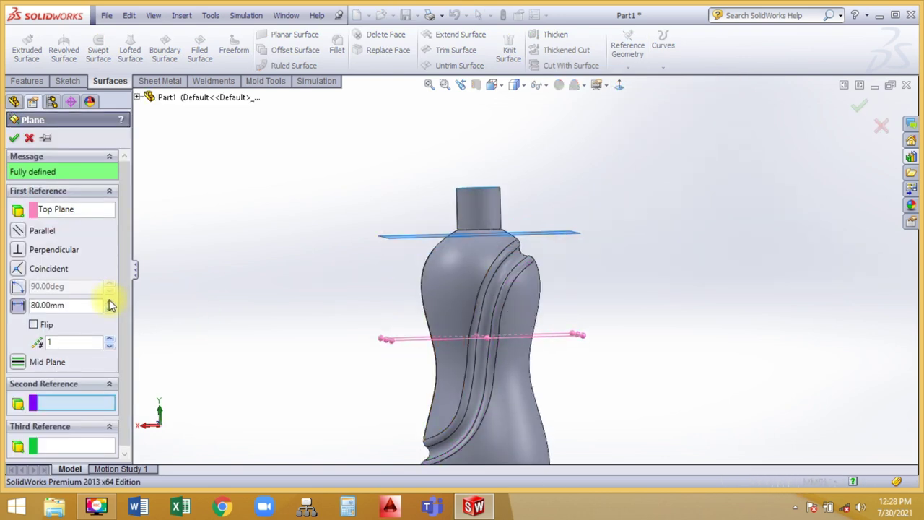
left_click(109, 302)
left_click(109, 302)
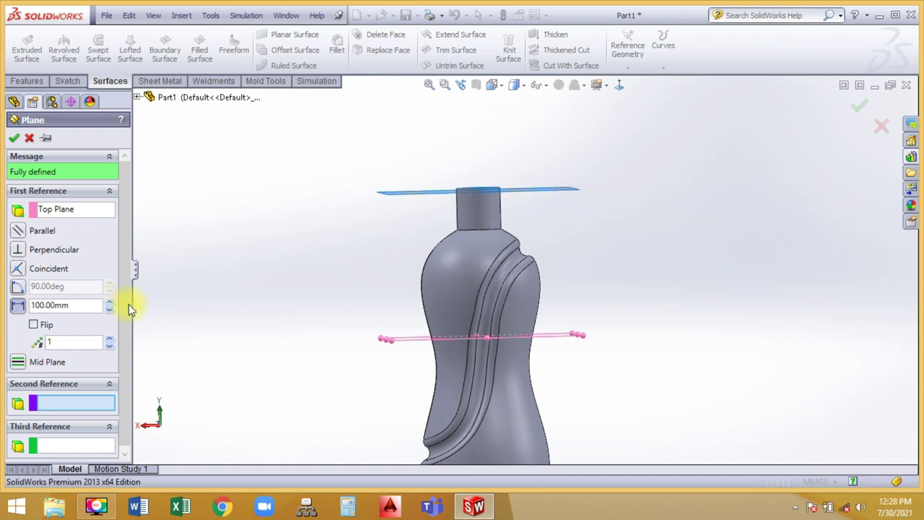
scroll(528, 230, "down", 3)
middle_click_drag(528, 230, 522, 221)
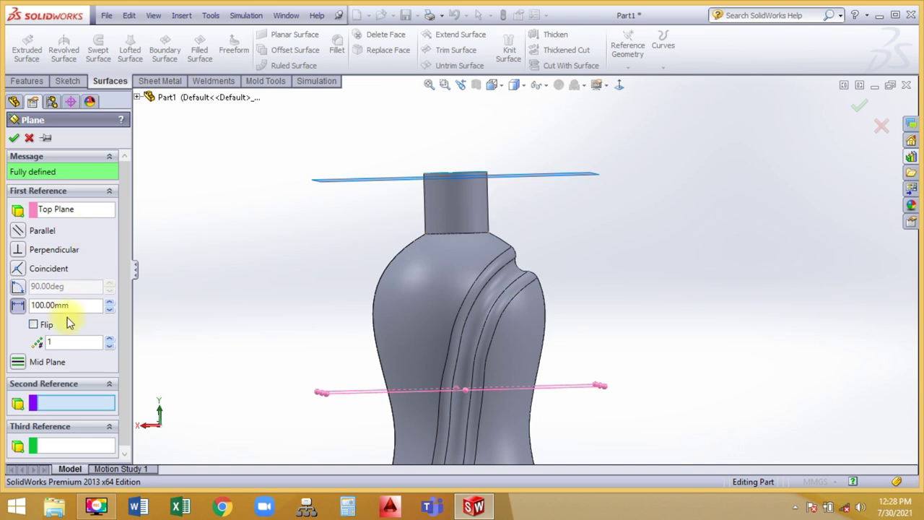
left_click_drag(81, 304, 13, 307)
type("95")
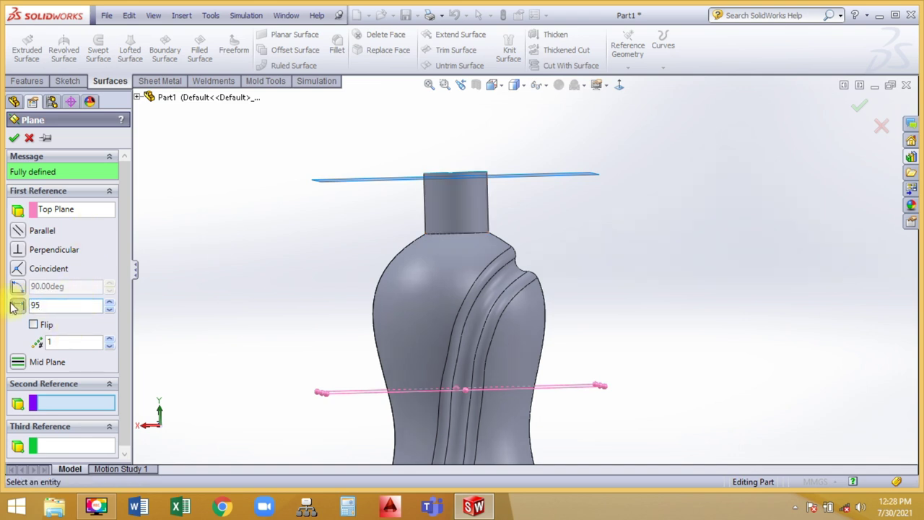
key("Return")
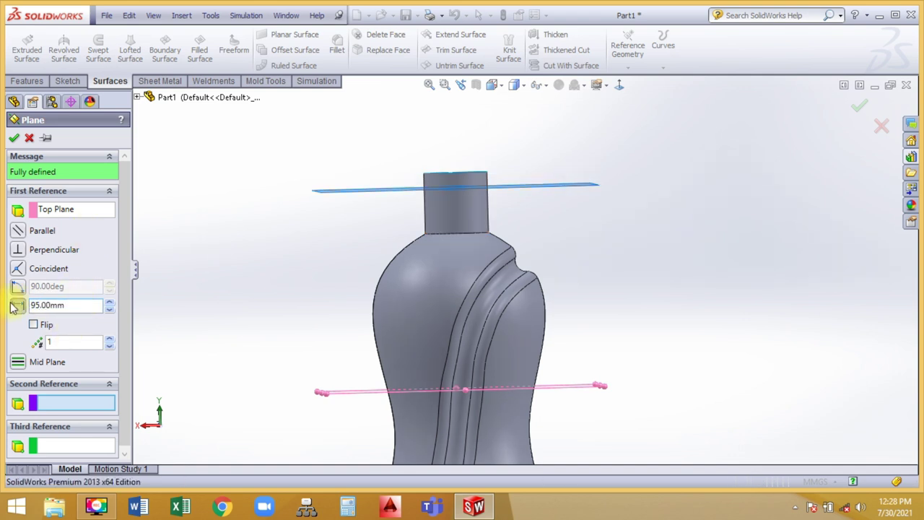
left_click(15, 143)
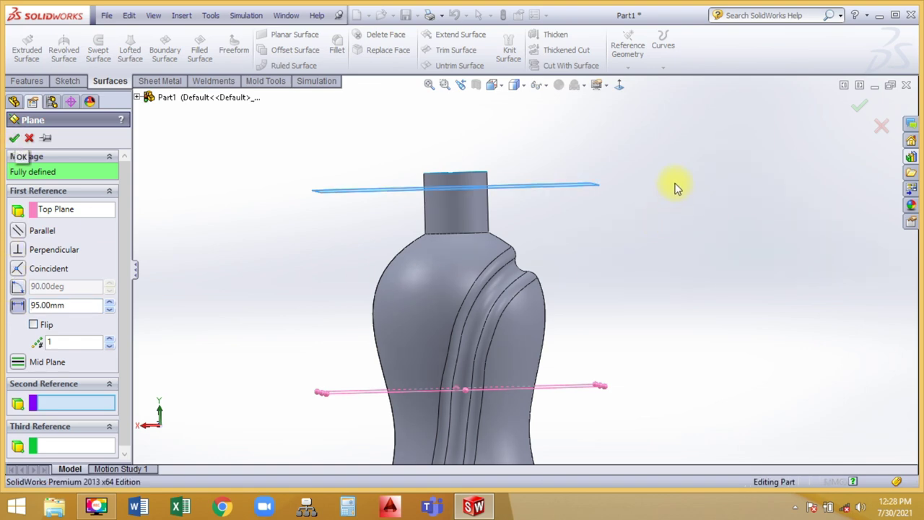
right_click(568, 144)
Step: Sketch on Plane3 and convert the neck's top edge into a 29.84 mm circle
left_click(591, 120)
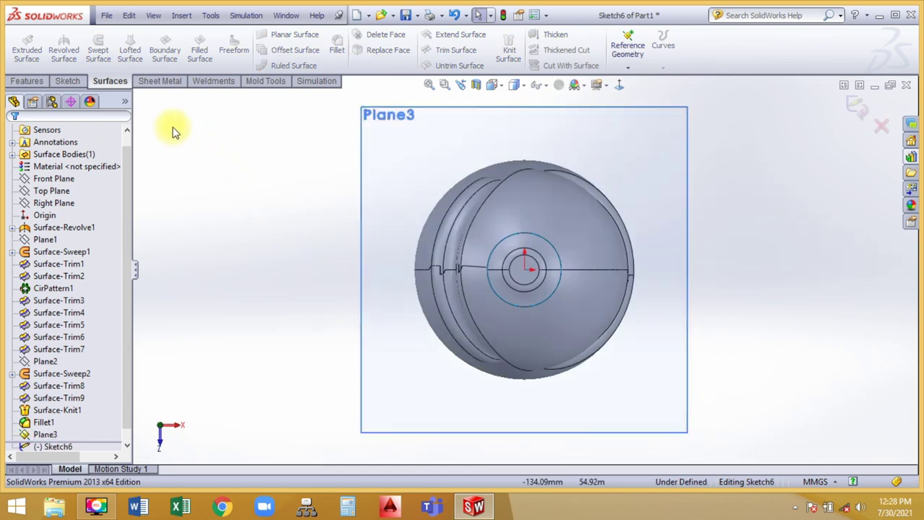
left_click(67, 81)
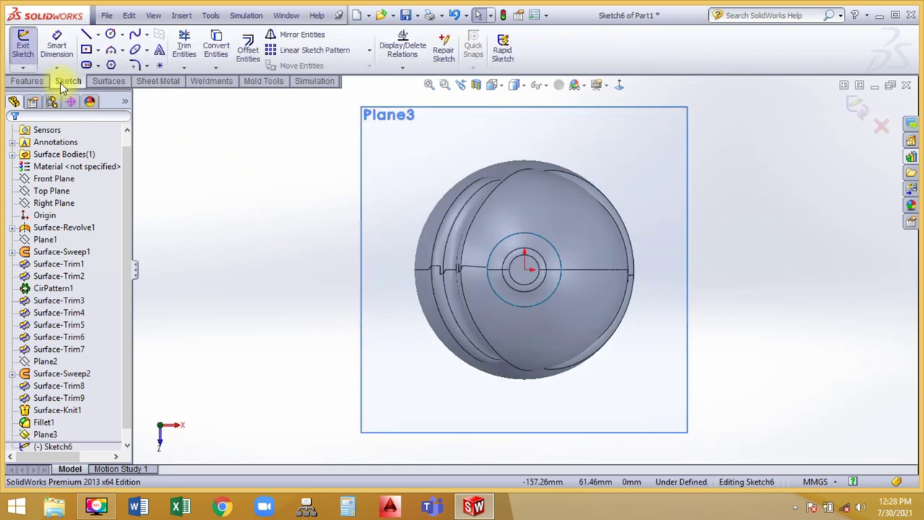
left_click(216, 47)
mouse_move(361, 252)
middle_mouse_down()
mouse_move(347, 195)
mouse_move(433, 130)
middle_mouse_up()
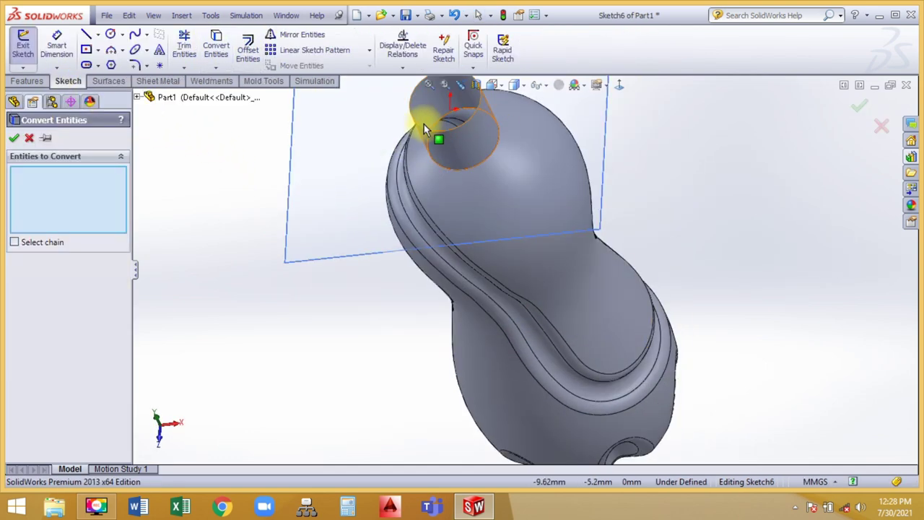
left_click(421, 130)
left_click(859, 108)
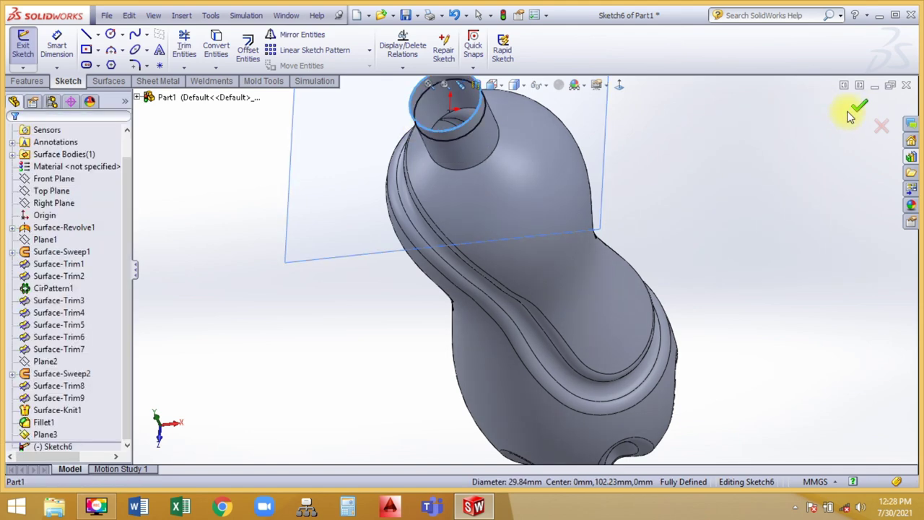
Step: Return to the front view and hide Plane3
key("ctrl+2")
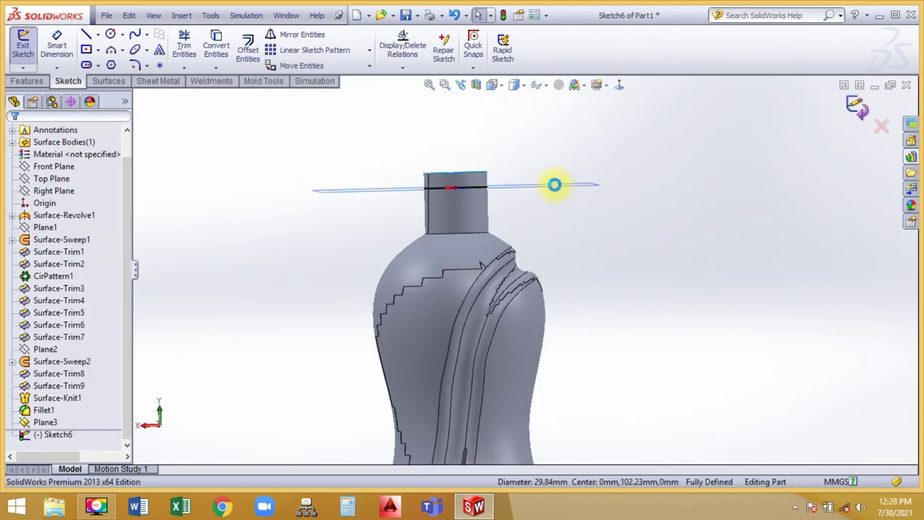
left_click(576, 186)
left_click(619, 144)
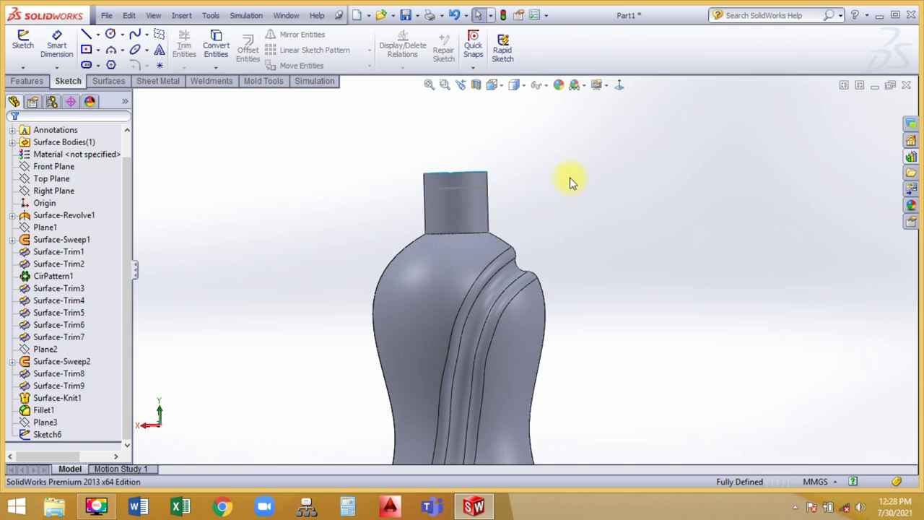
middle_click_drag(570, 182, 578, 211)
left_click(95, 85)
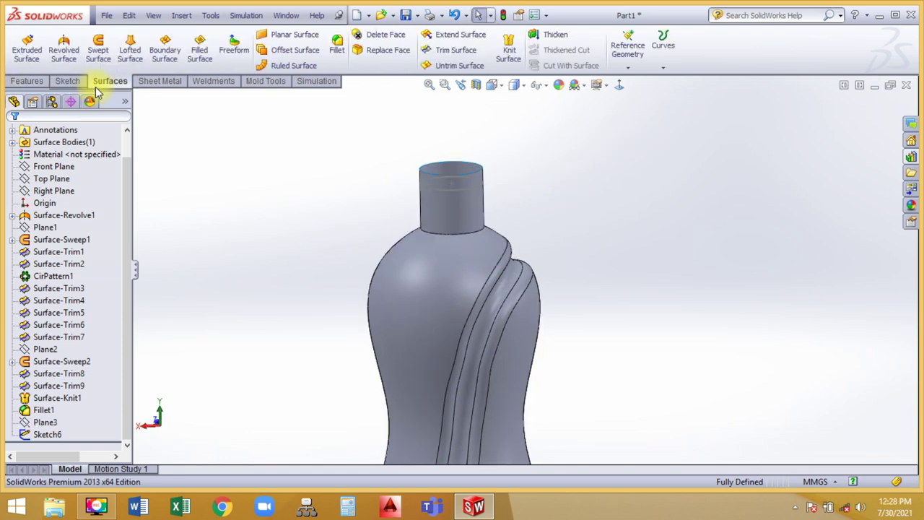
Step: Create a helix from the neck's rim circle running downward, 9 mm pitch, 2 revolutions
left_click(667, 58)
left_click(679, 157)
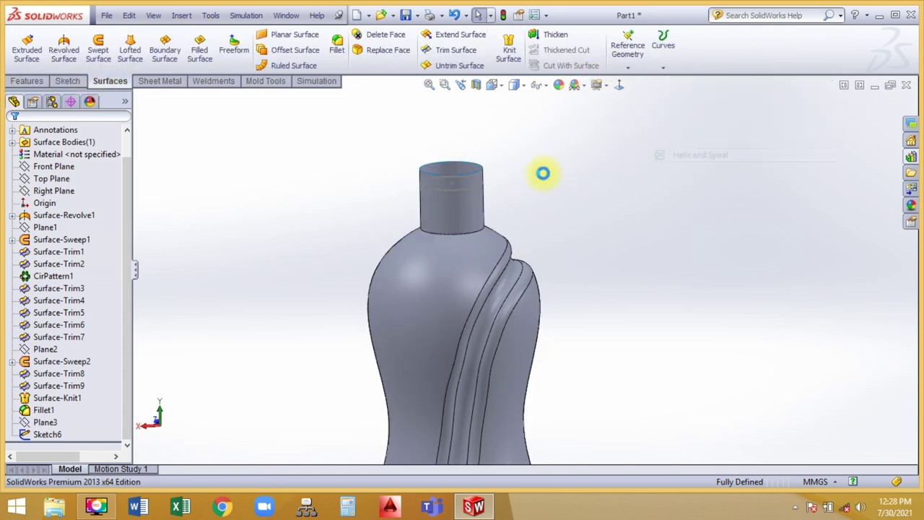
left_click(483, 194)
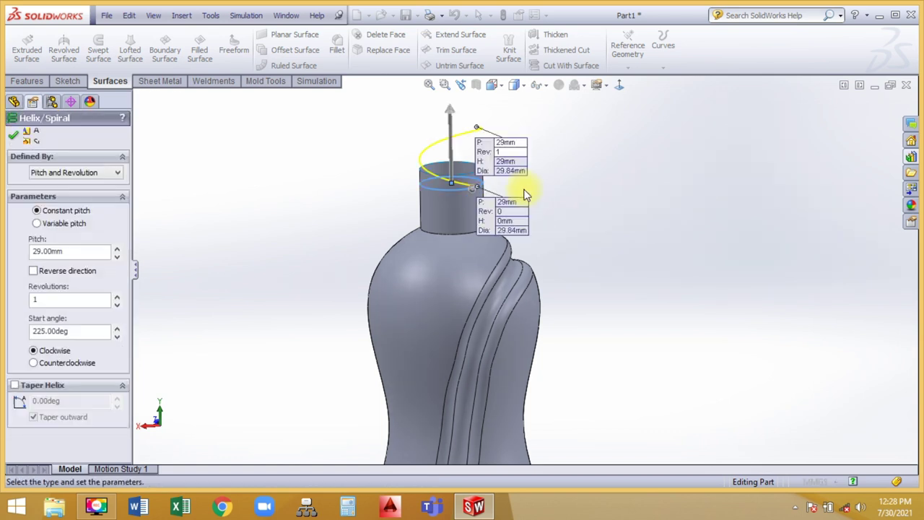
left_click(33, 270)
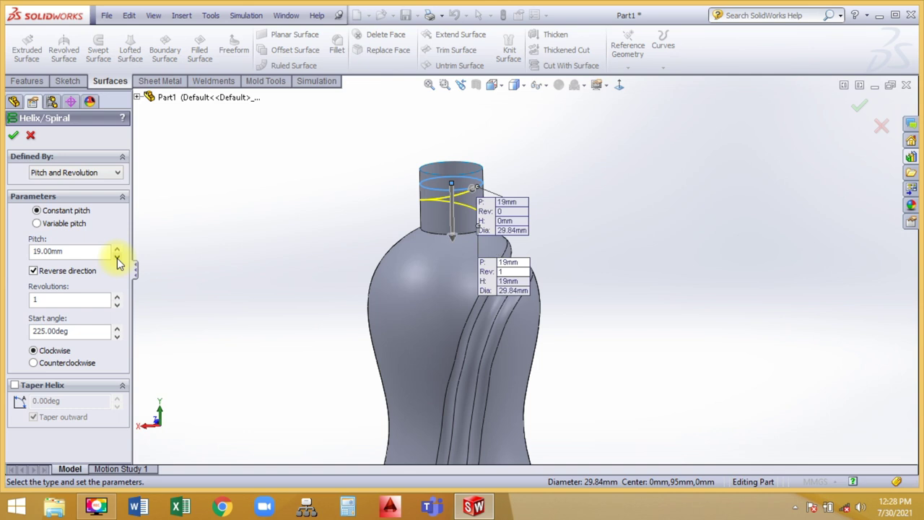
left_click(116, 256)
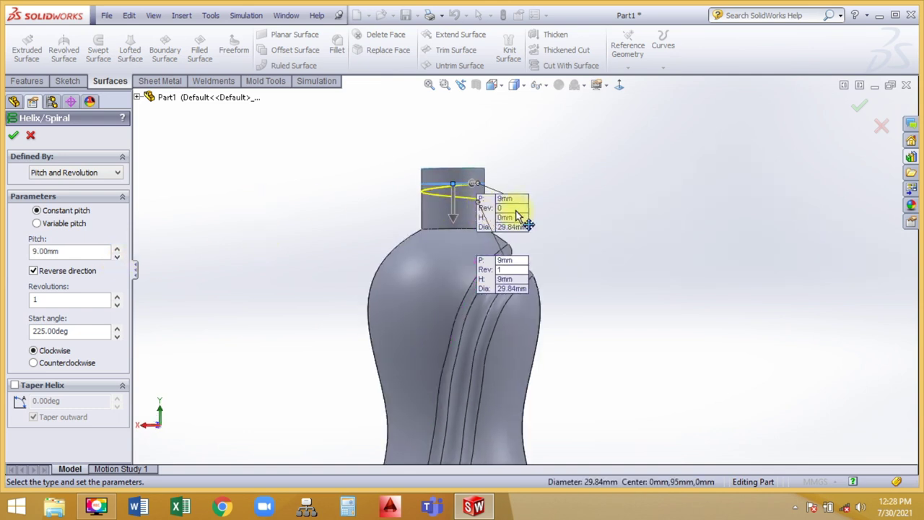
left_click_drag(518, 216, 669, 221)
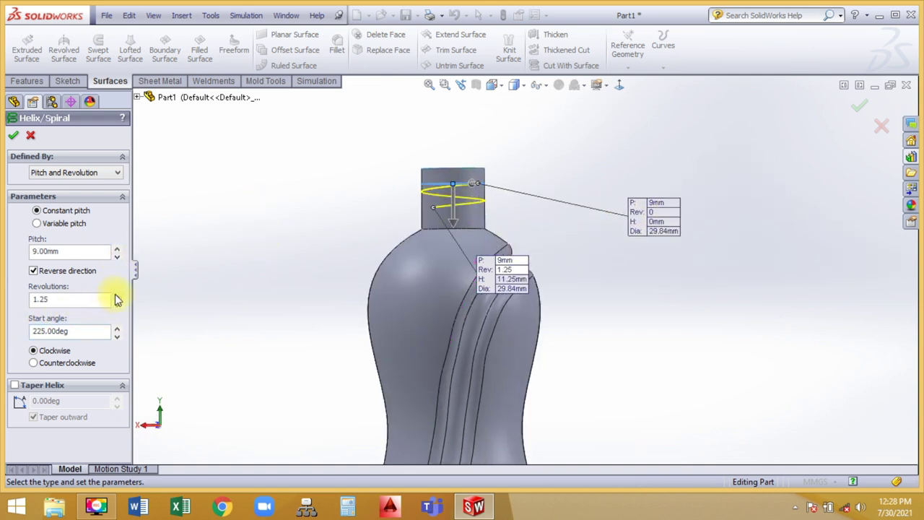
left_click(116, 296)
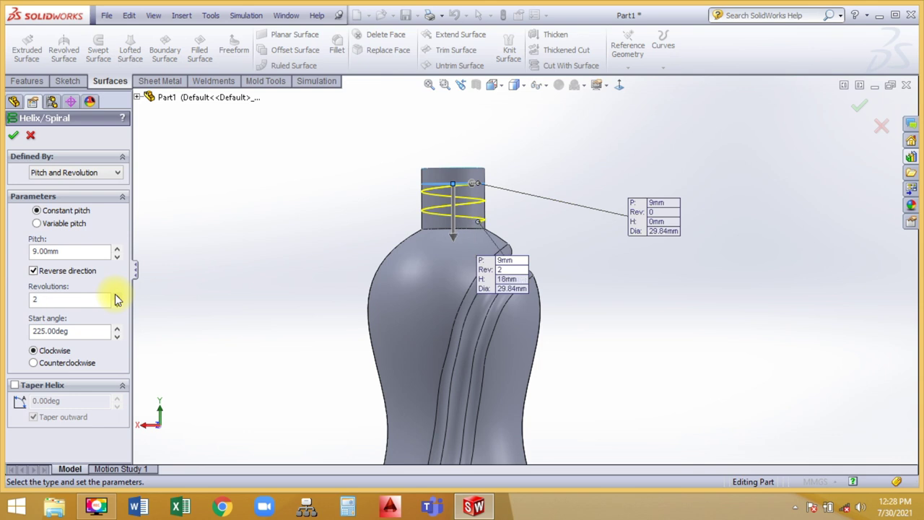
left_click(14, 137)
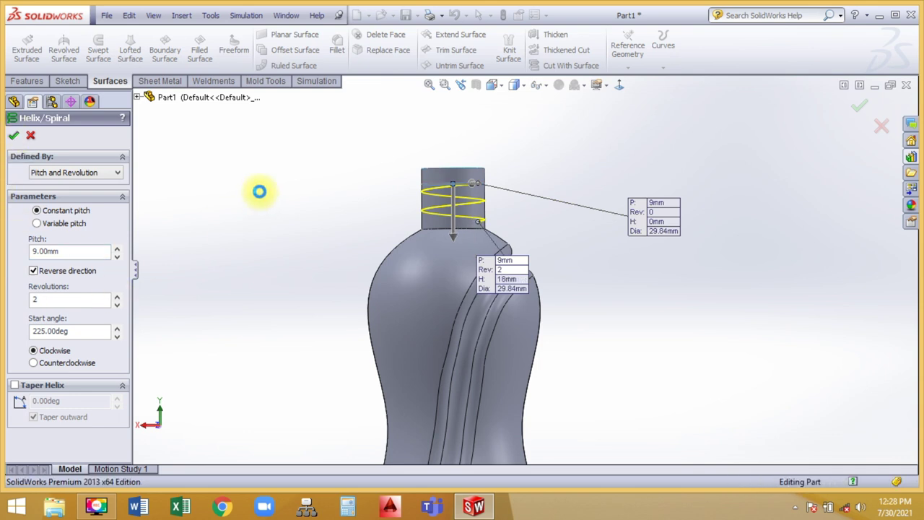
scroll(523, 195, "down", 4)
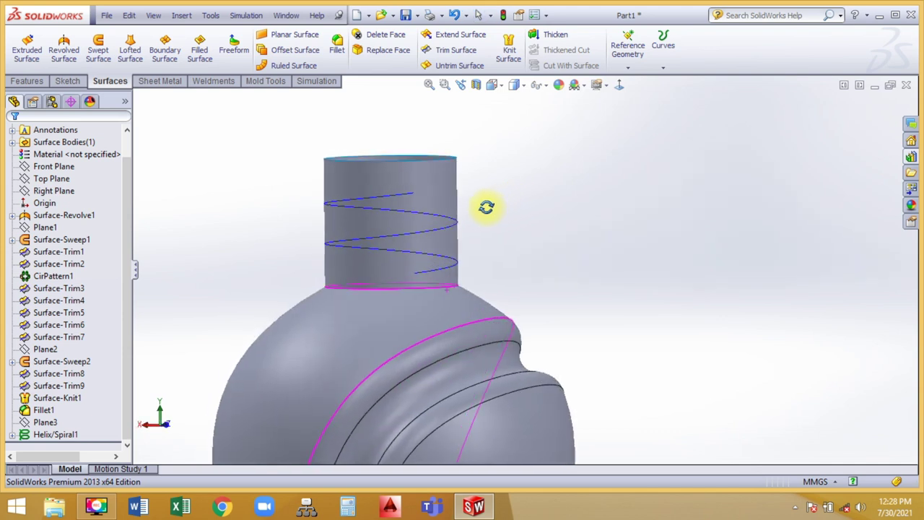
Step: Start a 3D sketch and convert the helix edge into sketch geometry around the neck
left_click(68, 81)
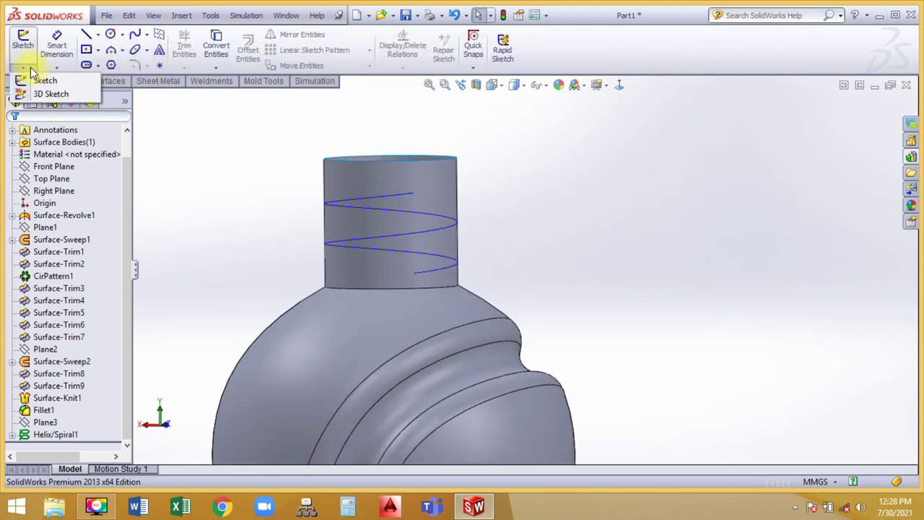
left_click(22, 66)
left_click(40, 94)
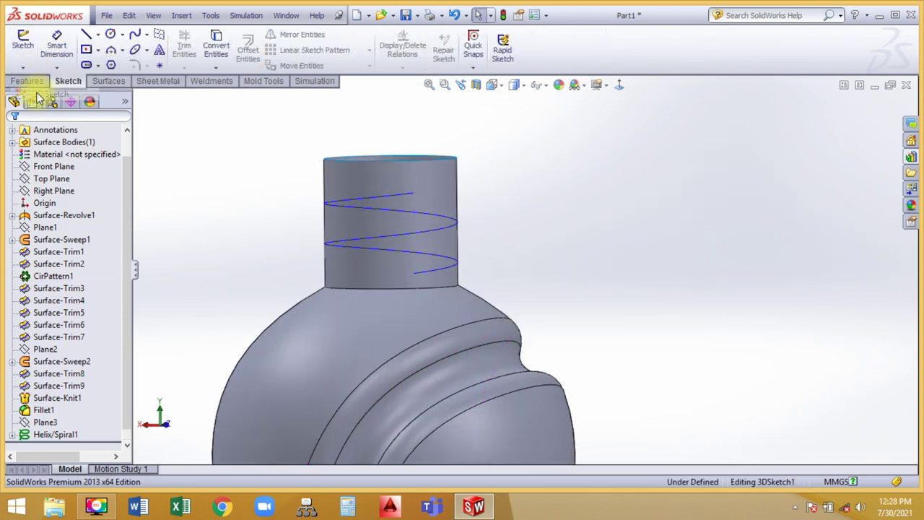
left_click(216, 45)
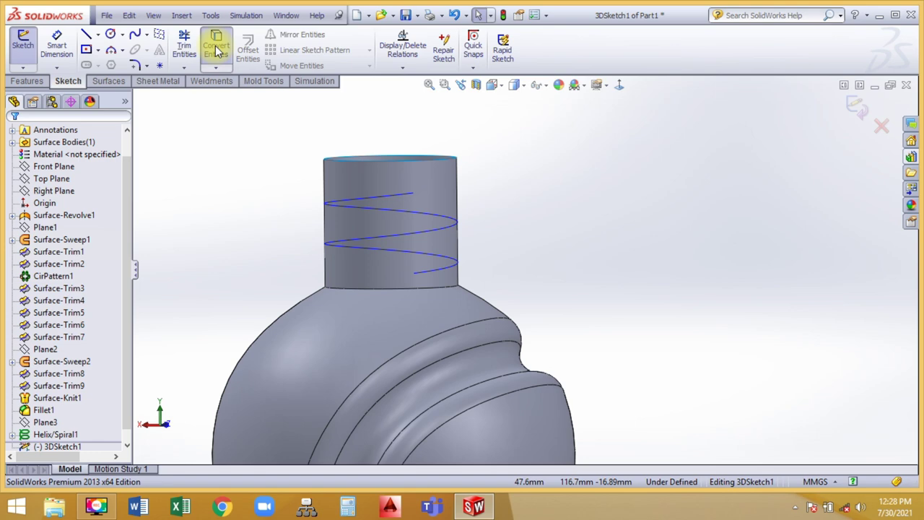
left_click(326, 204)
left_click(13, 138)
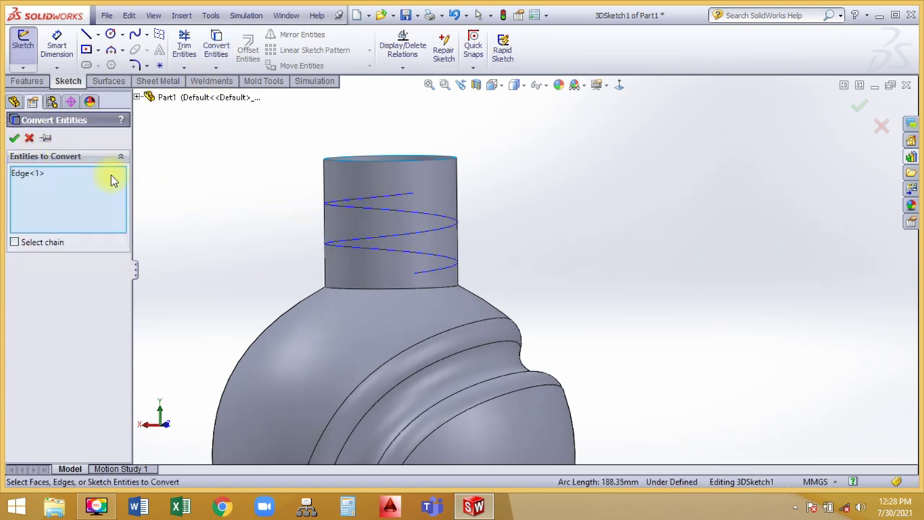
mouse_move(251, 174)
middle_mouse_down()
mouse_move(277, 200)
mouse_move(155, 134)
middle_mouse_up()
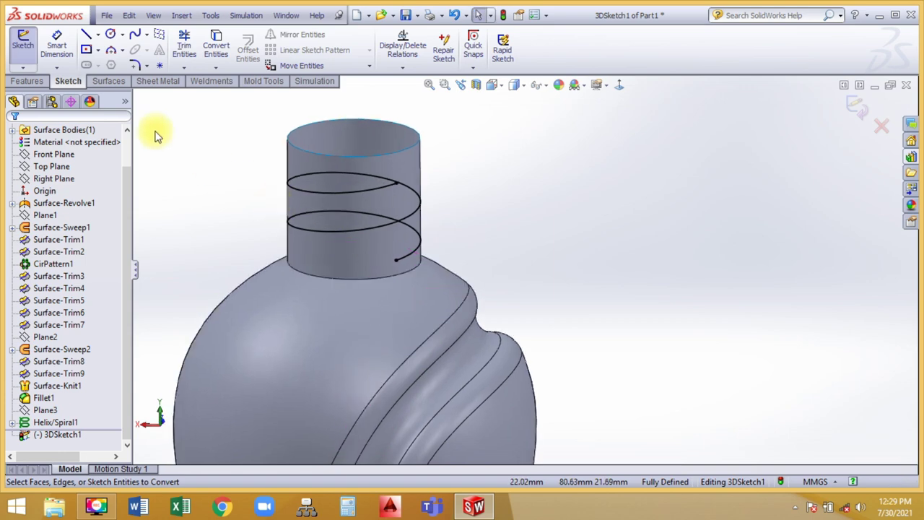
Step: Draw a three-point arc from the helix's upper end across the neck opening
left_click(110, 49)
middle_click_drag(454, 175, 471, 176)
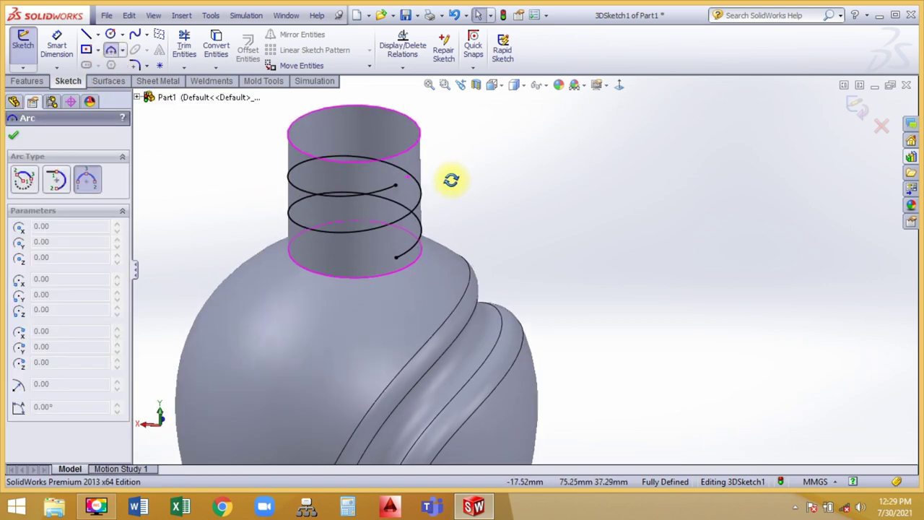
left_click(422, 214)
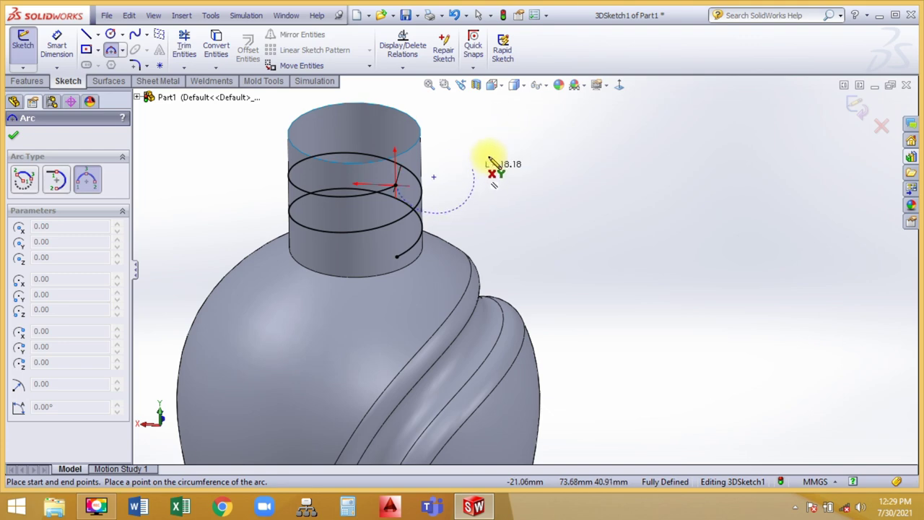
mouse_move(491, 162)
middle_mouse_down()
mouse_move(474, 155)
mouse_move(488, 189)
middle_mouse_up()
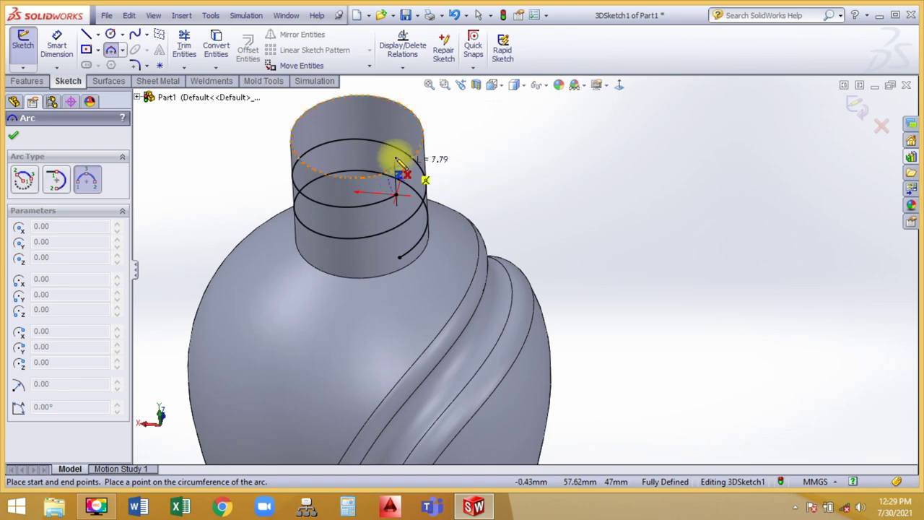
middle_click_drag(387, 155, 399, 198)
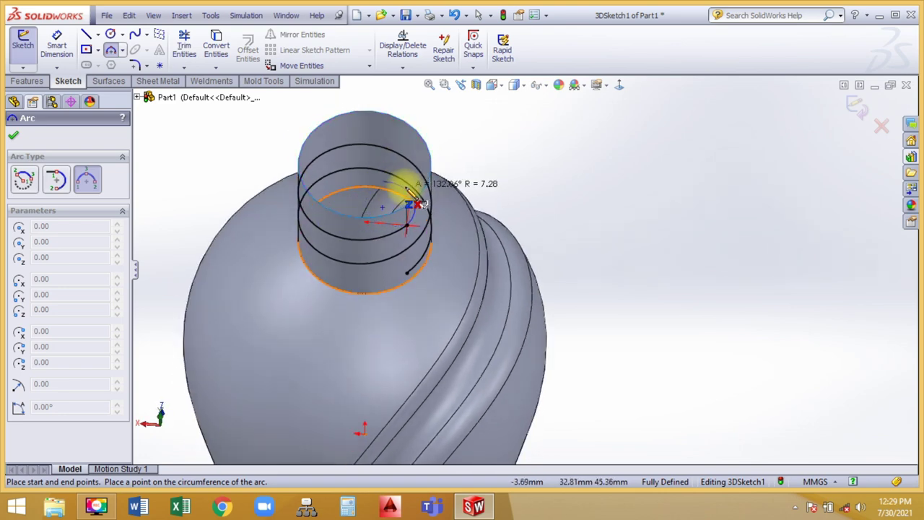
left_click(417, 203)
right_click(506, 159)
left_click(509, 159)
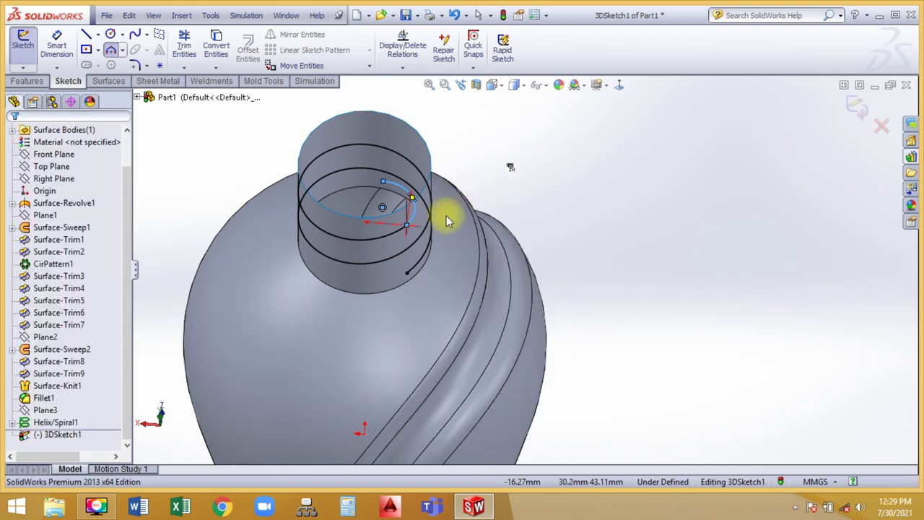
Step: Make the new arc tangent to the converted helix curve
left_click(401, 232)
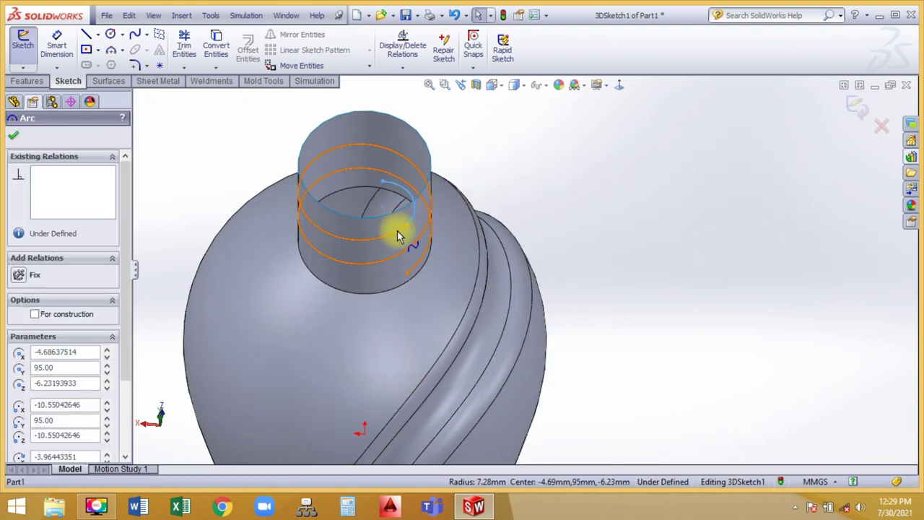
left_click(439, 181, "ctrl")
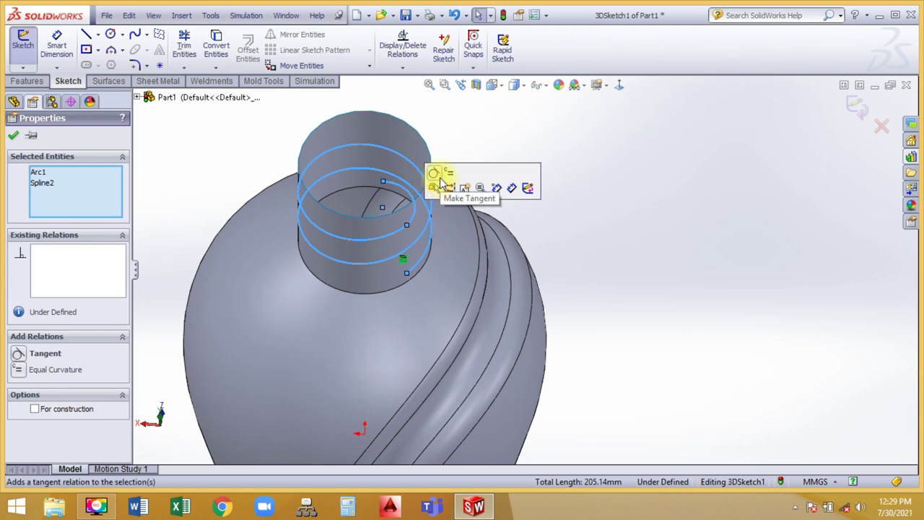
left_click(483, 177)
left_click(492, 157)
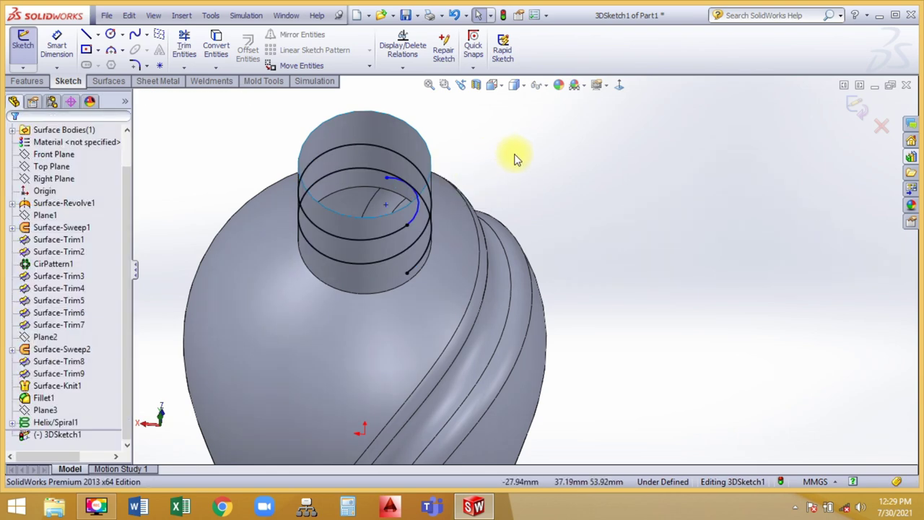
mouse_move(515, 158)
middle_mouse_down()
mouse_move(488, 210)
mouse_move(498, 185)
mouse_move(456, 166)
middle_mouse_up()
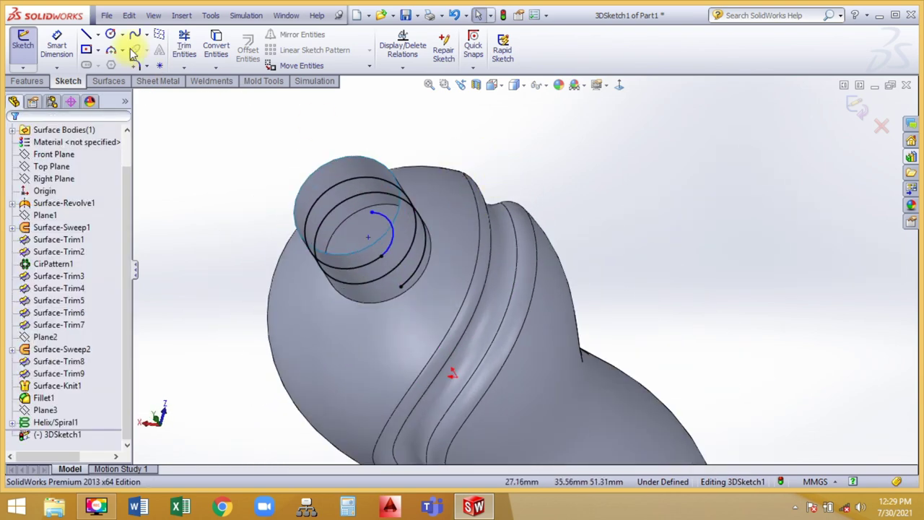
Step: Draw a second three-point arc at the helix's lower end
left_click(110, 50)
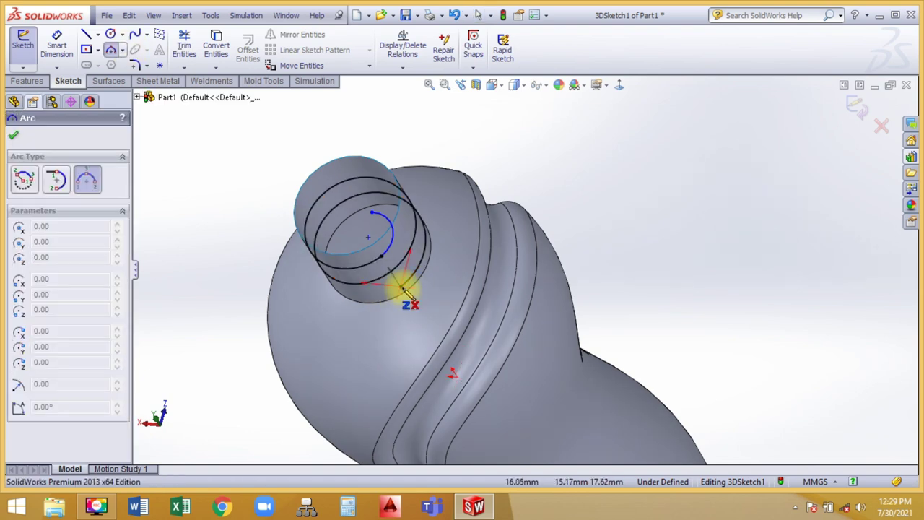
mouse_move(407, 289)
middle_mouse_down()
mouse_move(384, 306)
mouse_move(392, 305)
middle_mouse_up()
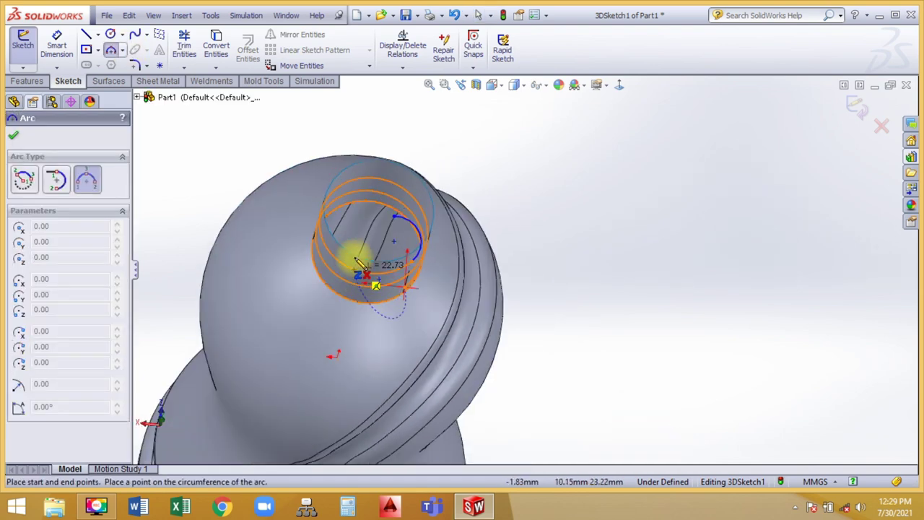
mouse_move(368, 253)
middle_mouse_down()
mouse_move(367, 308)
mouse_move(359, 290)
mouse_move(392, 244)
middle_mouse_up()
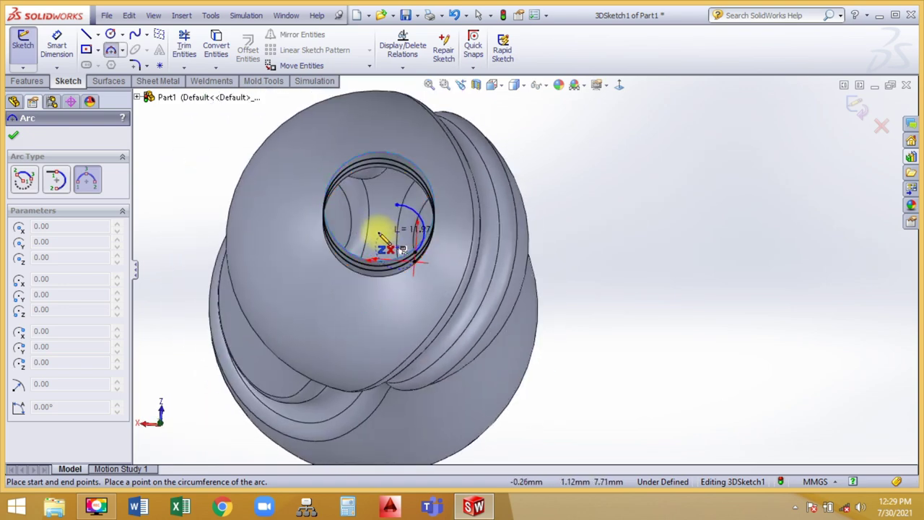
left_click(379, 245)
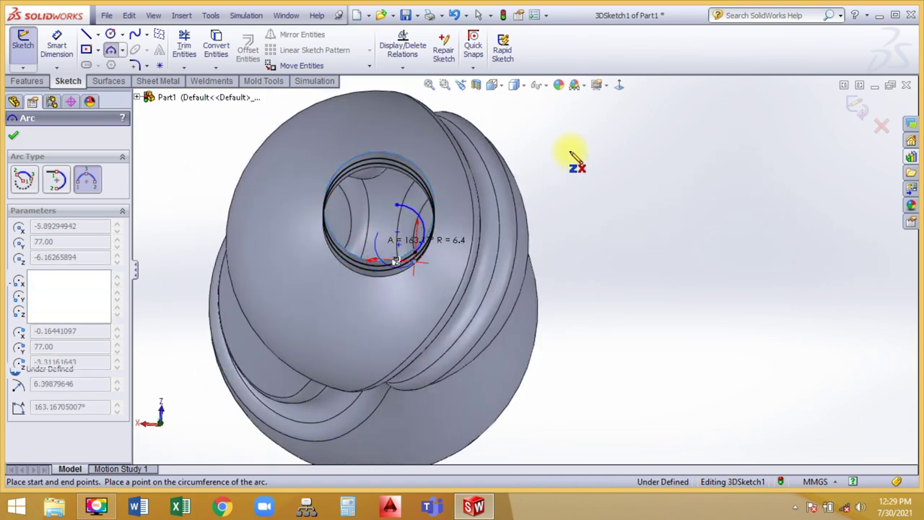
right_click(590, 157)
left_click(599, 157)
mouse_move(557, 192)
middle_mouse_down()
mouse_move(549, 221)
mouse_move(543, 145)
middle_mouse_up()
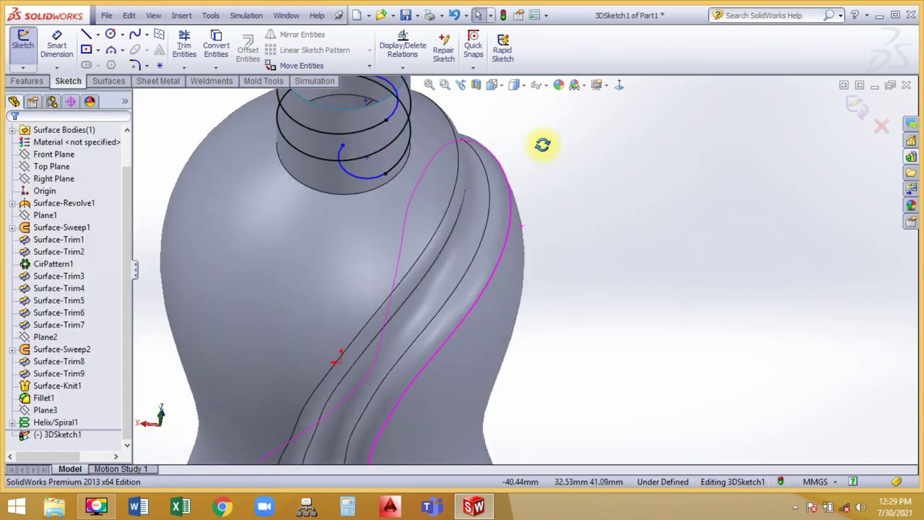
Step: Make the lower arc tangent to the helix and close the 3D sketch
left_click(376, 179)
left_click(376, 179, "ctrl")
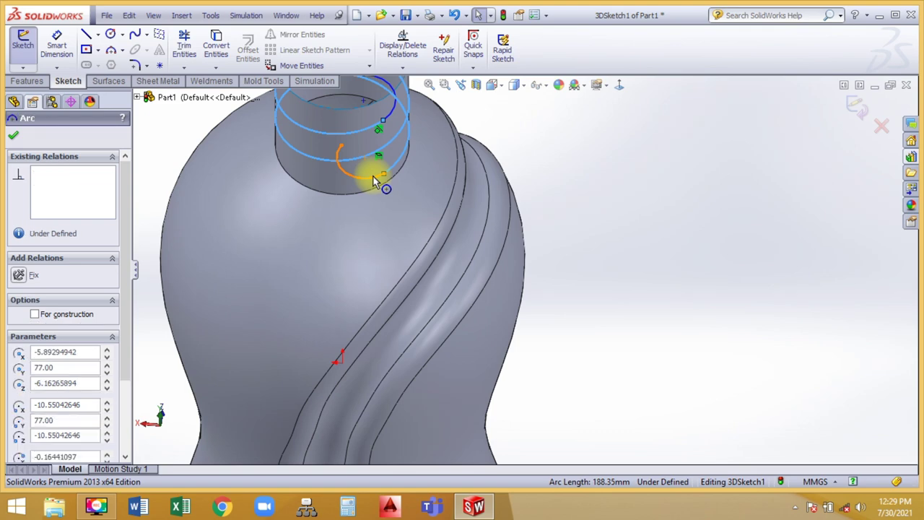
left_click(410, 129)
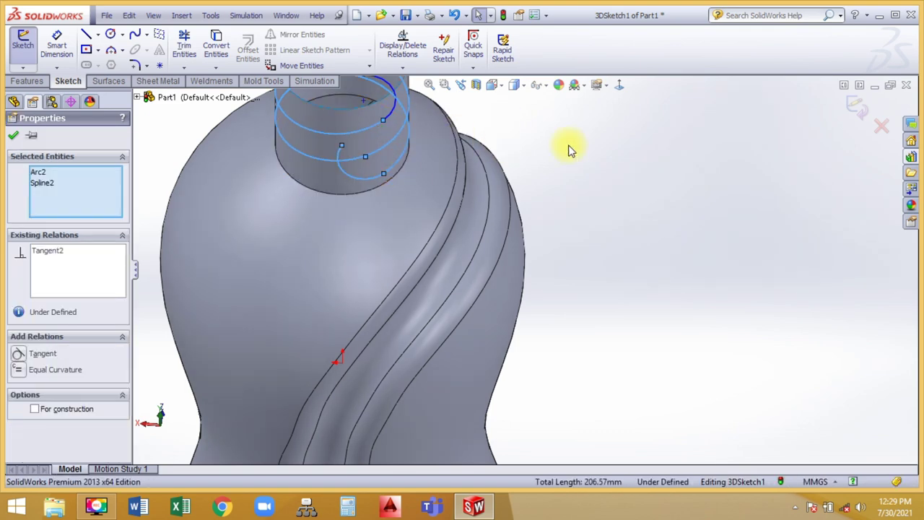
left_click(782, 119)
left_click(854, 107)
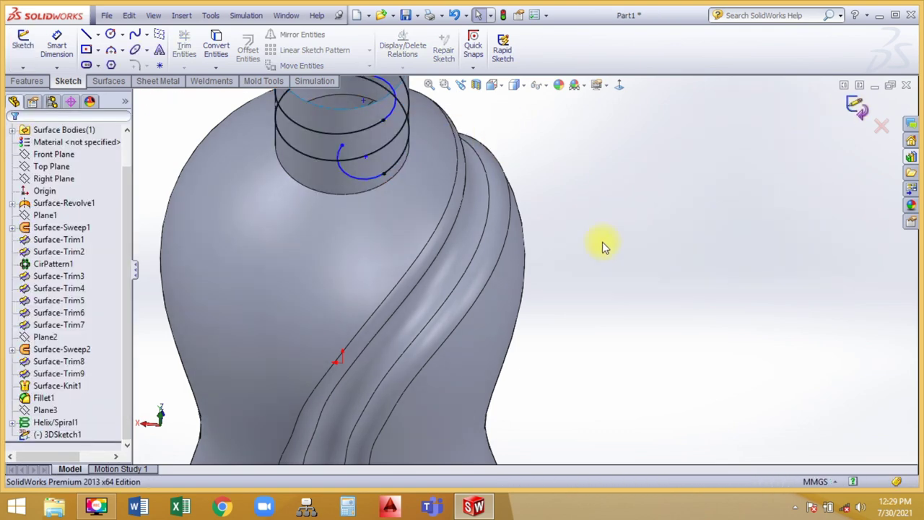
mouse_move(604, 246)
middle_mouse_down()
mouse_move(598, 262)
mouse_move(603, 156)
mouse_move(496, 116)
middle_mouse_up()
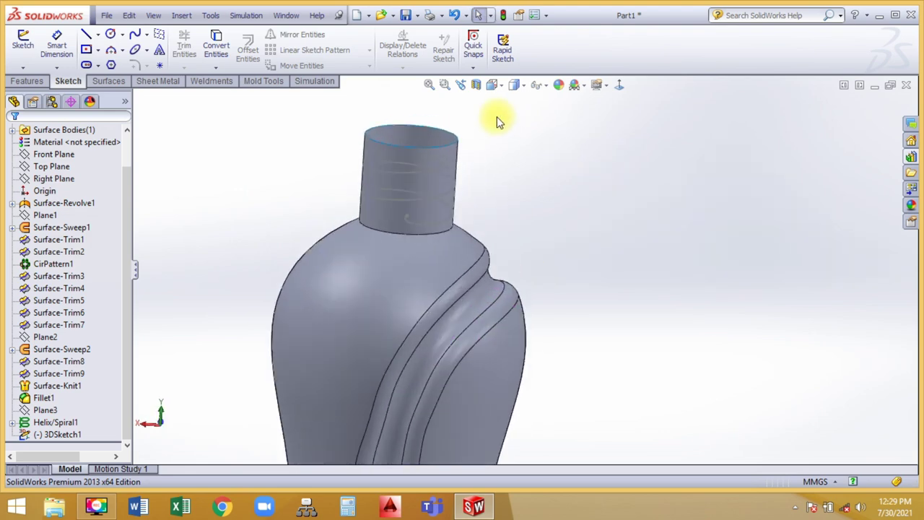
scroll(496, 116, "down", 3)
Step: Create Plane4 through the arc's end point, perpendicular to Arc1
left_click(29, 81)
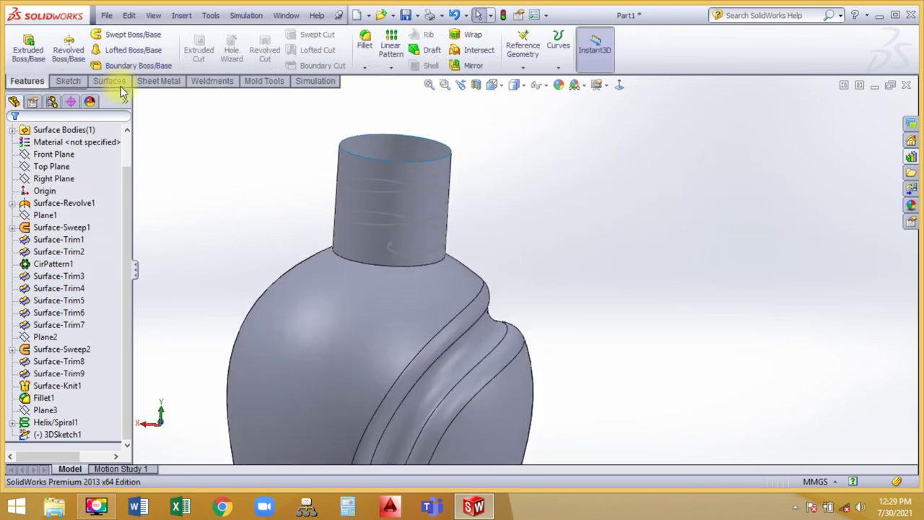
left_click(110, 80)
left_click(612, 54)
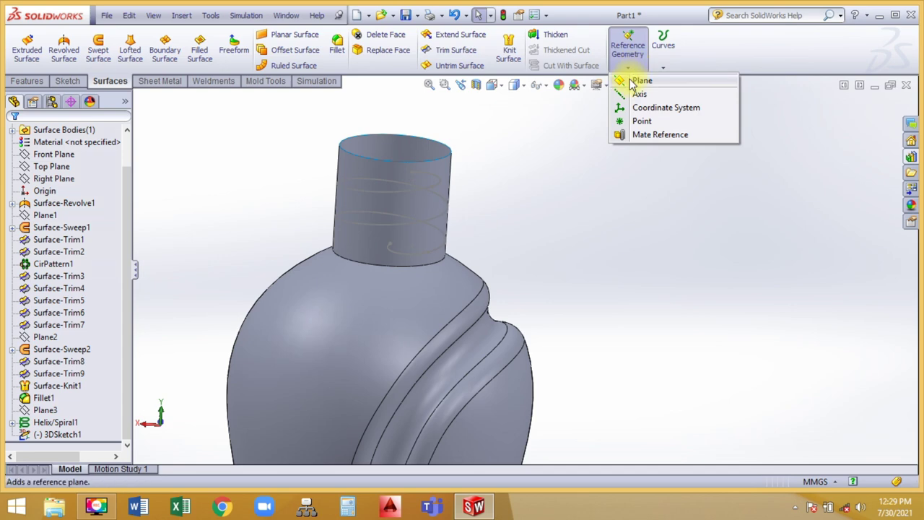
left_click(635, 77)
left_click(412, 174)
left_click(436, 179)
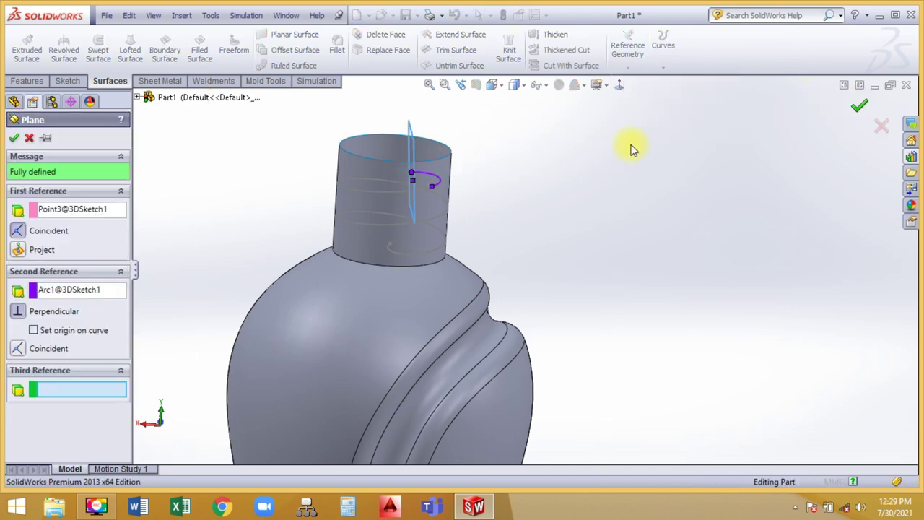
key("Return")
key("space")
left_click(540, 118)
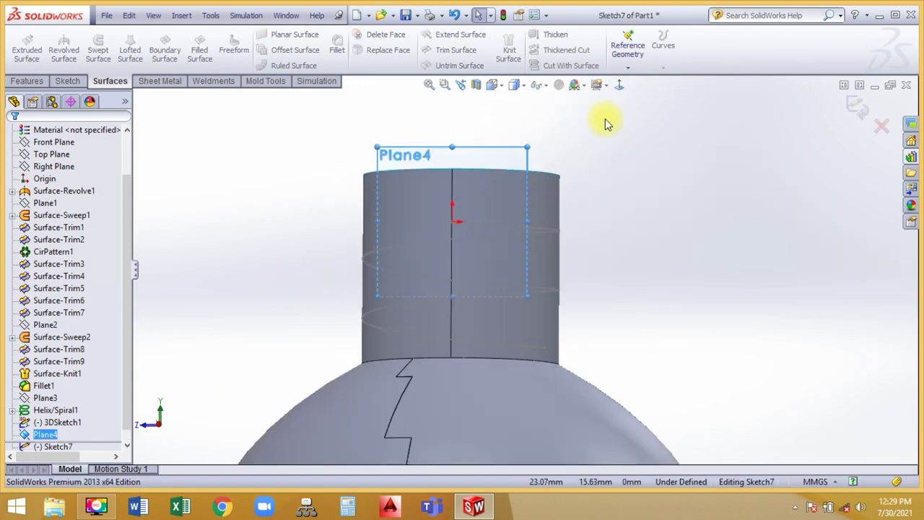
Step: Sketch a small circle, about 1.47 mm radius, on Plane4 centred at the origin
left_click(605, 124)
left_click(69, 84)
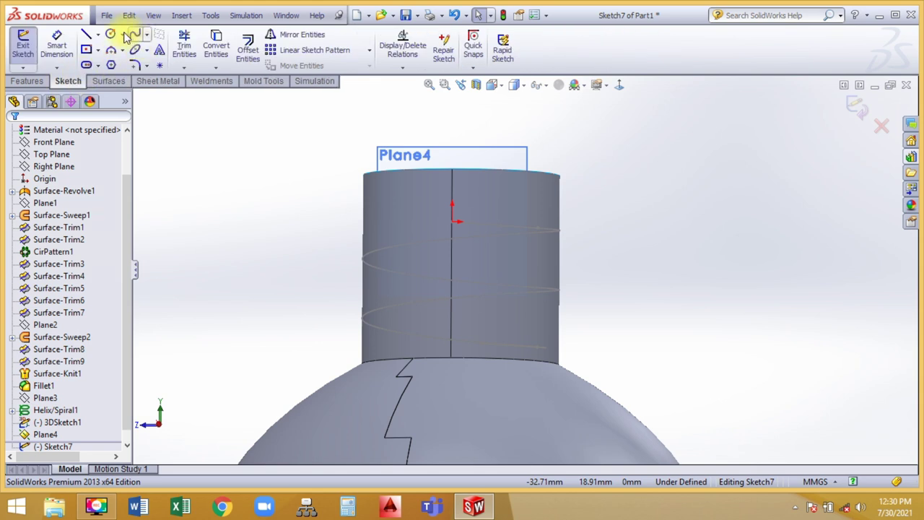
left_click(112, 34)
left_click(453, 221)
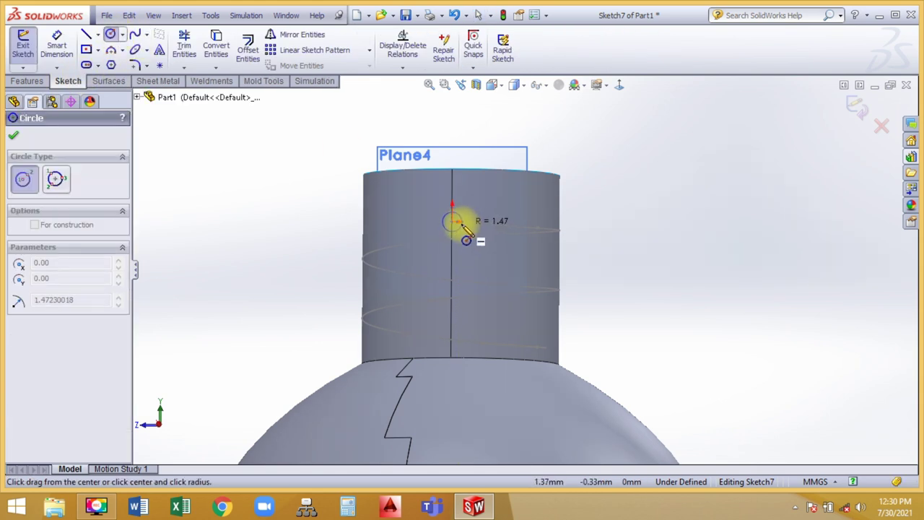
left_click(466, 233)
left_click(857, 105)
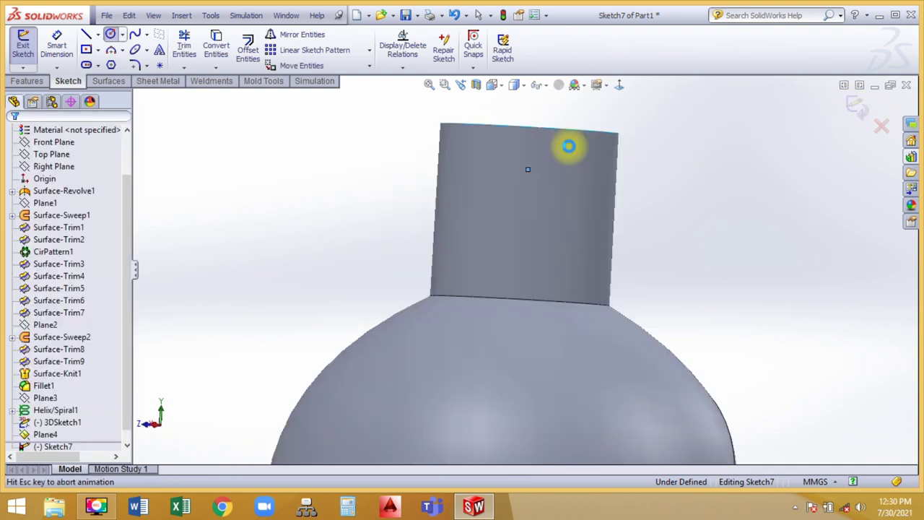
Step: Hide Plane4 and begin a Swept Surface
scroll(425, 137, "down", 3)
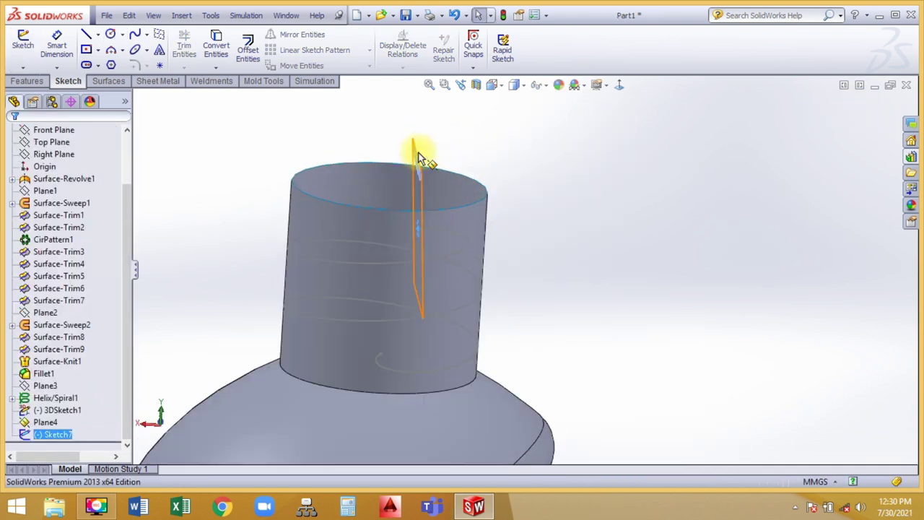
left_click(494, 125)
left_click(489, 117)
mouse_move(494, 144)
middle_mouse_down()
mouse_move(489, 219)
mouse_move(491, 182)
middle_mouse_up()
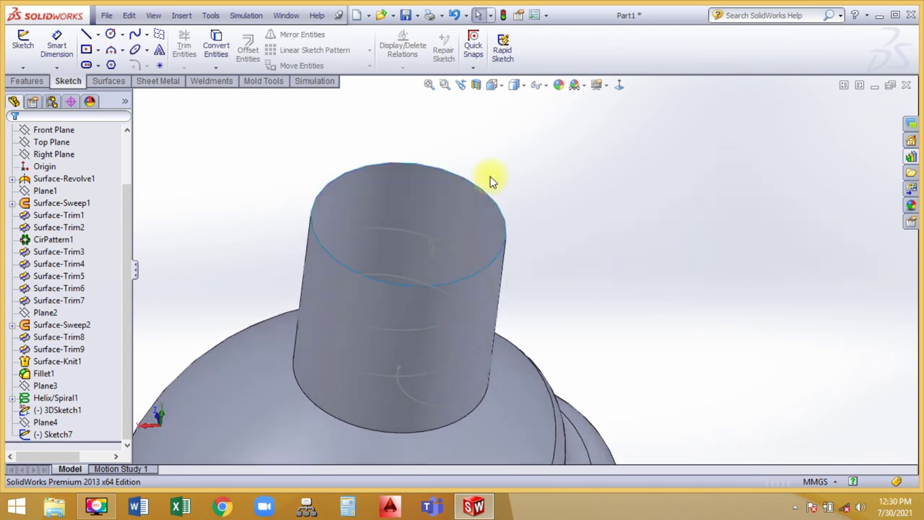
left_click(108, 81)
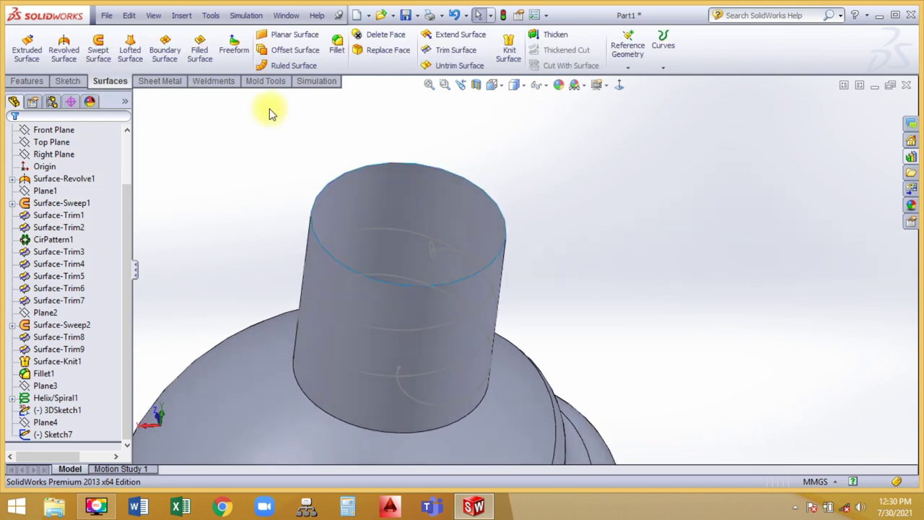
left_click(94, 58)
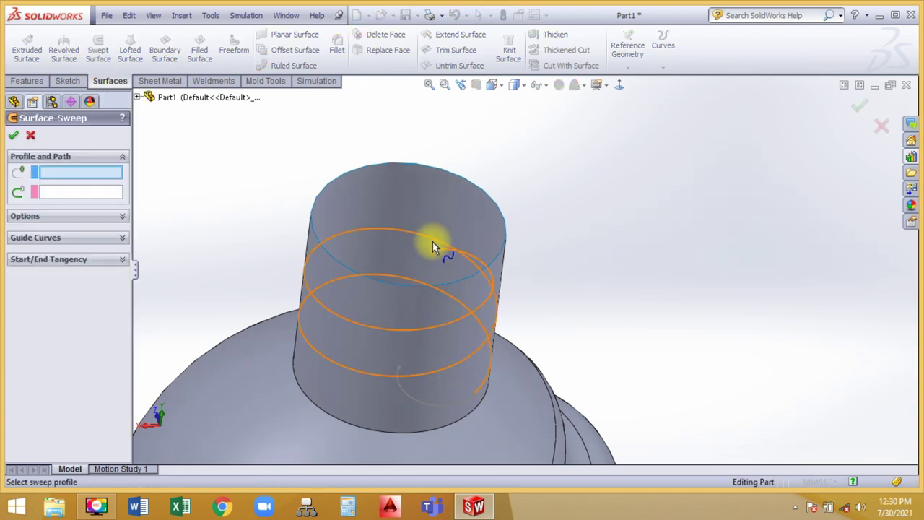
Step: Sweep the Sketch7 circle along 3DSketch1 to form the thread tube surface
left_click(433, 244)
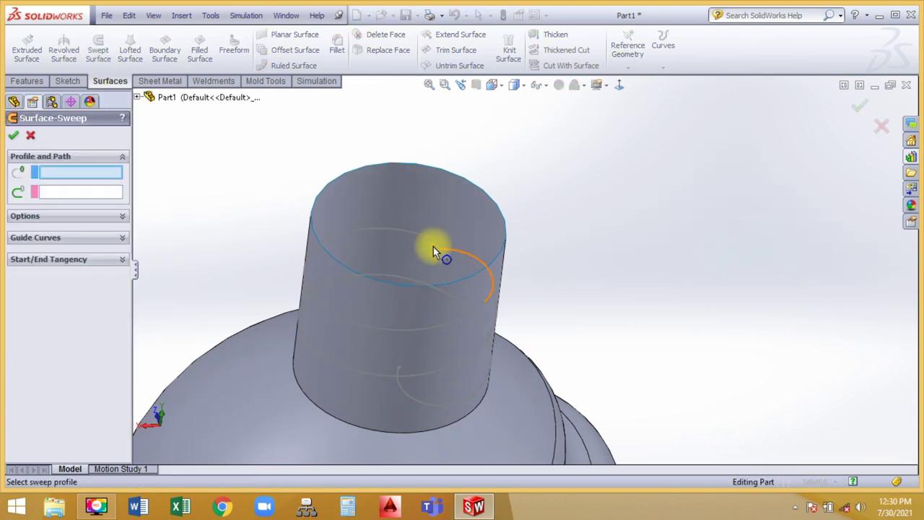
right_click(62, 173)
left_click(108, 176)
left_click(436, 257)
left_click(445, 249)
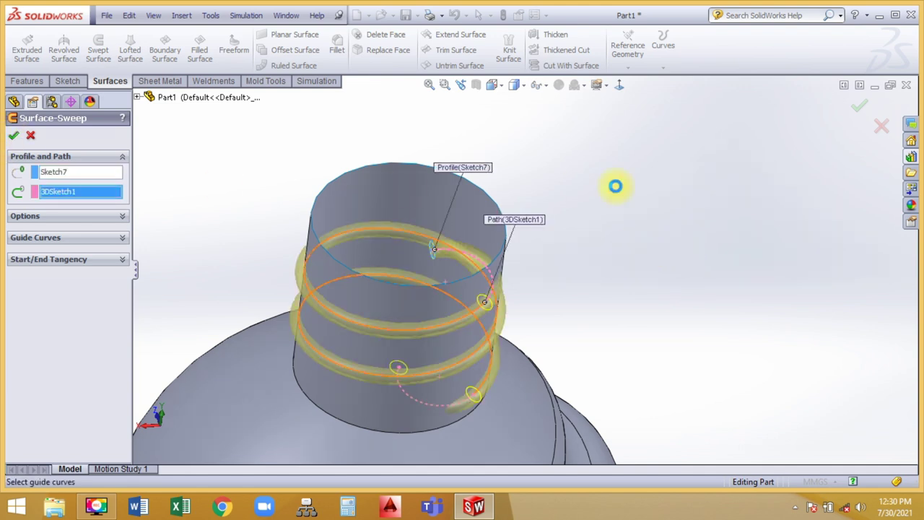
right_click(615, 186)
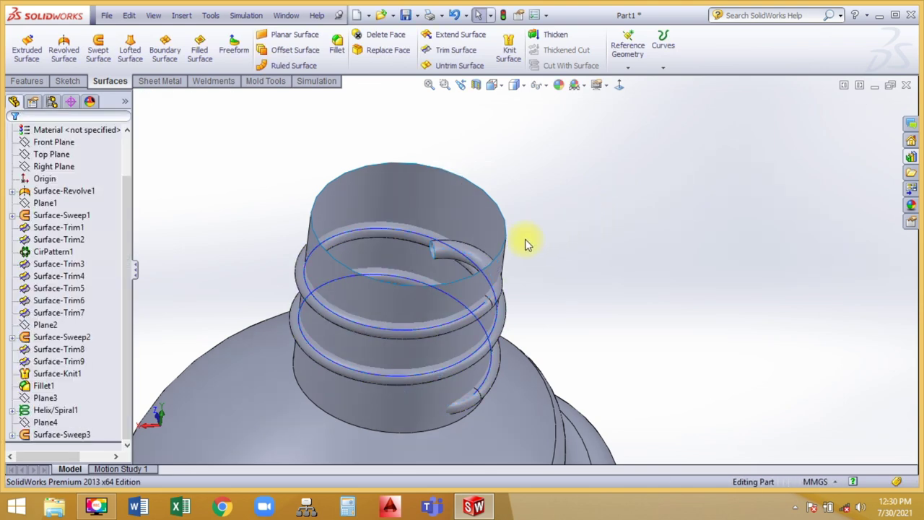
Step: Hide the Helix/Spiral1 curve
left_click(413, 237)
right_click(412, 233)
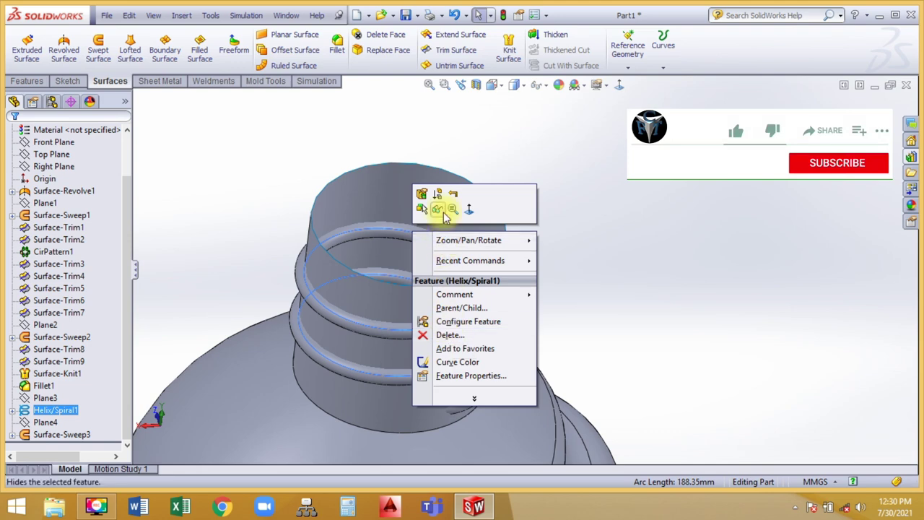
left_click(437, 209)
middle_click_drag(586, 261, 562, 231)
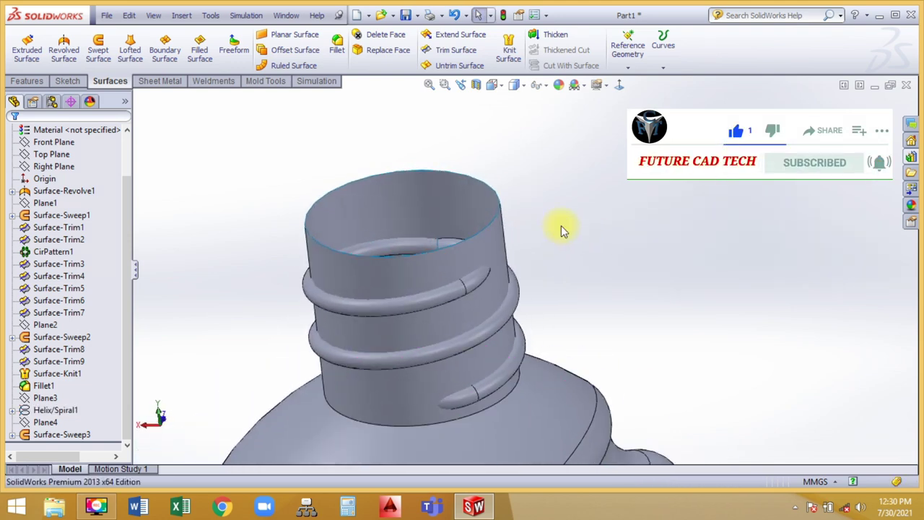
Step: Trim away the thread piece inside the neck, using Fillet1 as the trim tool
left_click(453, 51)
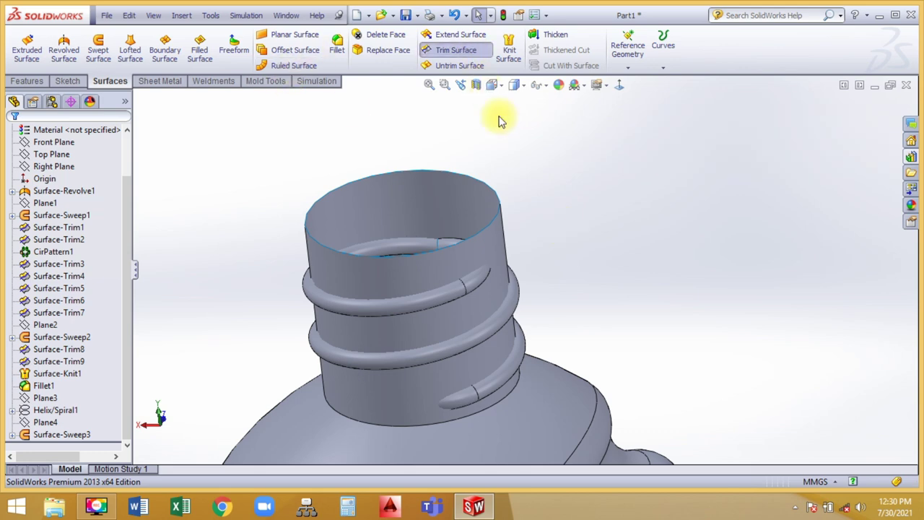
left_click(468, 184)
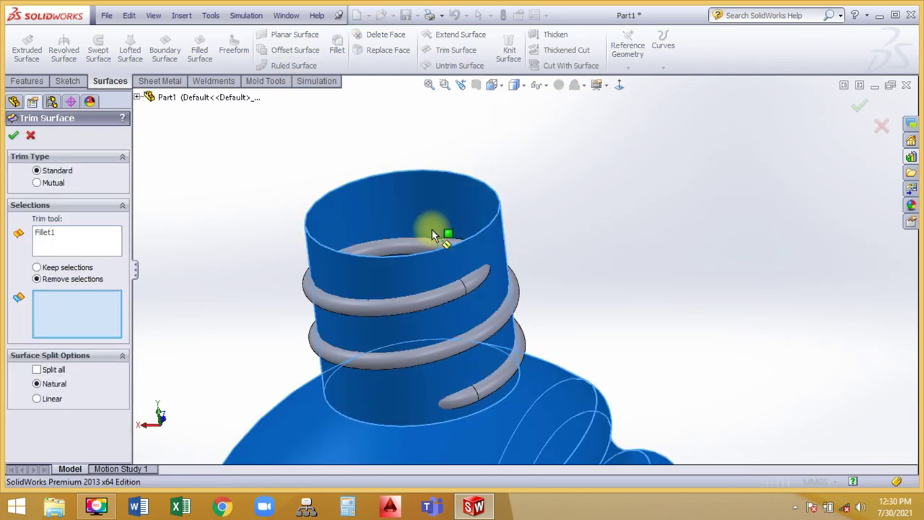
left_click(503, 219)
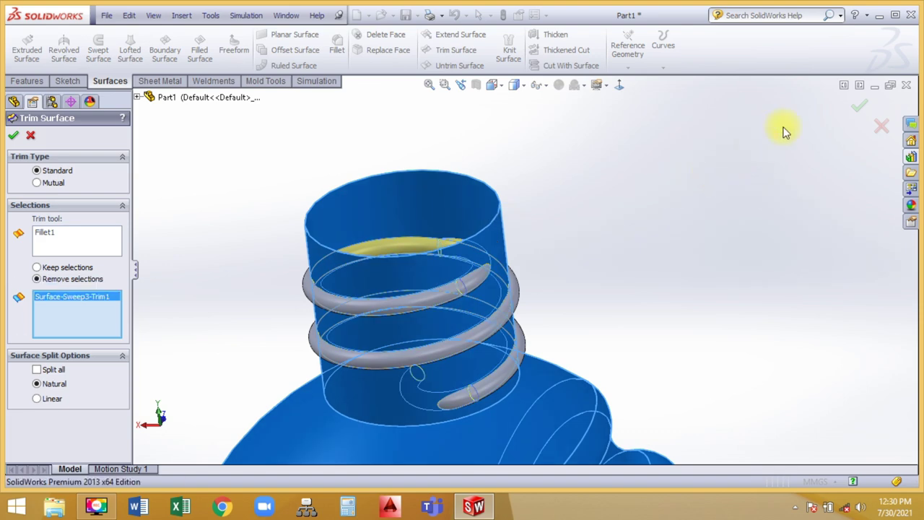
key("Return")
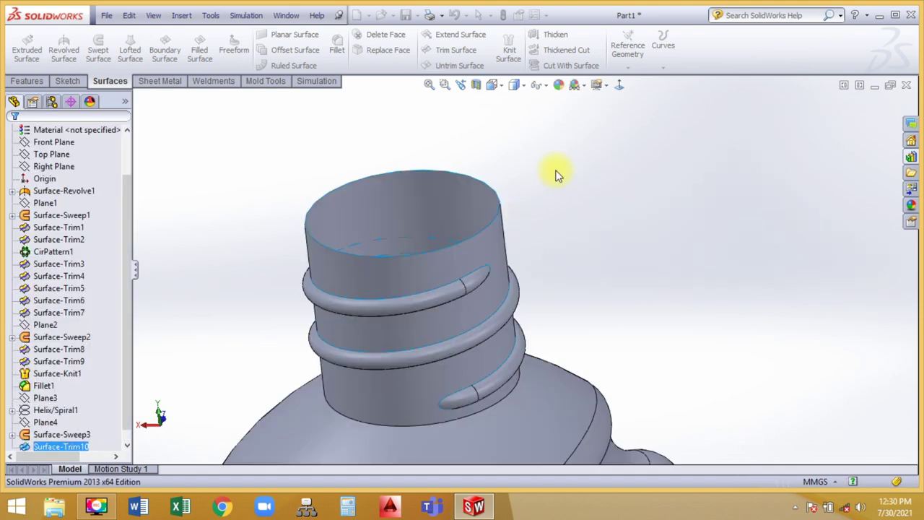
mouse_move(553, 175)
middle_mouse_down()
mouse_move(573, 279)
mouse_move(584, 227)
mouse_move(571, 180)
middle_mouse_up()
Step: Trim away the neck piece inside the thread, using the trimmed thread as tool
left_click(455, 50)
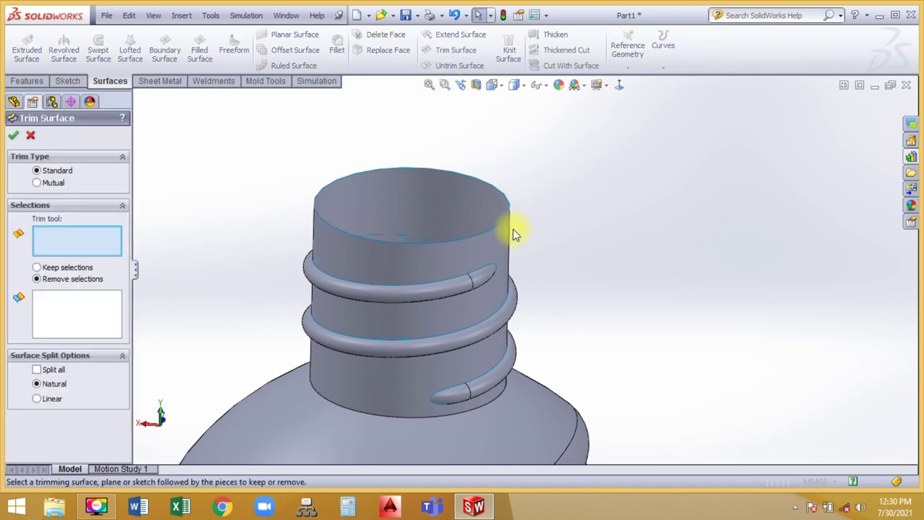
left_click(436, 290)
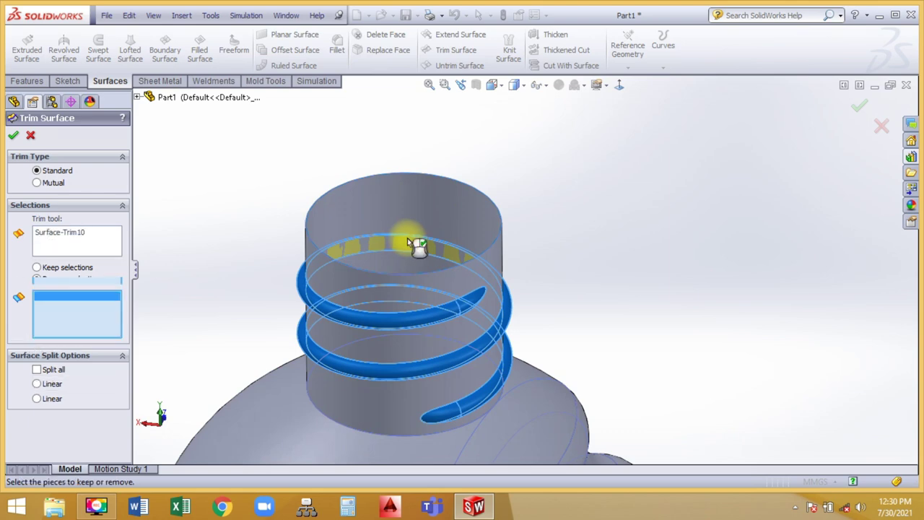
left_click(407, 239)
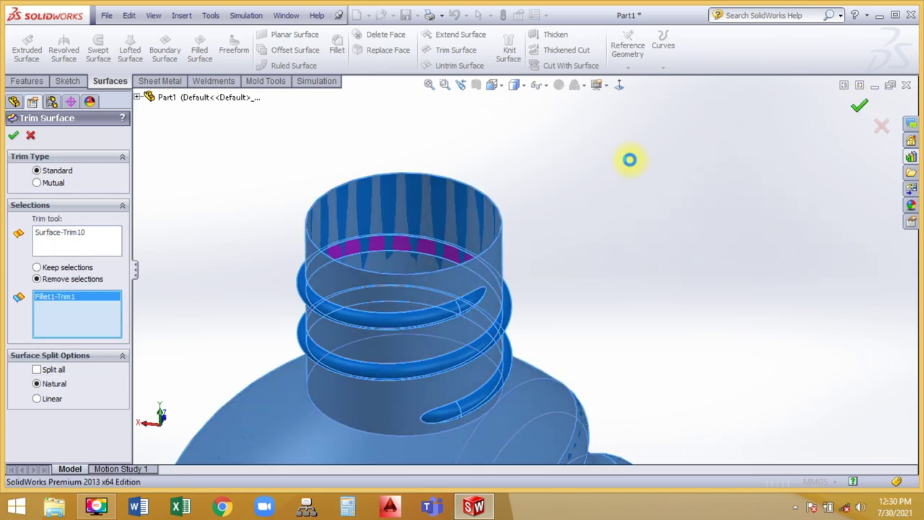
key("Return")
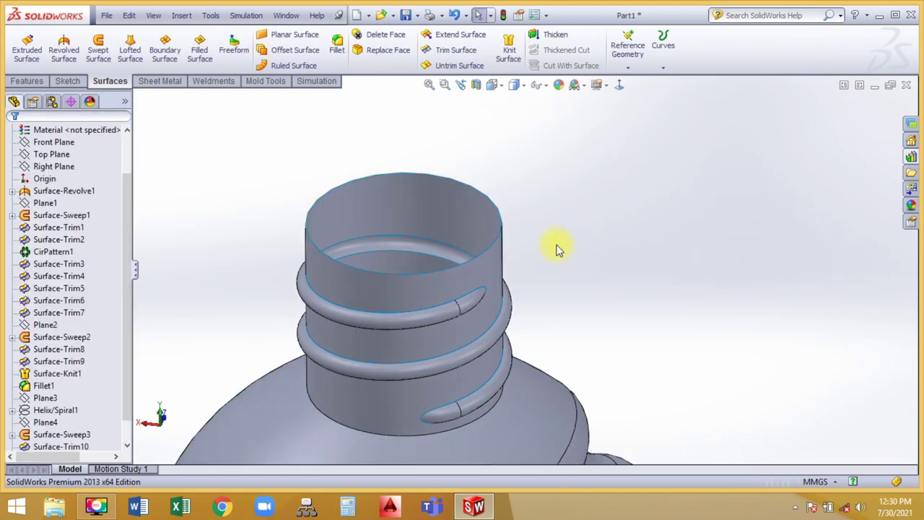
scroll(558, 249, "up", 2)
Step: Knit the trimmed bottle and thread surfaces (Surface-Trim10 and Surface-Trim11) together
left_click(509, 49)
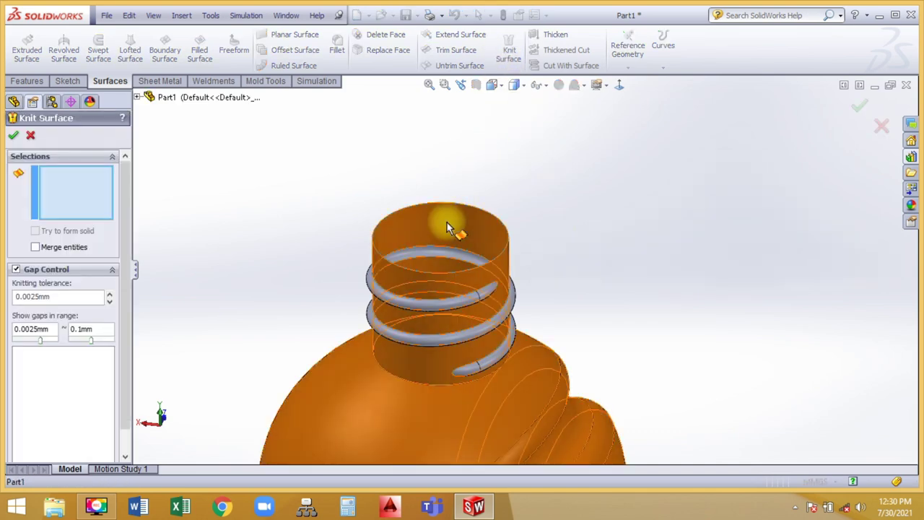
left_click(446, 223)
left_click(470, 305)
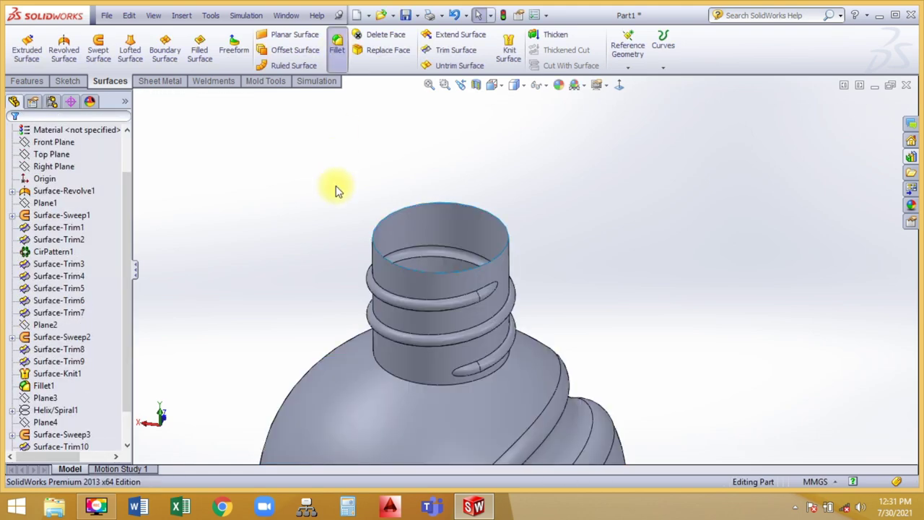
Step: Fillet the thread edge, changing the radius from 2 mm to 1 mm
type("2")
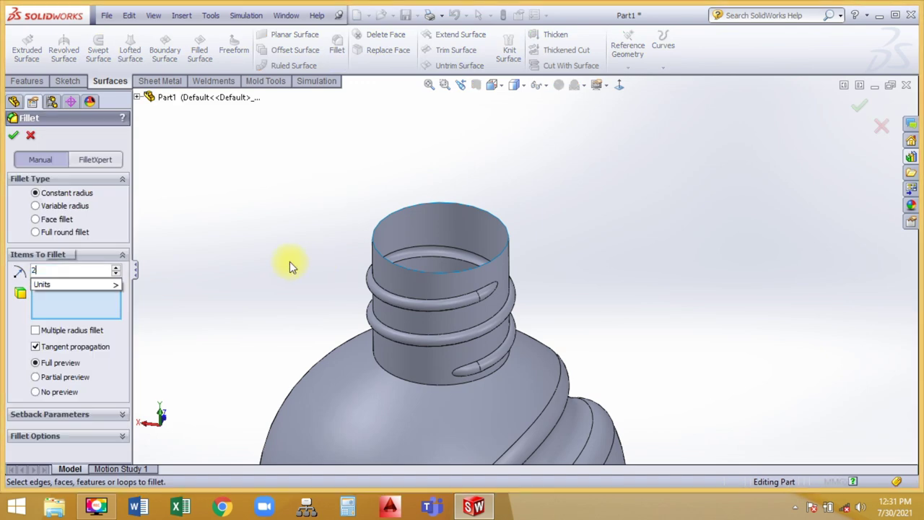
key("Return")
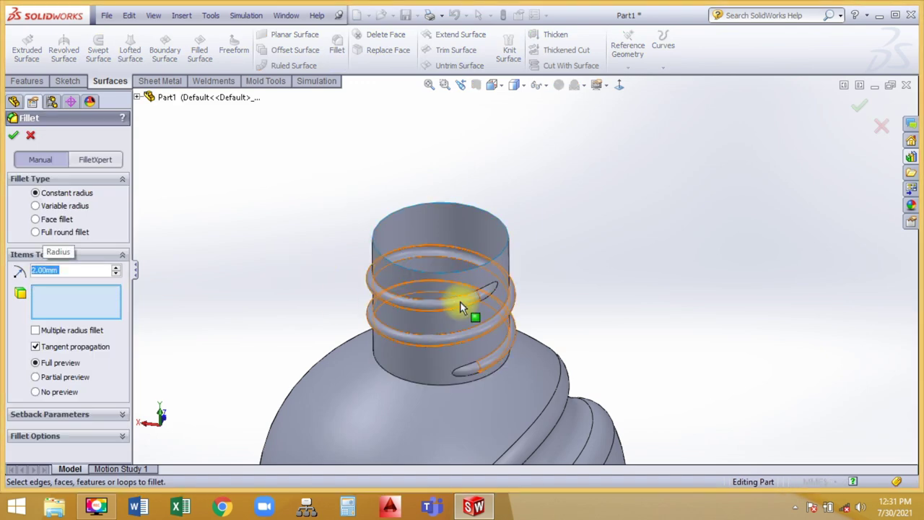
left_click(495, 302)
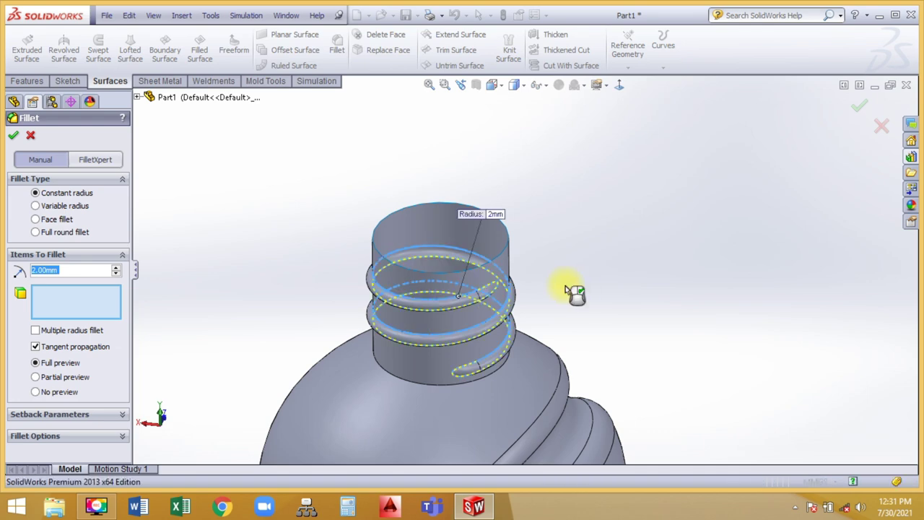
scroll(544, 296, "down", 2)
middle_click_drag(543, 302, 543, 265)
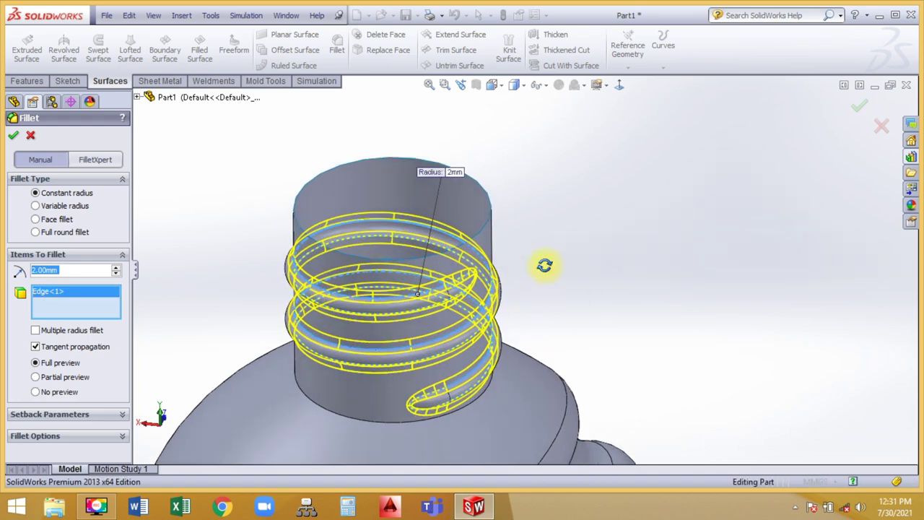
double_click(44, 269)
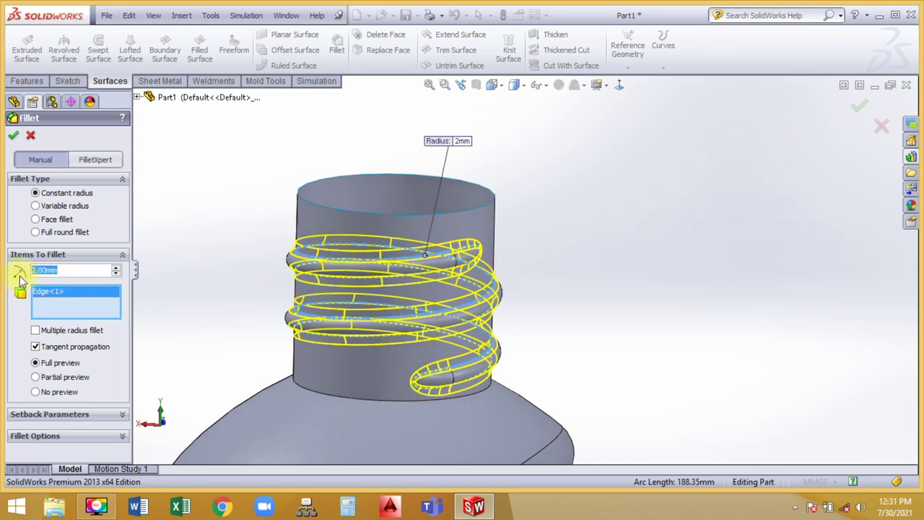
type("1")
key("Return")
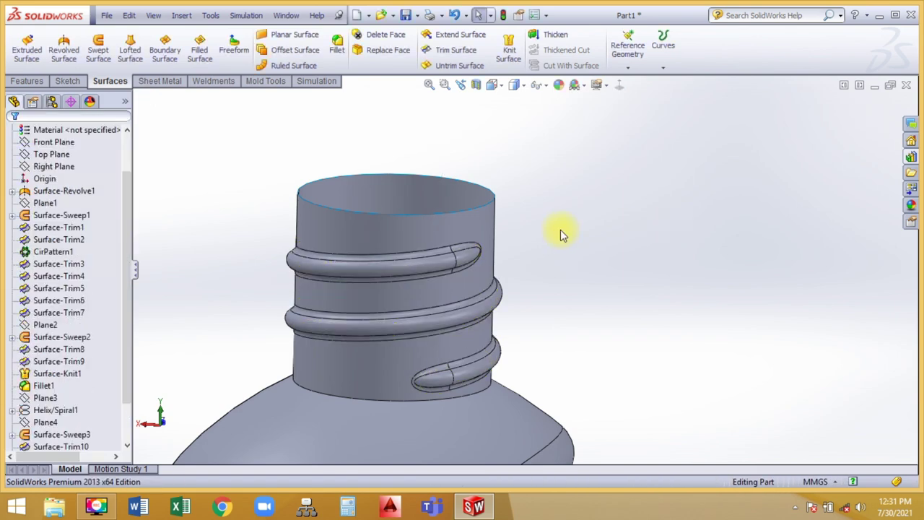
Step: Review the whole bottle, then close the part without saving changes
scroll(559, 289, "up", 5)
scroll(556, 388, "down", 2)
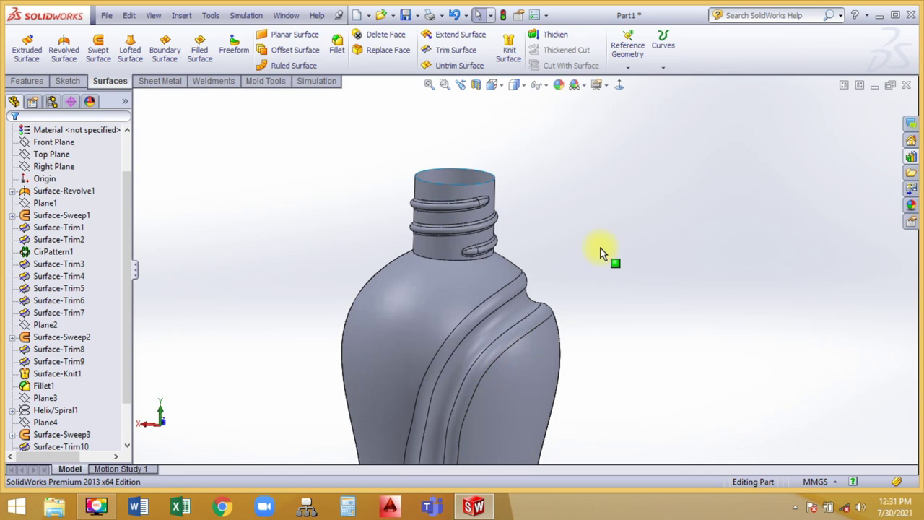
mouse_move(603, 253)
middle_mouse_down()
mouse_move(484, 260)
mouse_move(528, 277)
mouse_move(629, 283)
mouse_move(604, 272)
mouse_move(673, 298)
middle_mouse_up()
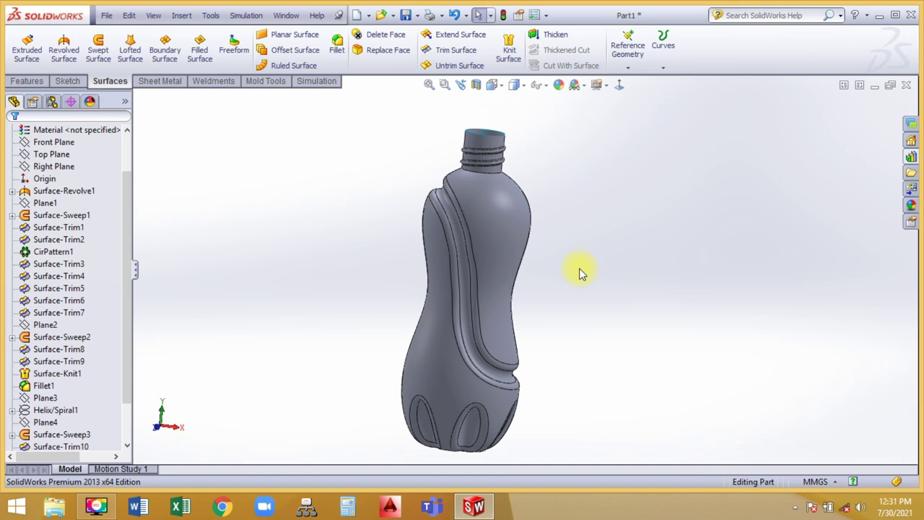
left_click(906, 86)
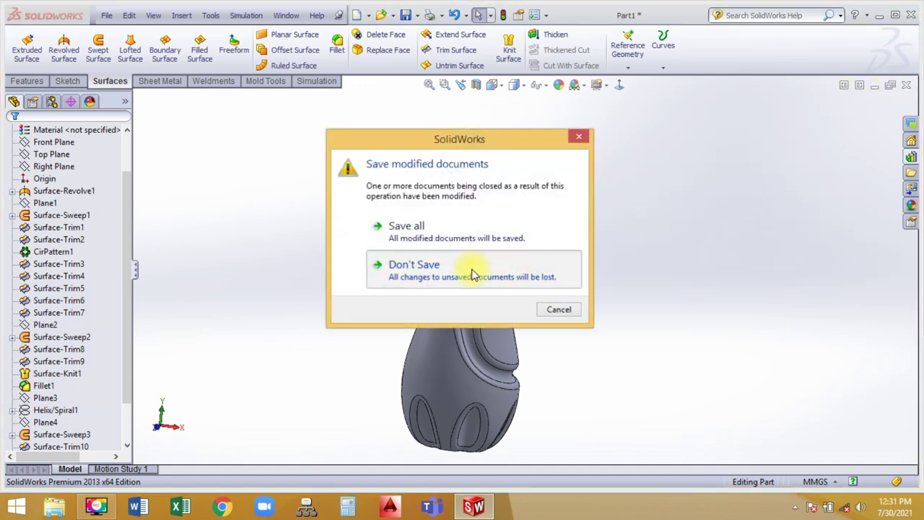
left_click(469, 272)
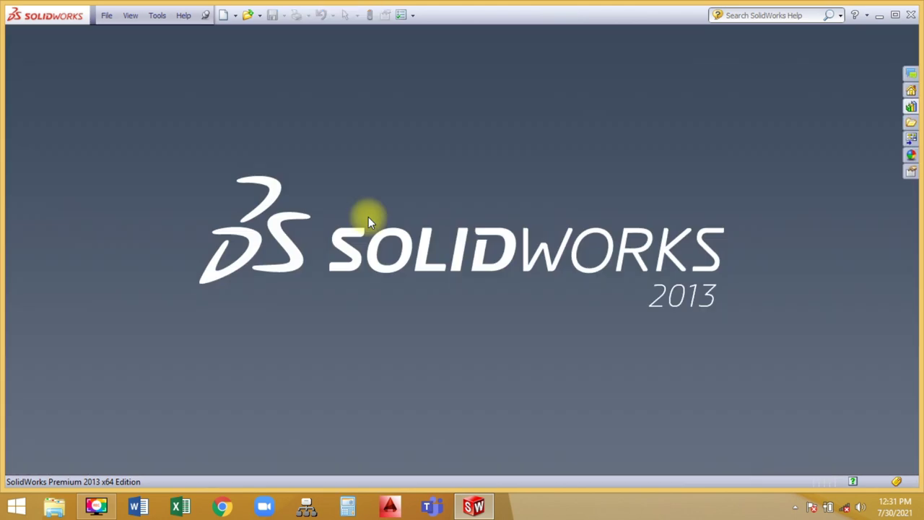
Step: Create a new blank Part document (Part2) with Ctrl+N
key("ctrl+n")
double_click(177, 107)
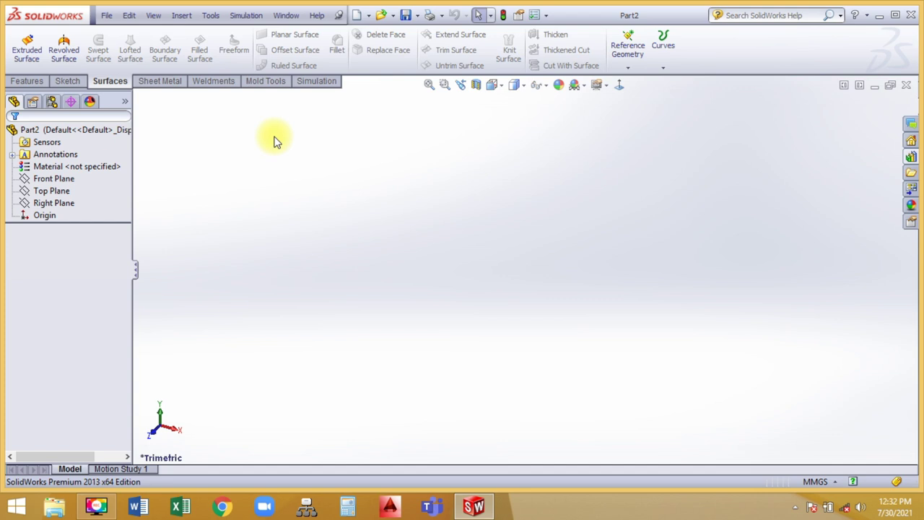
Step: On the Front Plane, sketch a circle centred on the origin and exit Sketch1
left_click(53, 179)
left_click(68, 159)
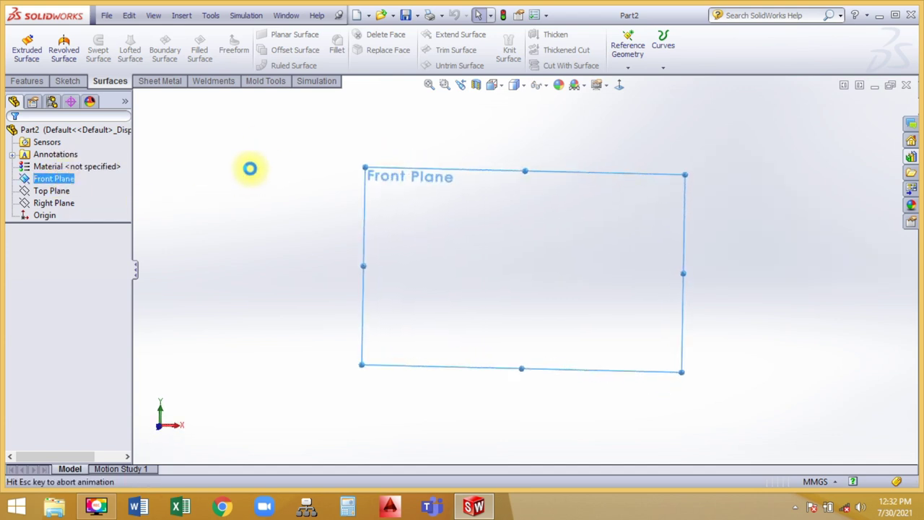
left_click(76, 85)
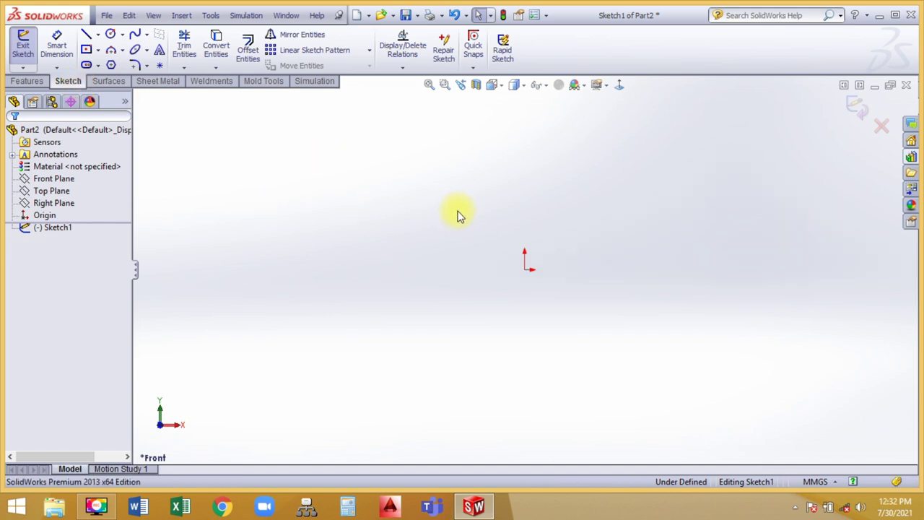
key("c")
left_click_drag(525, 269, 677, 150)
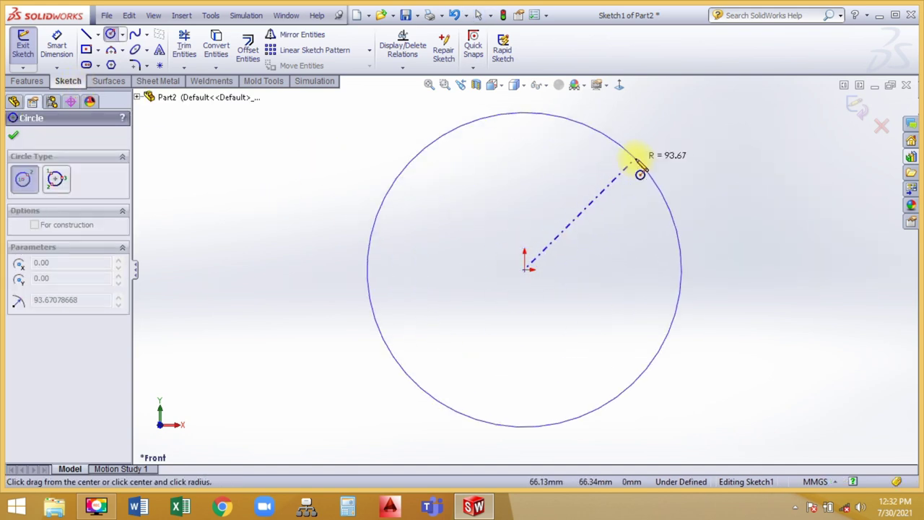
left_click(857, 106)
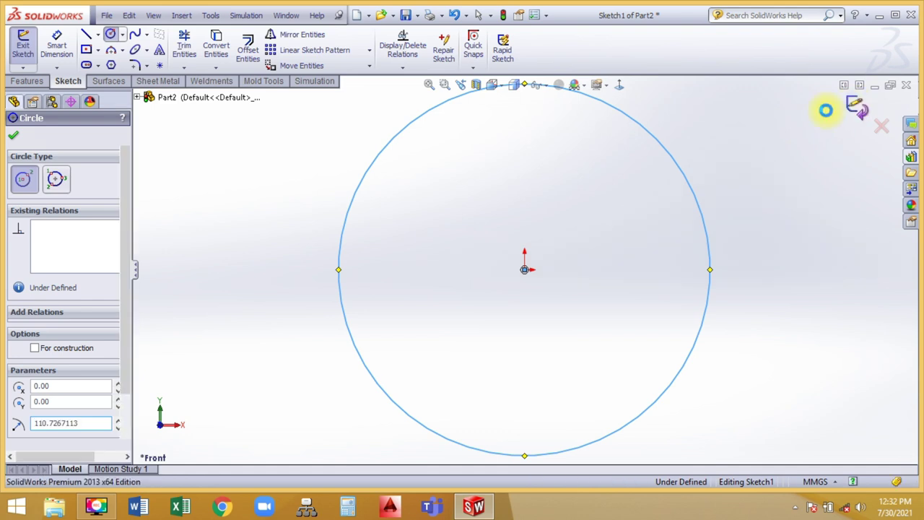
Step: Start a new sketch, Sketch2, on the Top Plane
left_click(318, 179)
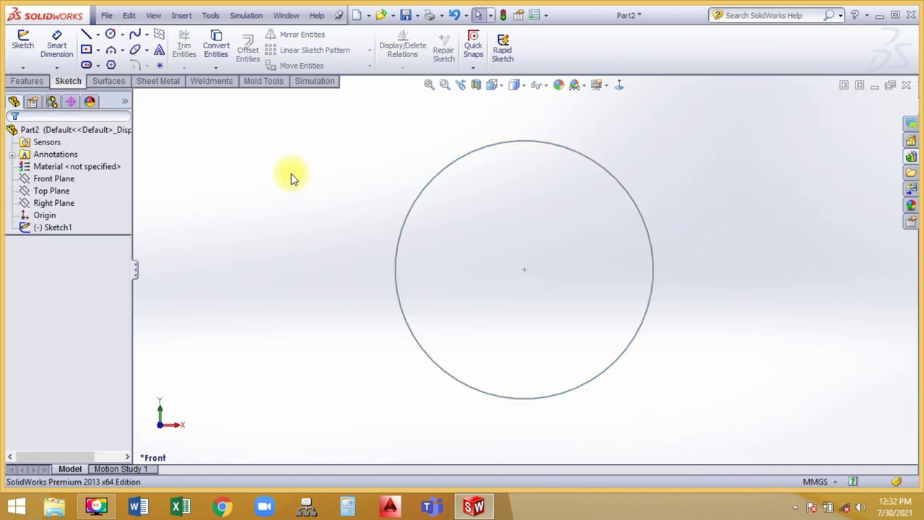
left_click(51, 191)
middle_click_drag(243, 286, 235, 172)
right_click(247, 176)
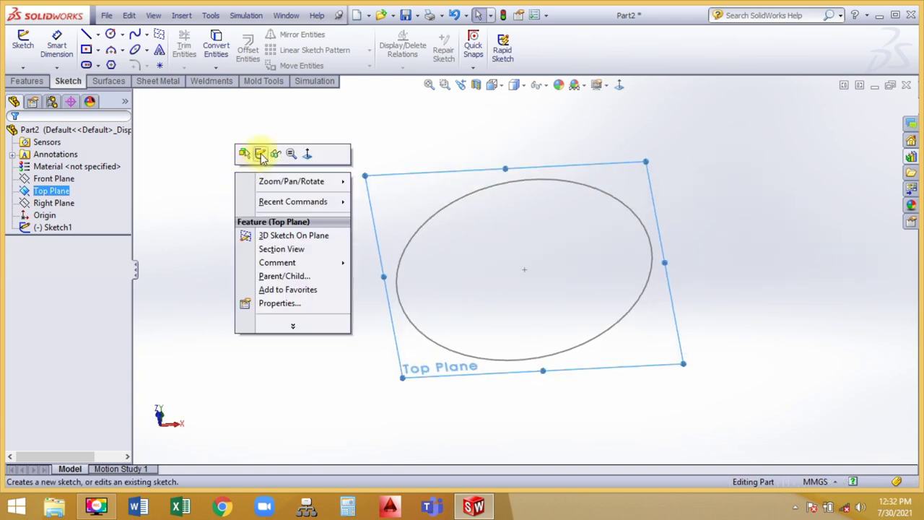
left_click(260, 153)
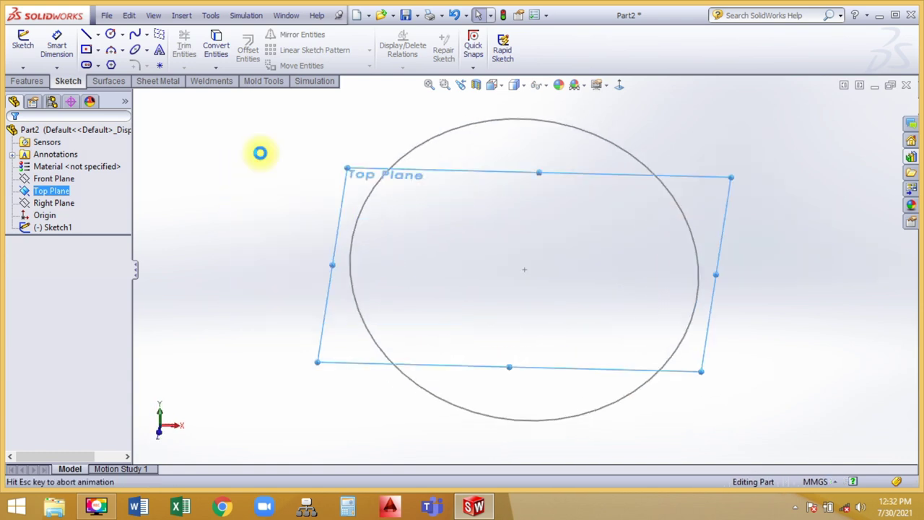
Step: Draw a short line outward from the circle's left end and exit Sketch2
left_click(85, 34)
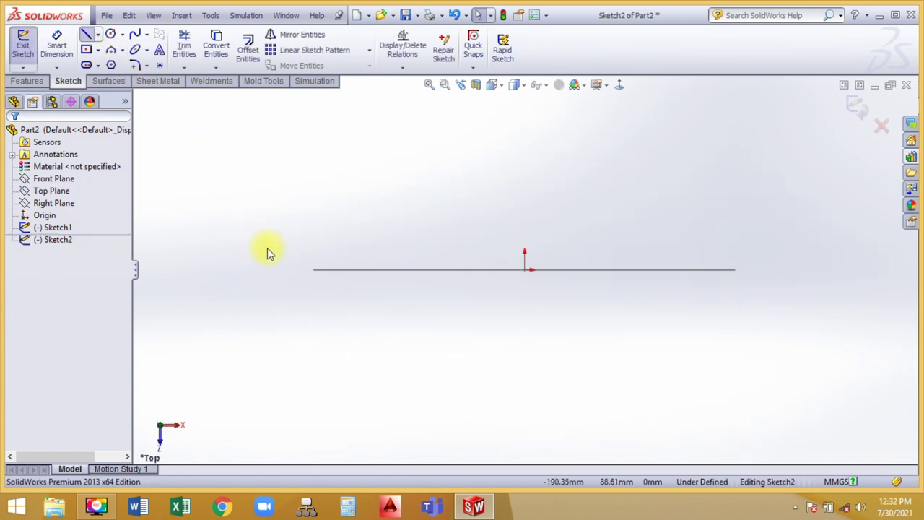
left_click(312, 270)
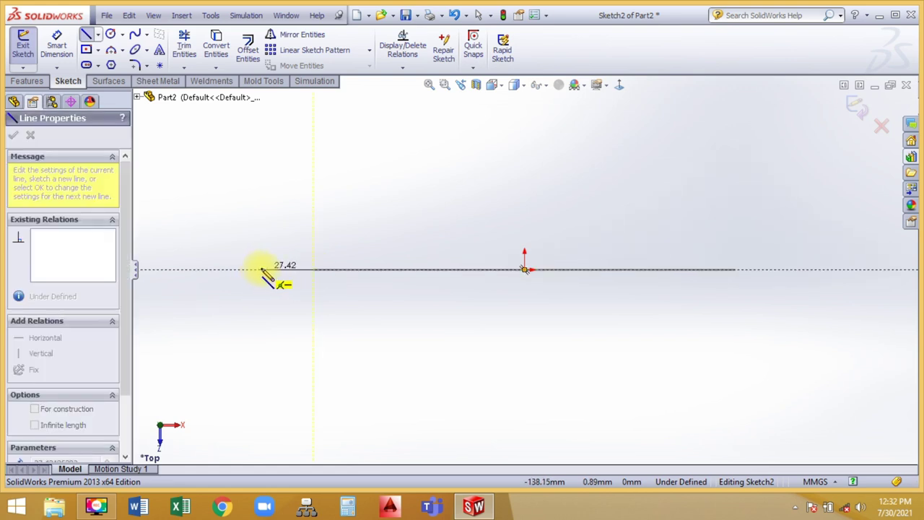
left_click(261, 270)
right_click(352, 132)
left_click(364, 135)
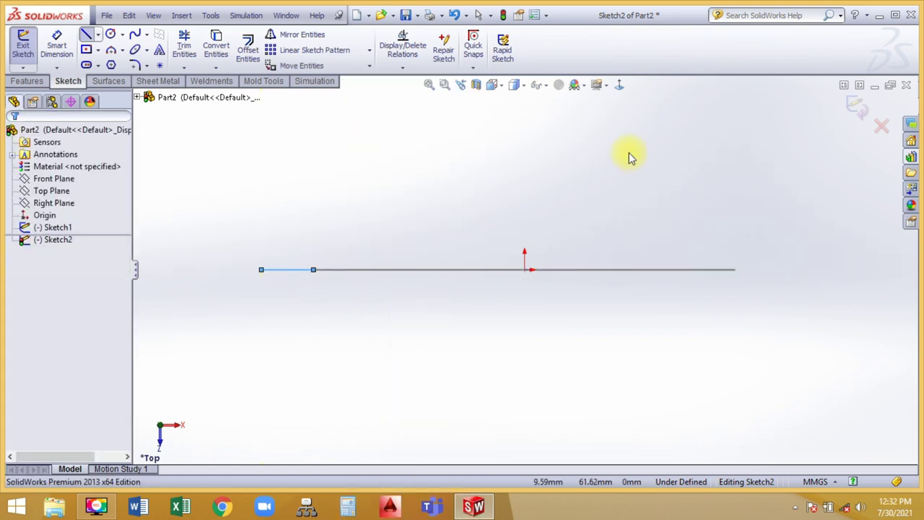
key("Escape")
middle_click_drag(683, 161, 454, 192)
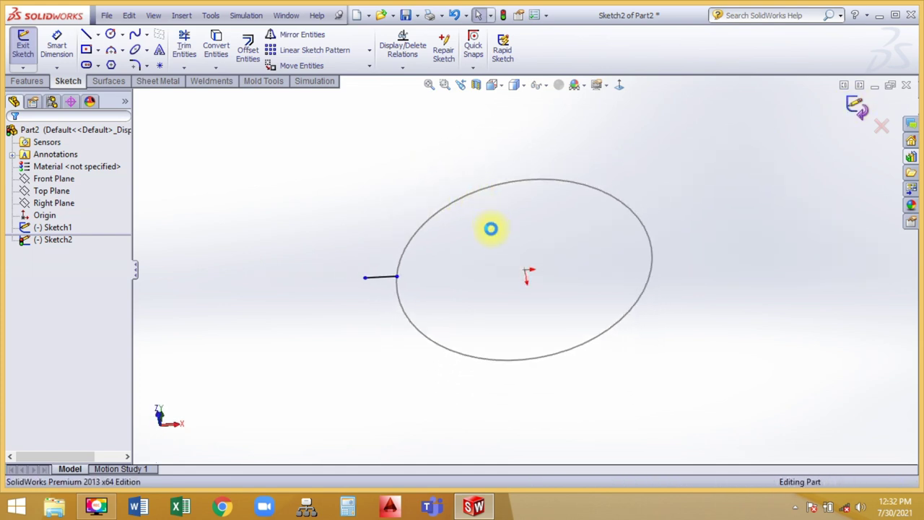
key("ctrl+b")
mouse_move(491, 233)
middle_mouse_down()
mouse_move(481, 326)
mouse_move(490, 281)
mouse_move(486, 290)
middle_mouse_up()
Step: Set up a swept surface with the short line as profile and the circle as path
left_click(107, 82)
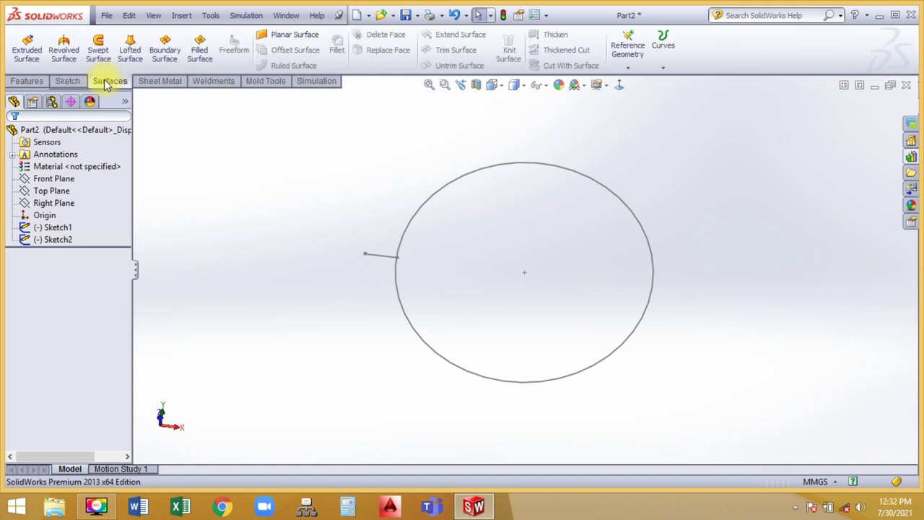
left_click(98, 61)
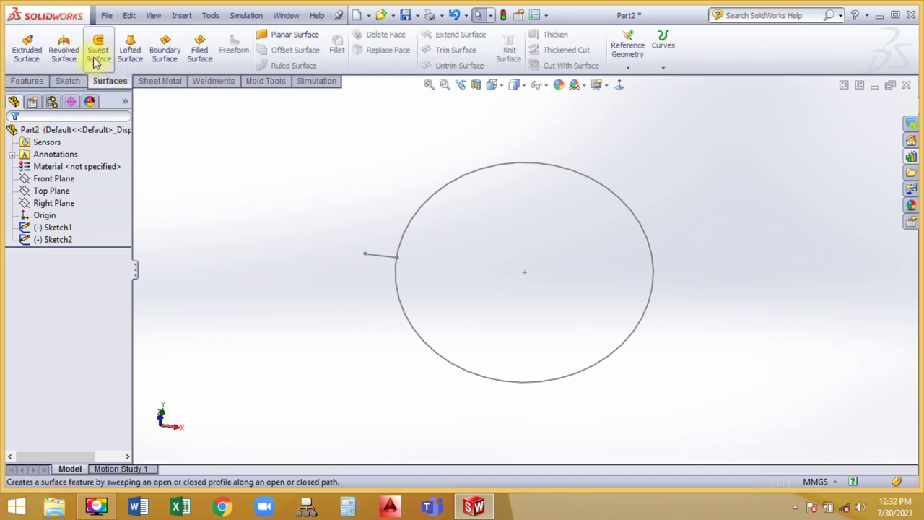
left_click(381, 260)
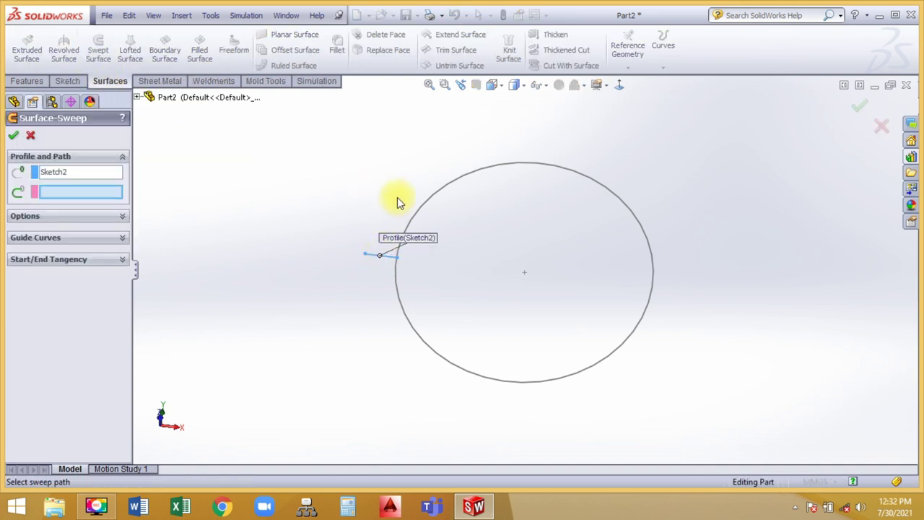
left_click(423, 201)
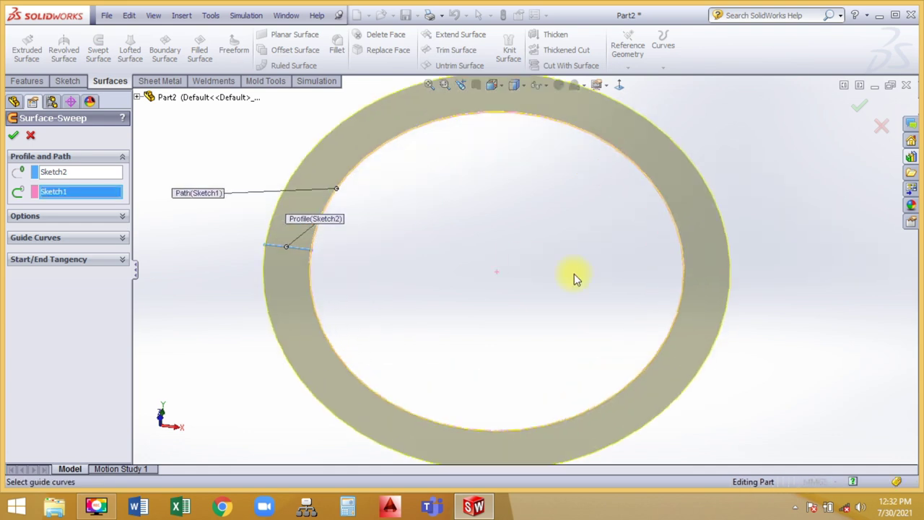
mouse_move(479, 291)
middle_mouse_down()
mouse_move(468, 148)
mouse_move(151, 218)
middle_mouse_up()
Step: Twist the sweep along the path by 10 turns and accept Surface-Sweep1
left_click(92, 223)
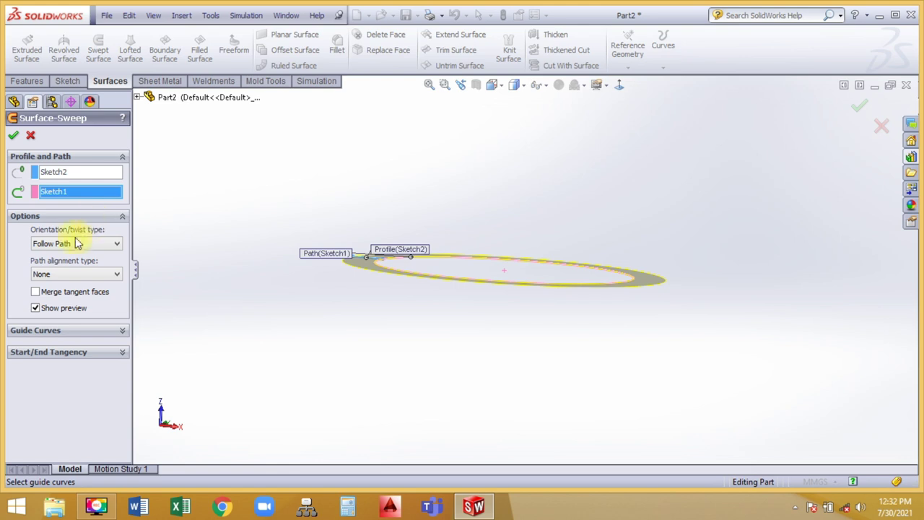
left_click(52, 244)
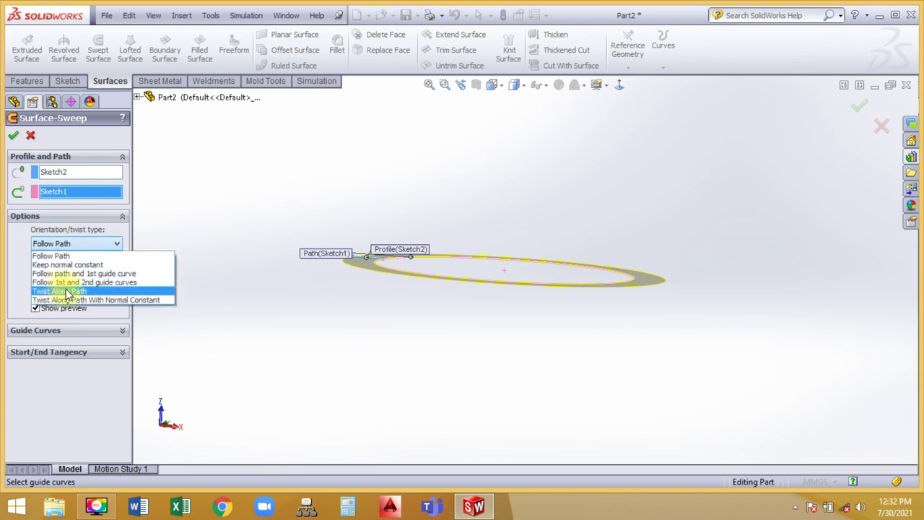
left_click(69, 291)
left_click(62, 280)
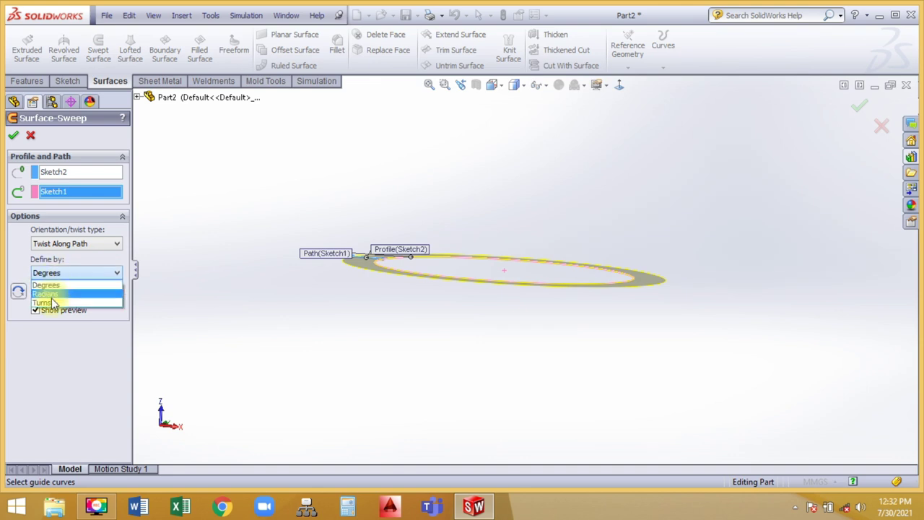
left_click(56, 303)
left_click_drag(57, 290, 33, 295)
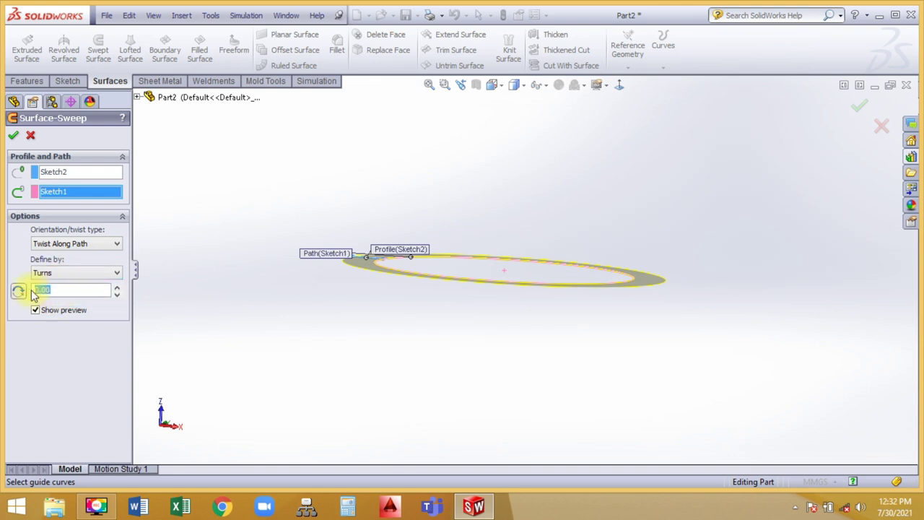
type("0")
type("10")
key("Return")
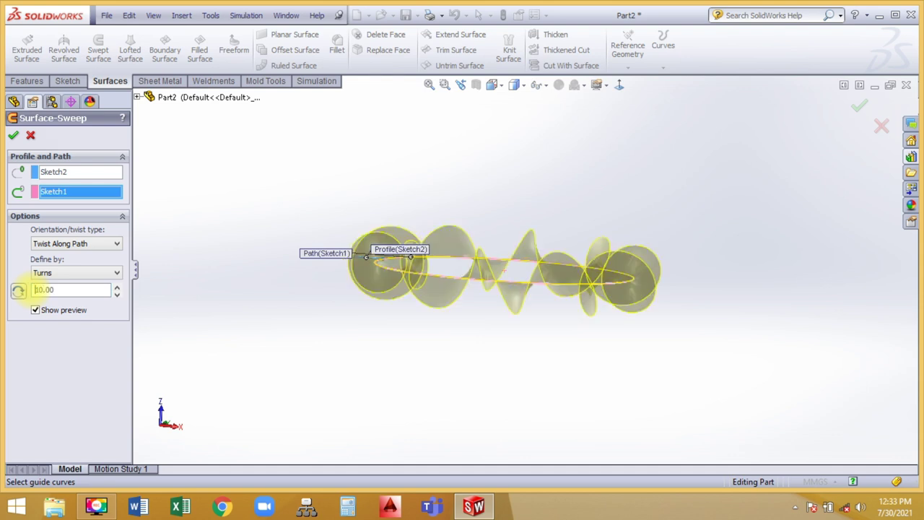
left_click(14, 137)
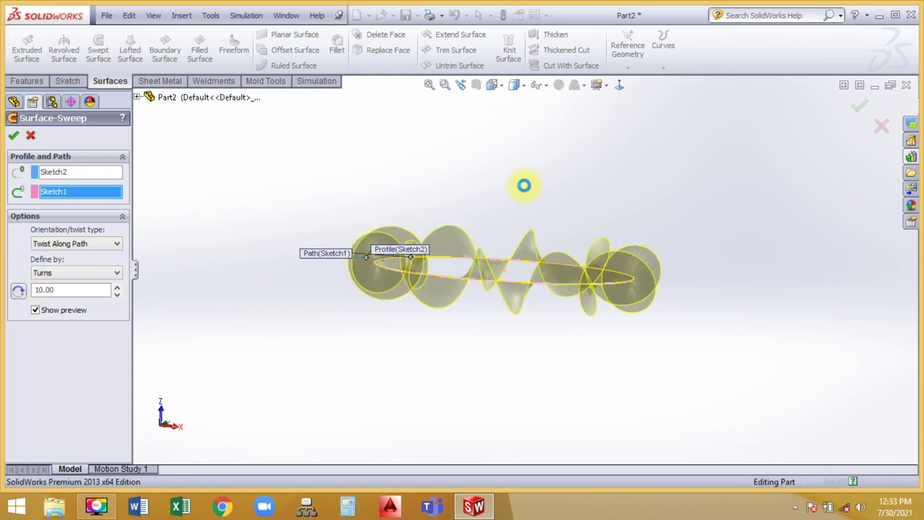
mouse_move(509, 185)
middle_mouse_down()
mouse_move(429, 279)
mouse_move(451, 292)
middle_mouse_up()
key("Escape")
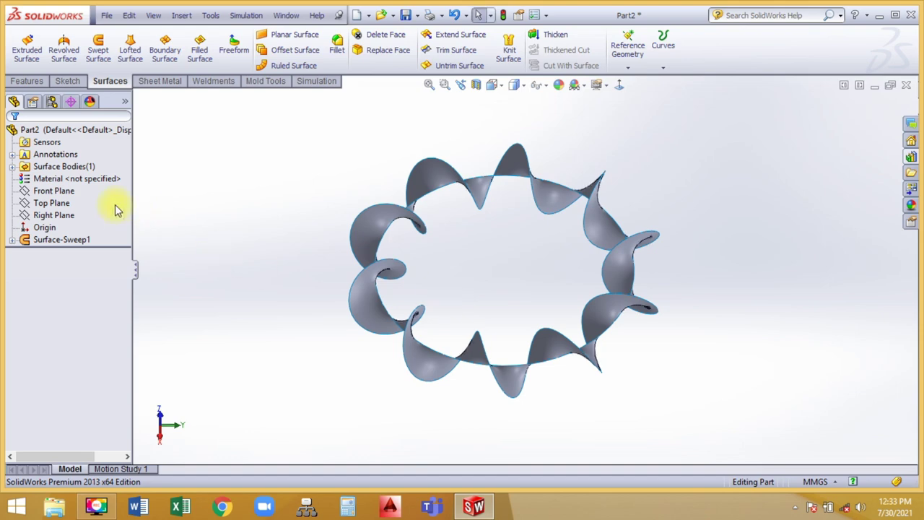
Step: On the Front Plane, draw a roughly 6.67 mm radius circle centred at the ribbon's leftmost wave tip
left_click(54, 191)
right_click(289, 189)
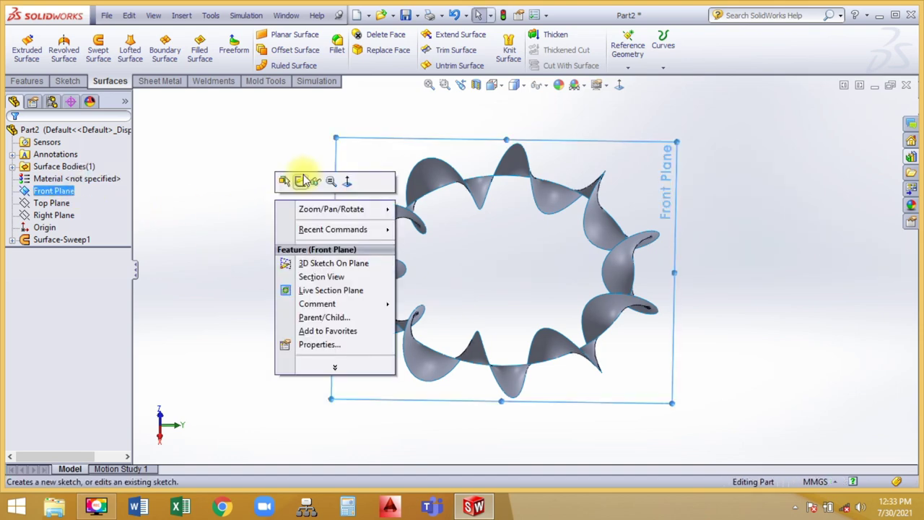
left_click(303, 181)
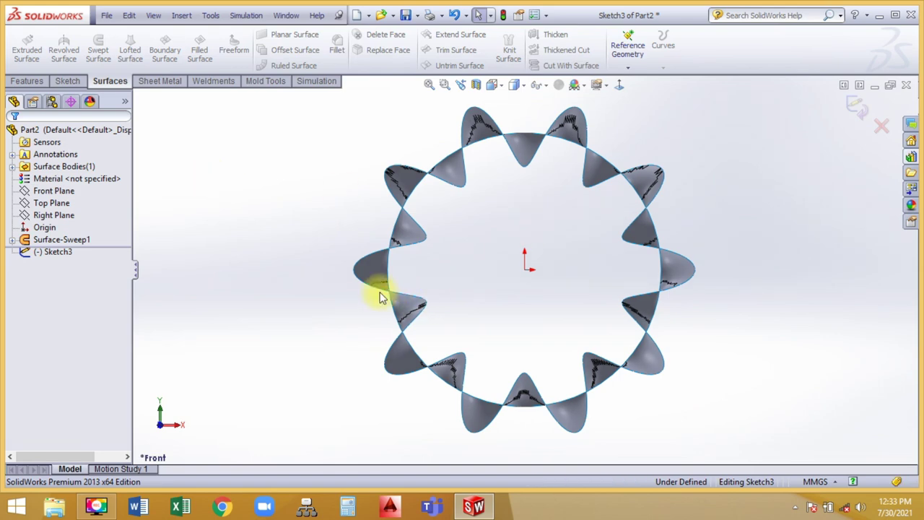
key("c")
left_click(352, 269)
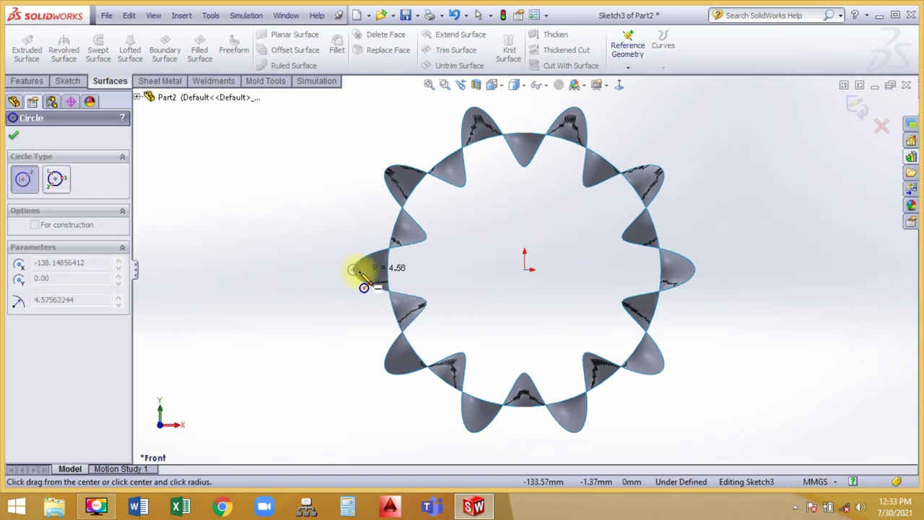
scroll(364, 283, "down", 2)
scroll(365, 283, "down", 1)
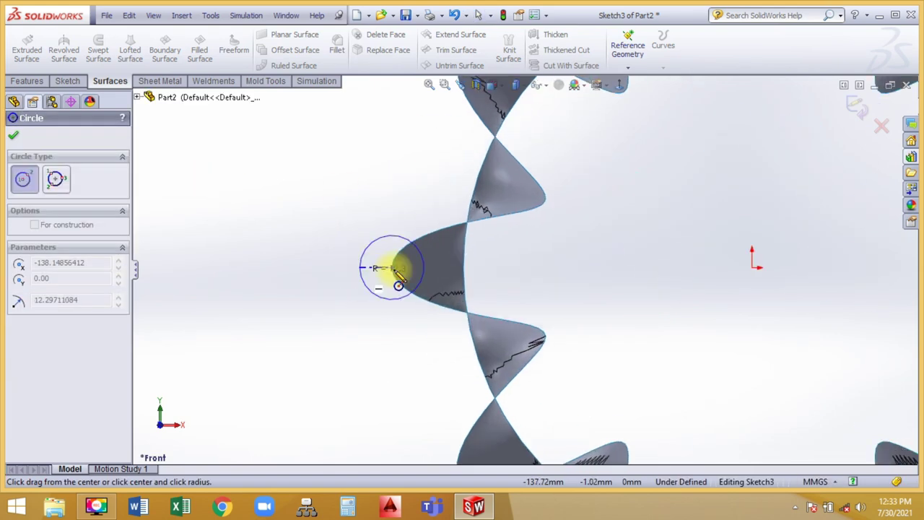
left_click(409, 269)
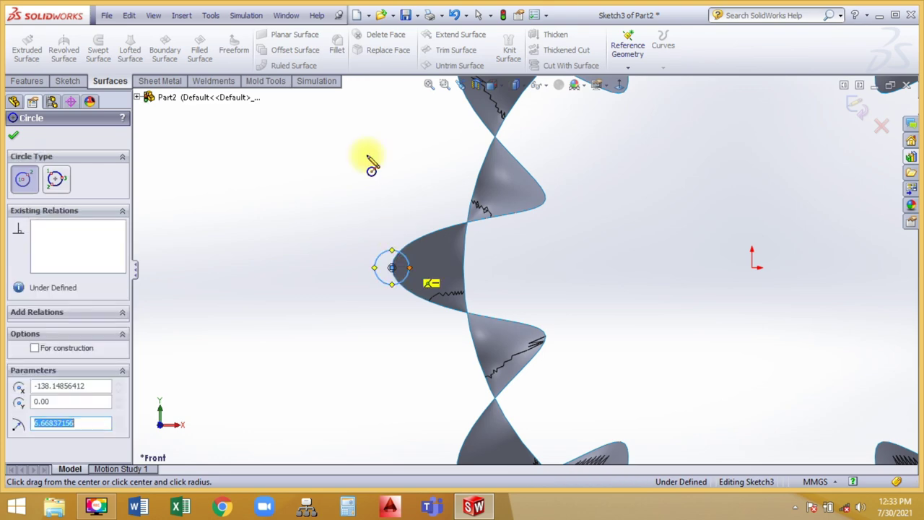
right_click(369, 136)
left_click(375, 142)
Step: Fit and tilt the view, close Sketch3, and orbit to see the ring from the side
key("f")
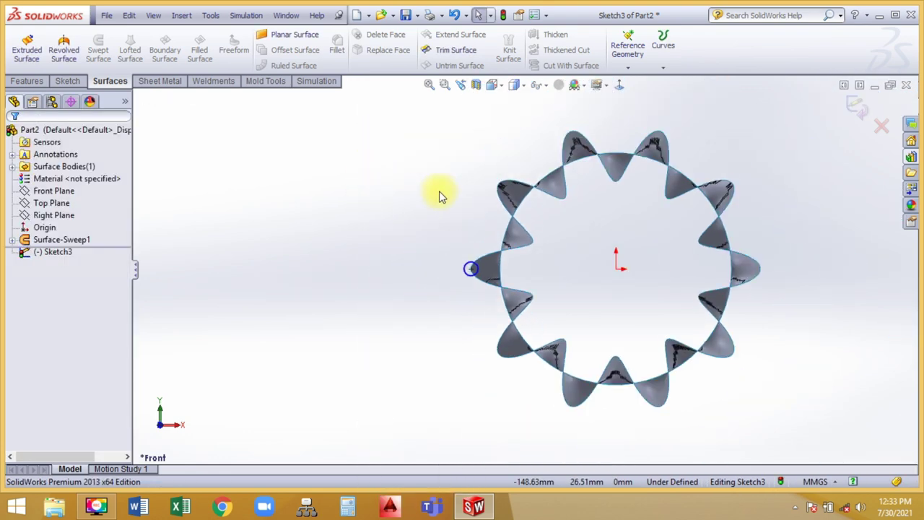
key("alt+Right")
key("alt+Right")
key("alt+Right")
key("ctrl+b")
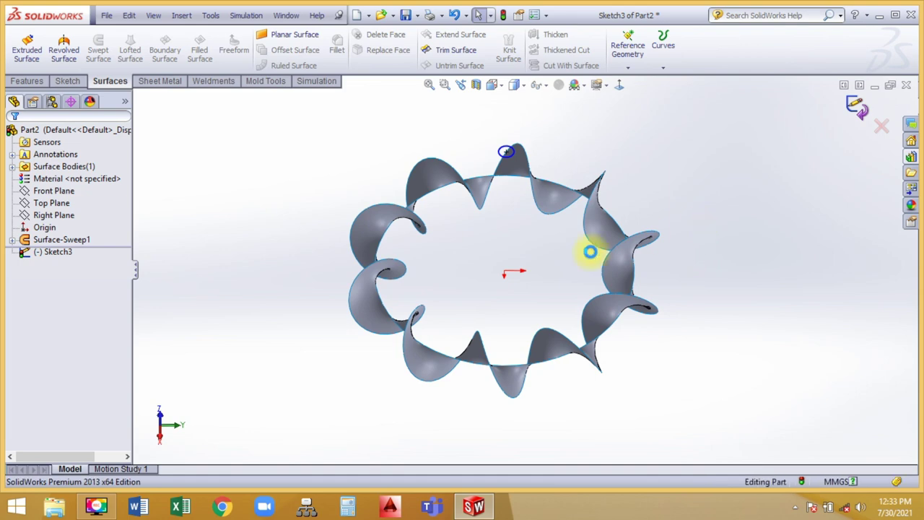
mouse_move(466, 245)
middle_mouse_down()
mouse_move(569, 239)
mouse_move(553, 290)
middle_mouse_up()
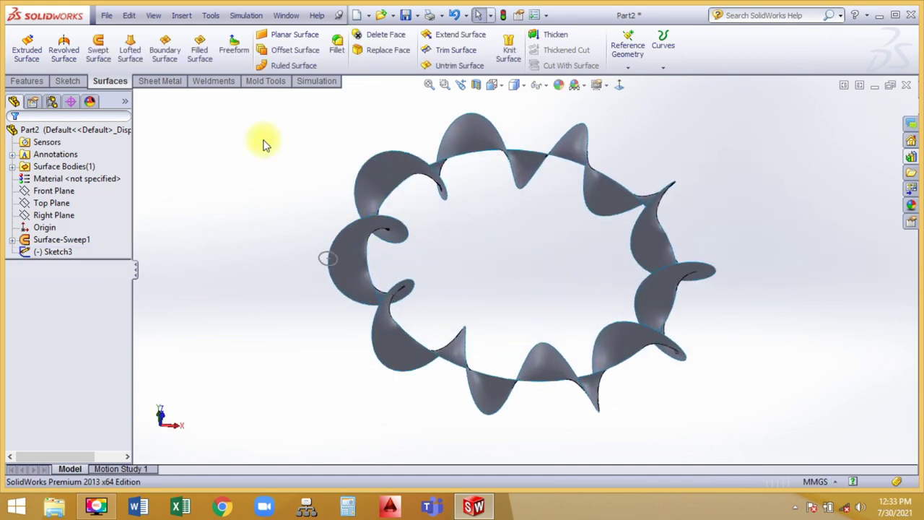
Step: Create solid Sweep1 using Sketch3's circle as profile along the wavy surface edge
left_click(27, 81)
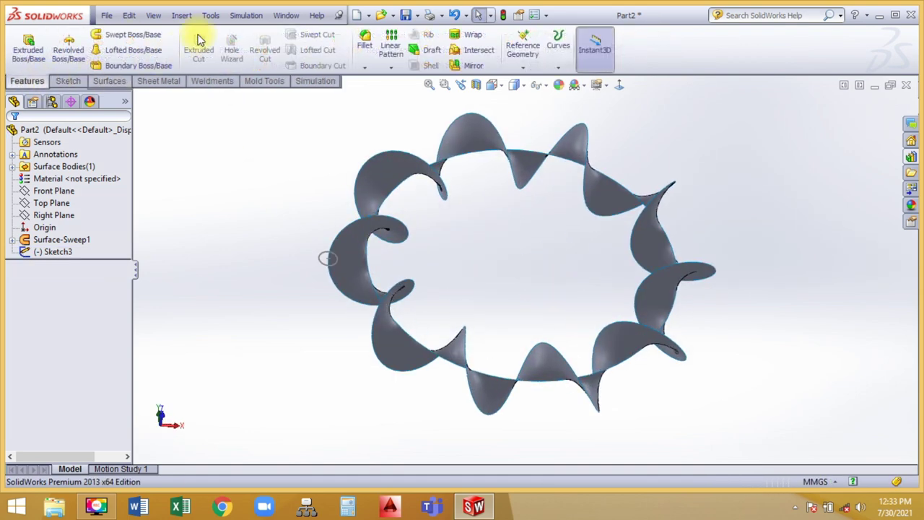
left_click(130, 34)
left_click(327, 259)
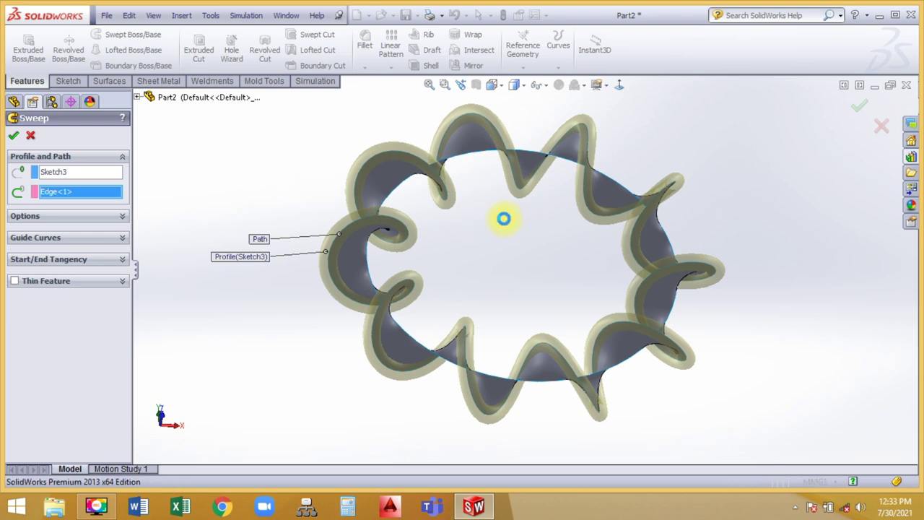
mouse_move(506, 224)
middle_mouse_down()
mouse_move(491, 268)
mouse_move(481, 257)
mouse_move(499, 248)
middle_mouse_up()
Step: Edit Sketch3 and shrink the profile circle to radius 3.5, rebuilding the sweep
left_click(24, 265)
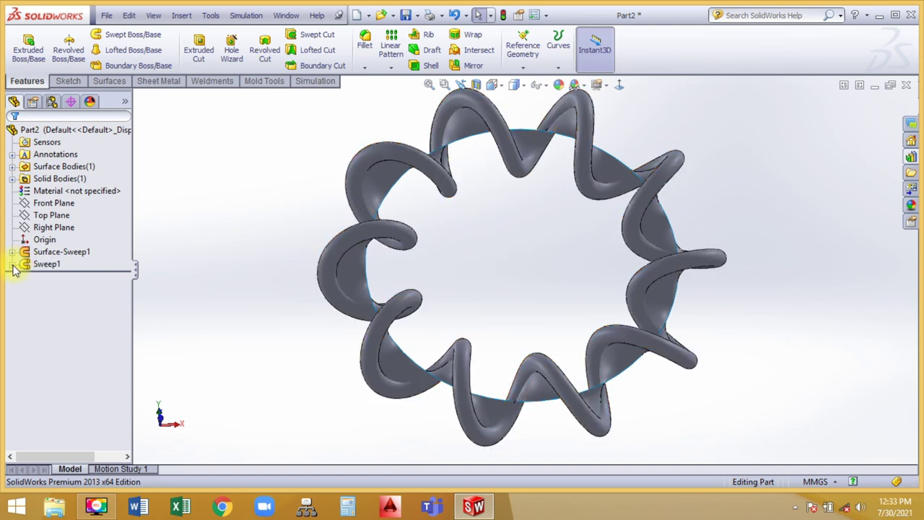
left_click(12, 265)
left_click(64, 276)
left_click(73, 247)
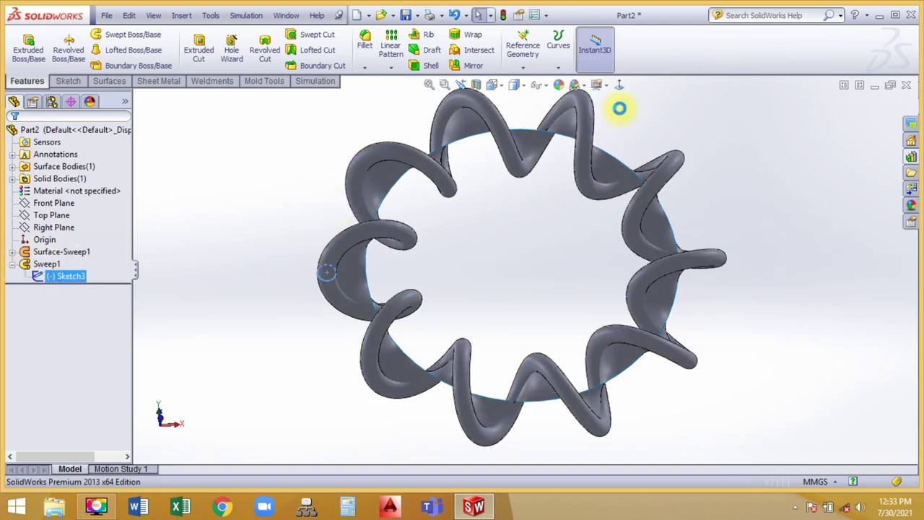
scroll(504, 281, "down", 3)
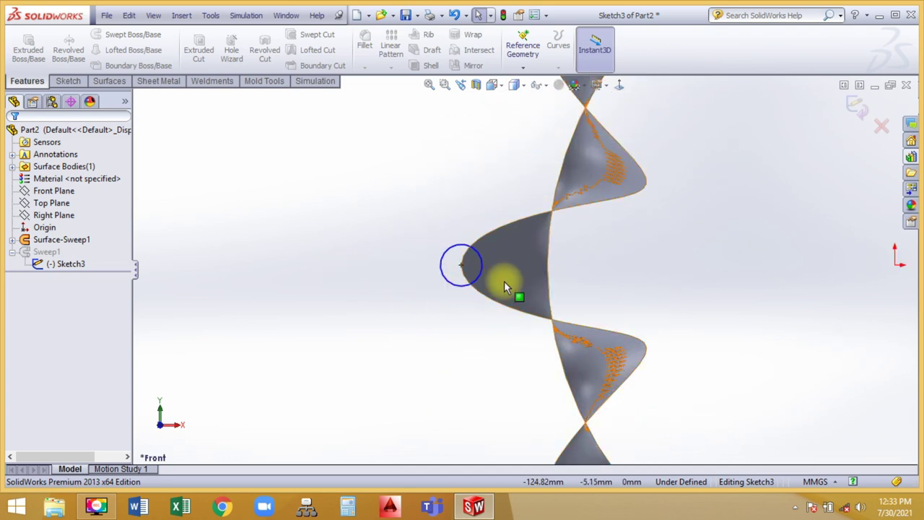
scroll(504, 281, "down", 2)
left_click_drag(404, 288, 409, 272)
left_click(855, 106)
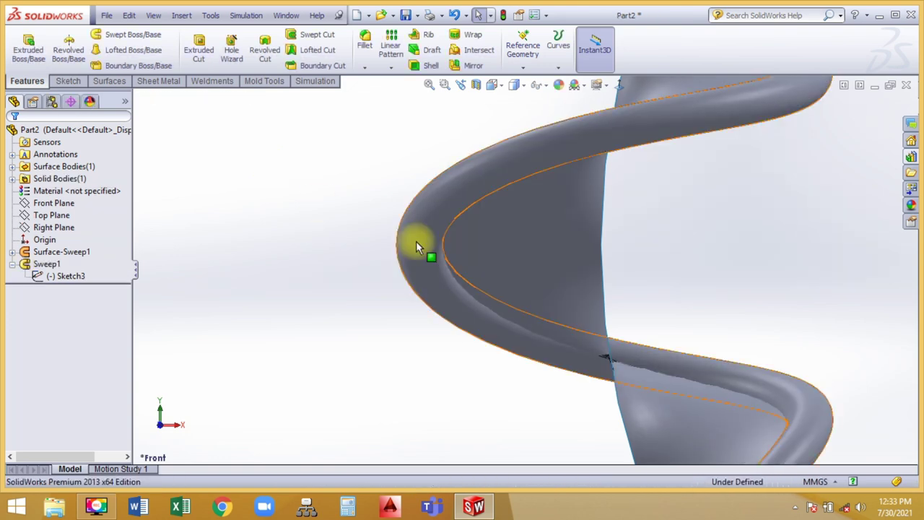
Step: Orbit to inspect the thinner tube ring, selecting then clearing the twisted surface
scroll(415, 241, "down", 5)
middle_click_drag(418, 250, 414, 159)
left_click(559, 171)
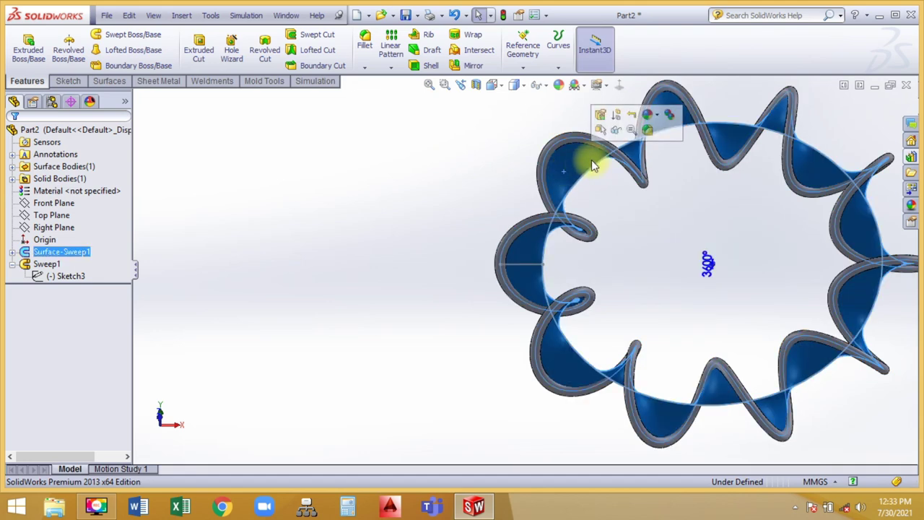
left_click(384, 160)
scroll(691, 267, "down", 3)
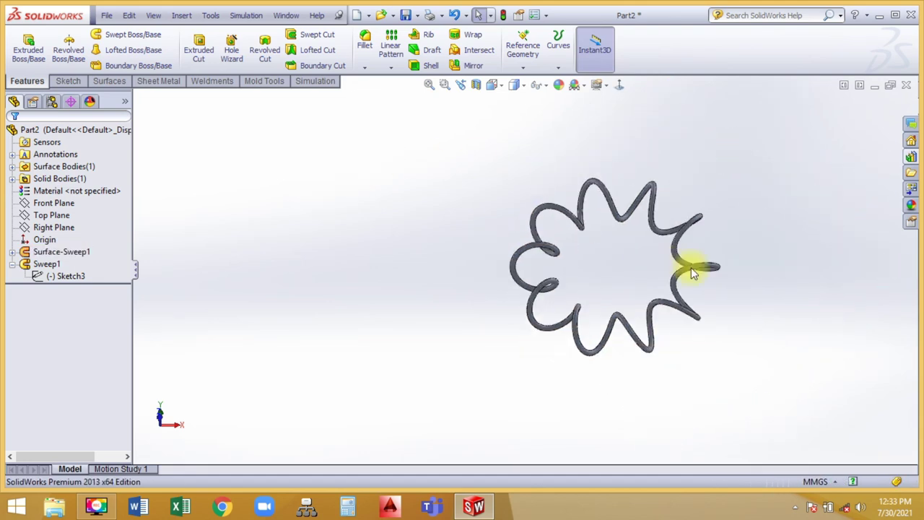
mouse_move(691, 268)
middle_mouse_down()
mouse_move(521, 248)
mouse_move(510, 301)
mouse_move(520, 285)
middle_mouse_up()
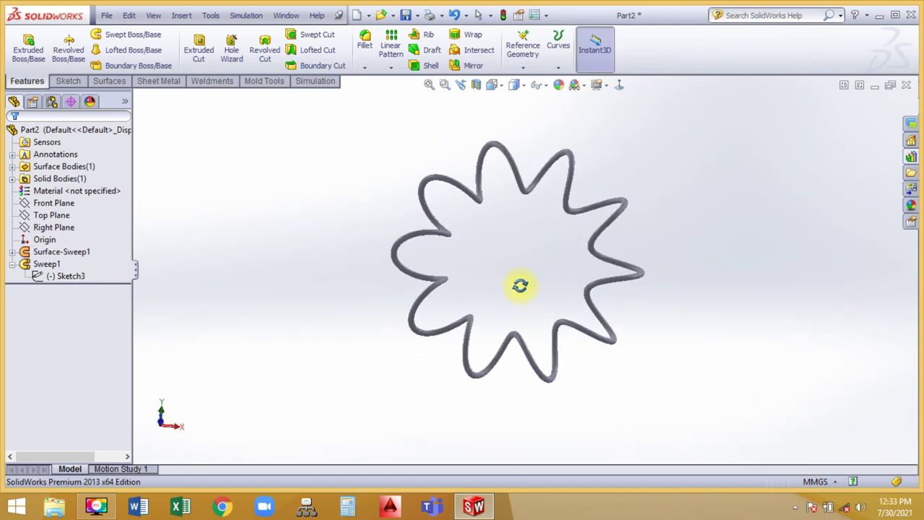
Step: Make a Move/Copy Body copy of the Sweep1 tube rotated about 342° to interleave both rings
left_click(181, 15)
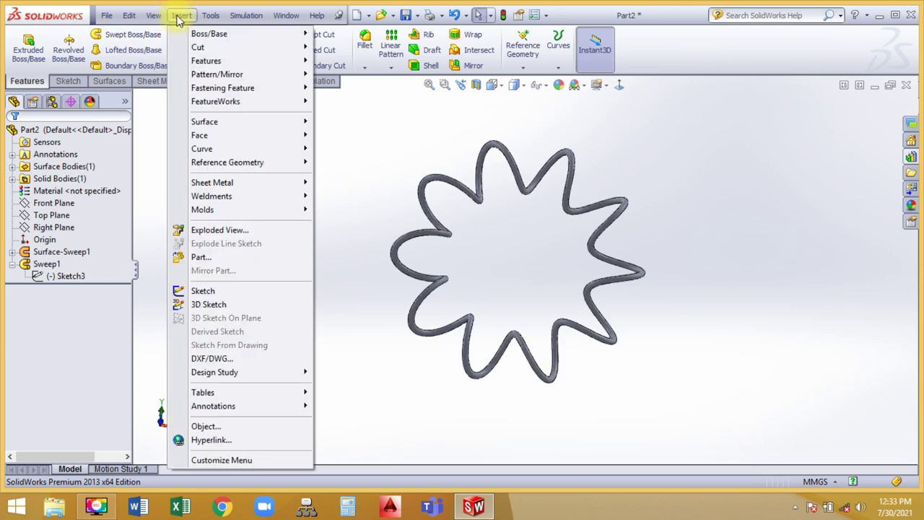
mouse_move(206, 61)
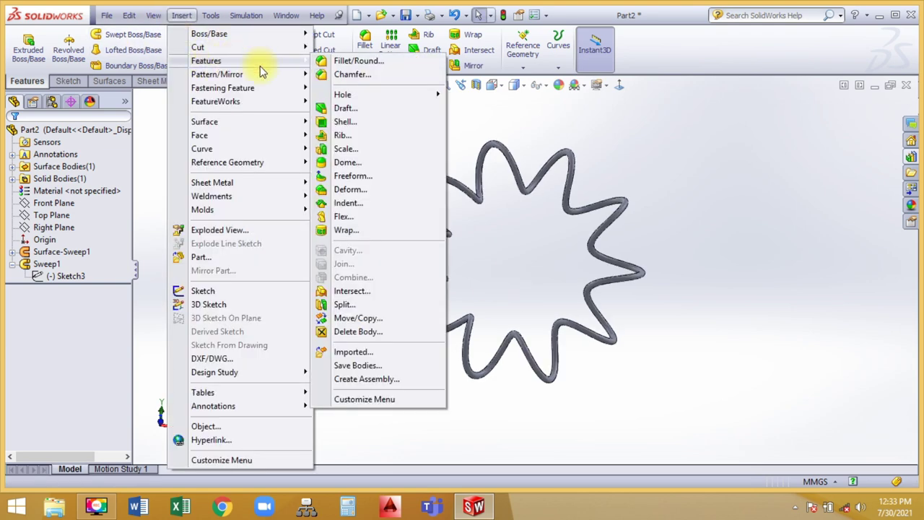
left_click(371, 318)
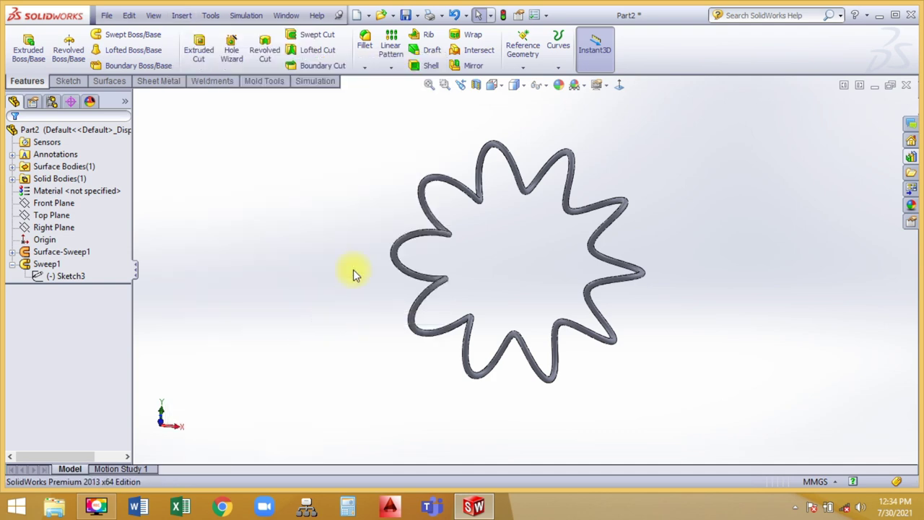
left_click(405, 240)
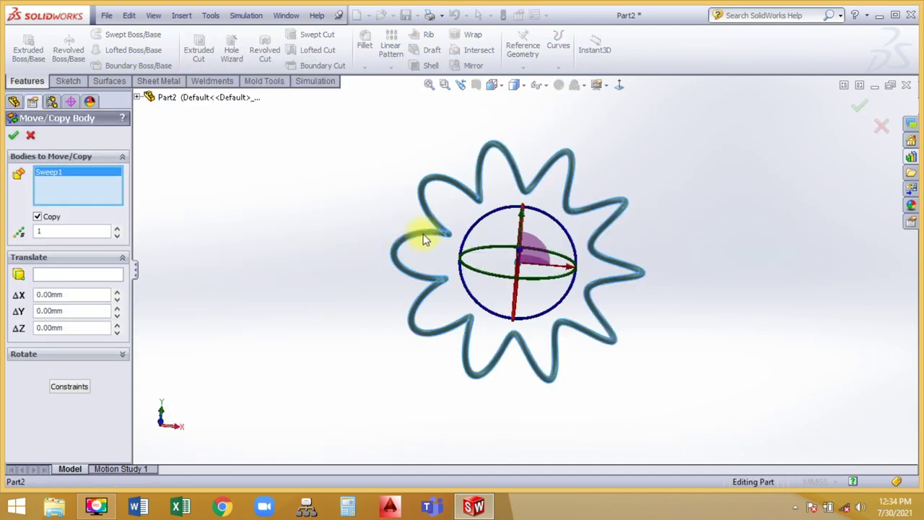
left_click_drag(470, 231, 485, 206)
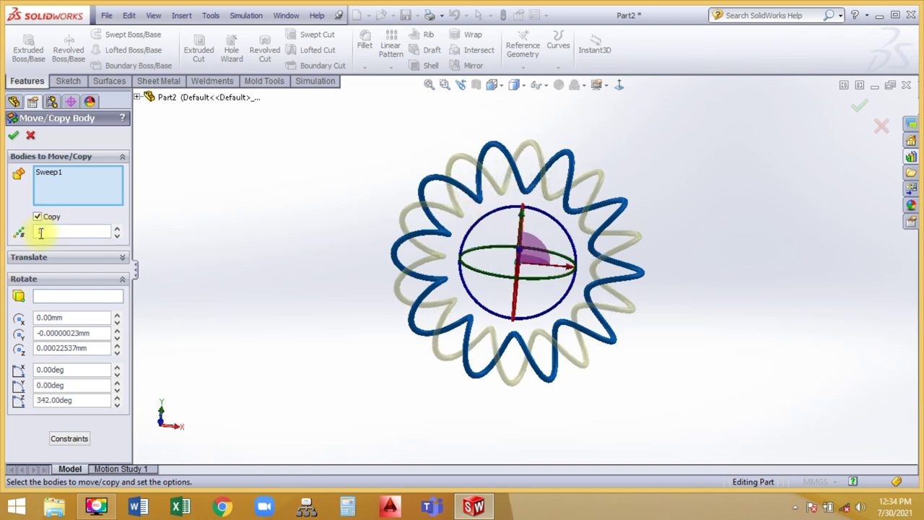
left_click(13, 135)
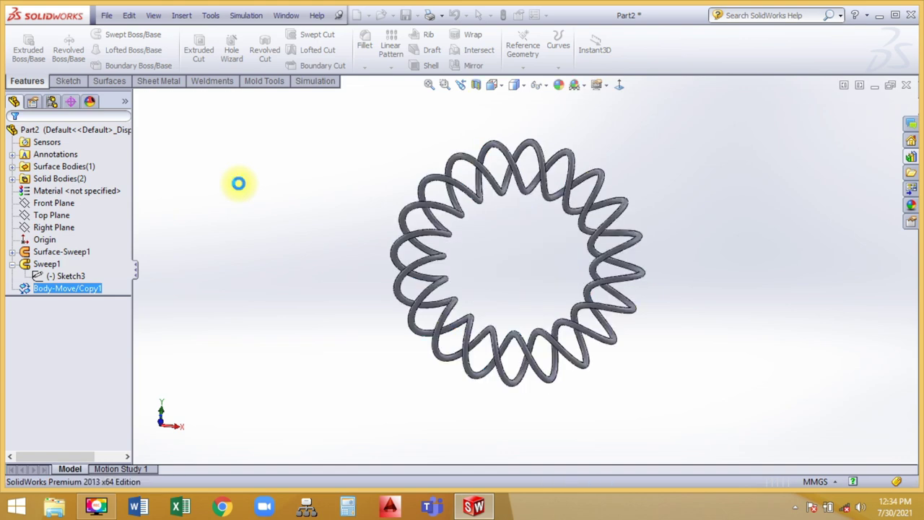
mouse_move(656, 251)
middle_mouse_down()
mouse_move(488, 292)
mouse_move(481, 247)
middle_mouse_up()
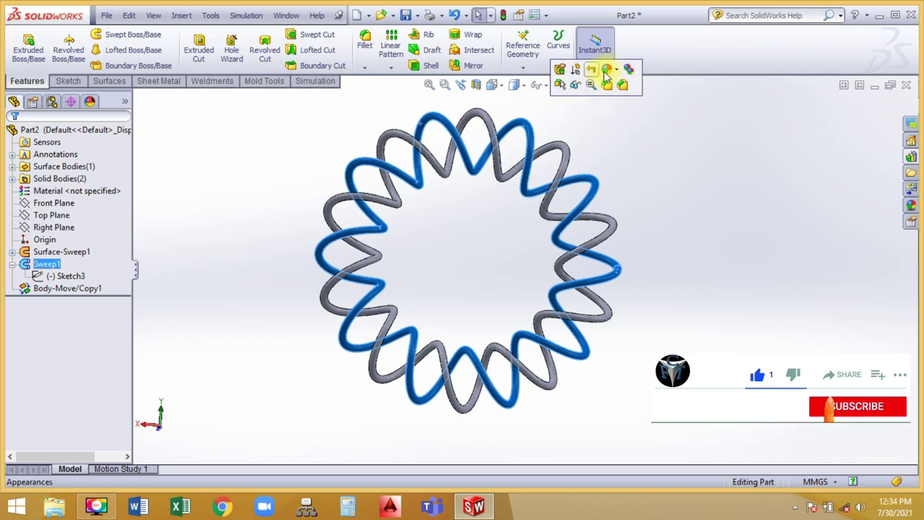
Step: Colour the Sweep1 ring orange and the copied Body-Move/Copy1 ring blue
left_click(607, 70)
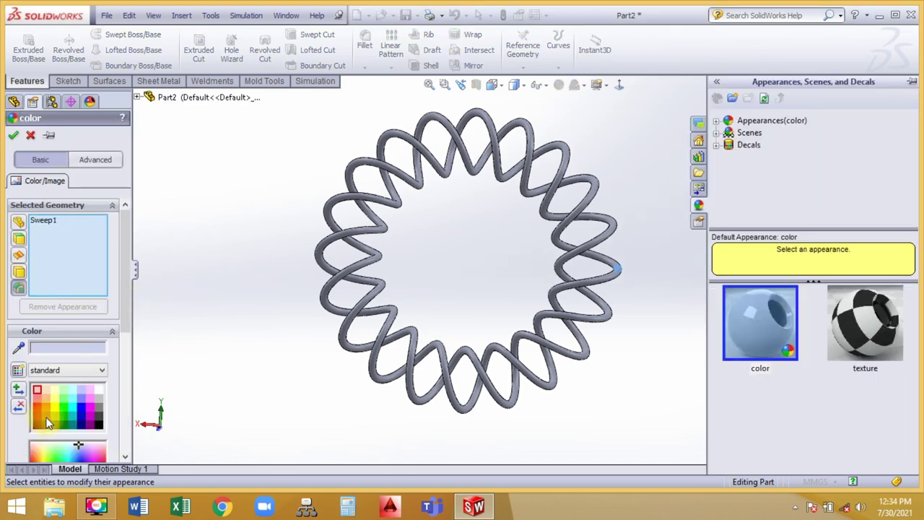
left_click(47, 405)
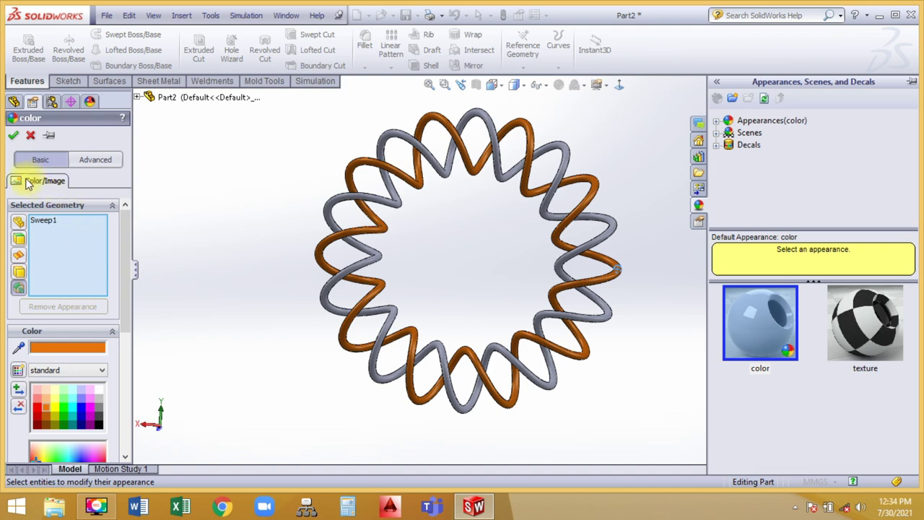
left_click(399, 205)
left_click(476, 148)
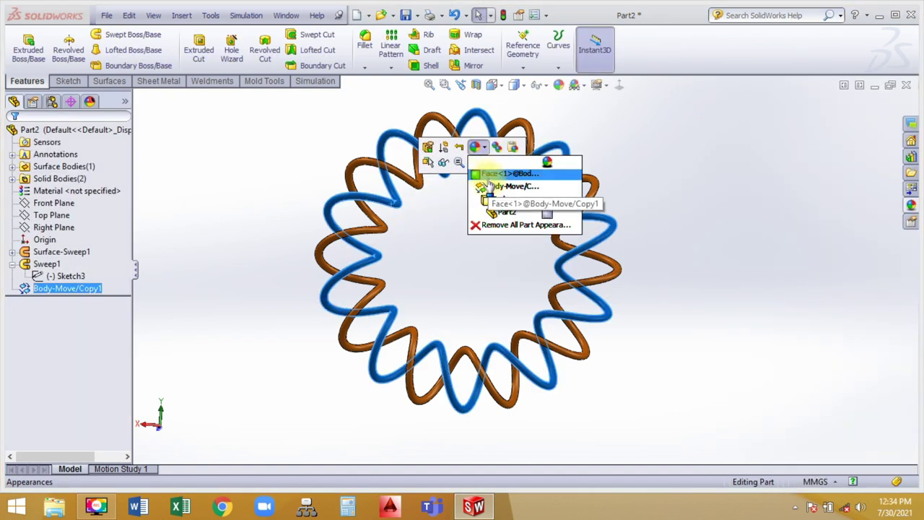
left_click(505, 186)
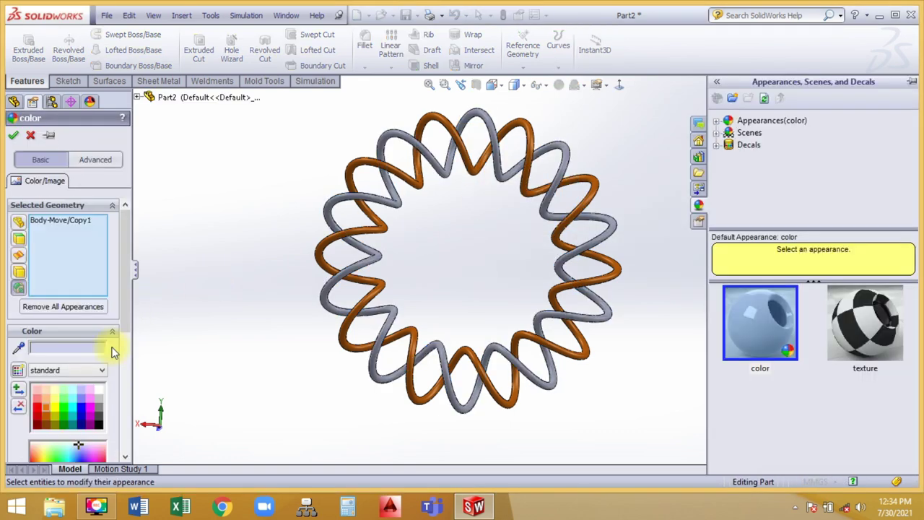
left_click(81, 406)
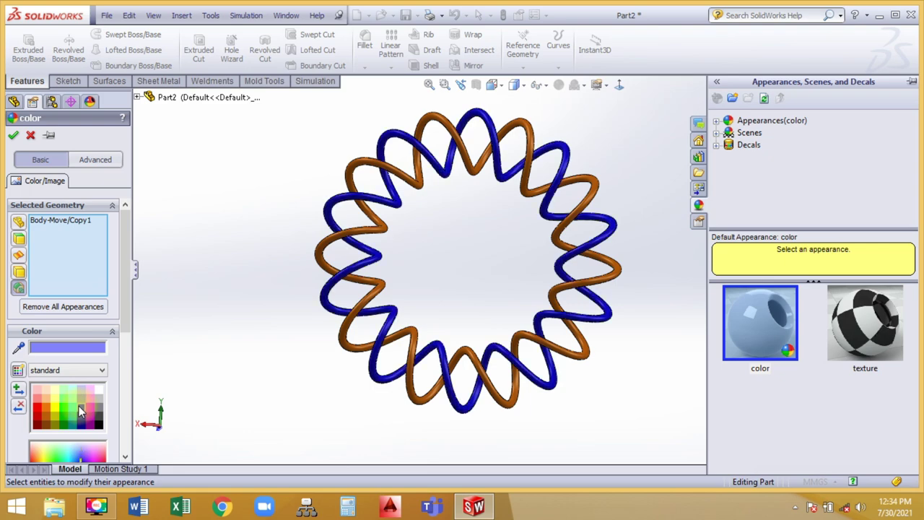
key("Return")
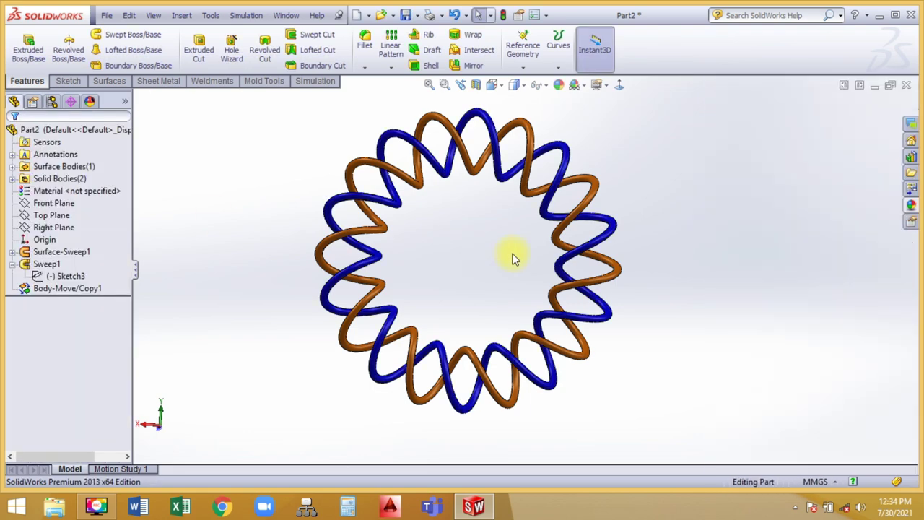
mouse_move(512, 253)
middle_mouse_down()
mouse_move(393, 247)
mouse_move(308, 197)
mouse_move(433, 260)
mouse_move(592, 289)
mouse_move(546, 457)
middle_mouse_up()
scroll(457, 296, "up", 2)
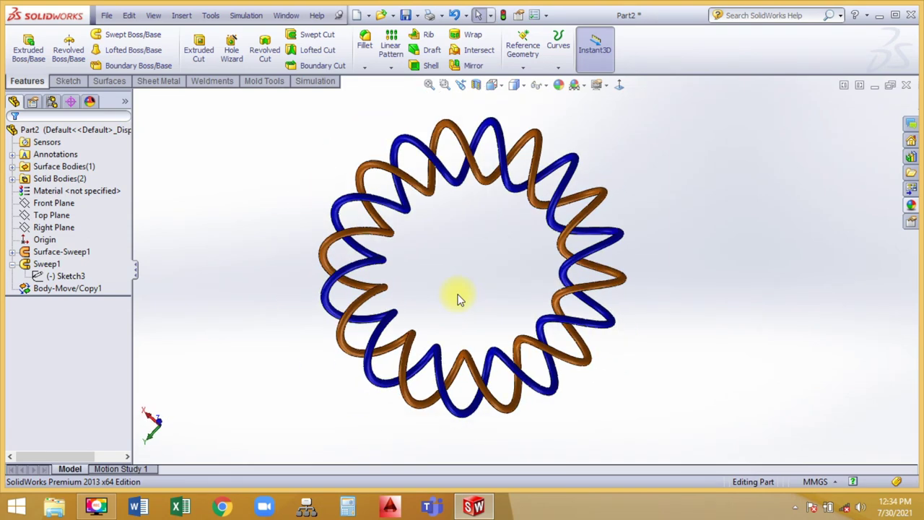